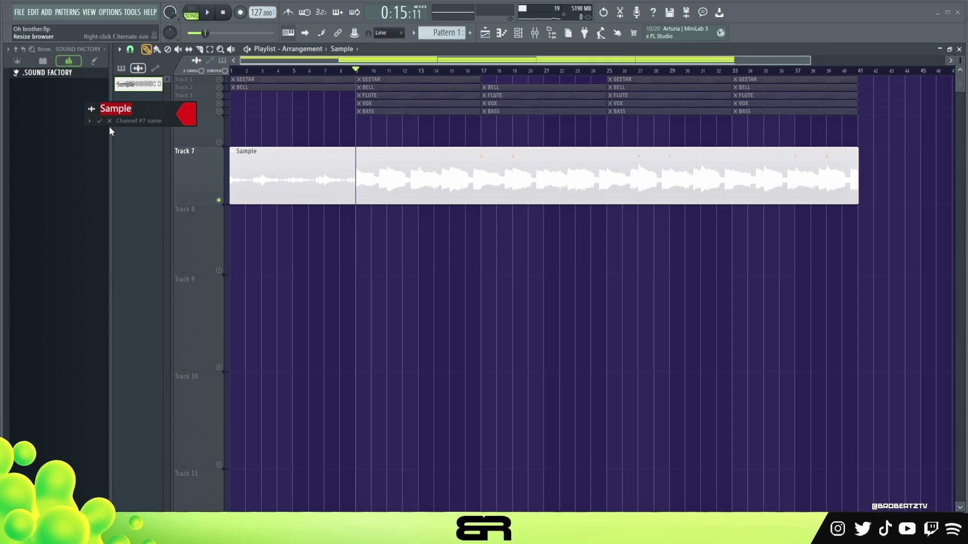
# Step: Confirm red as the colour of the Sample audio clip
pyautogui.click(99, 121)
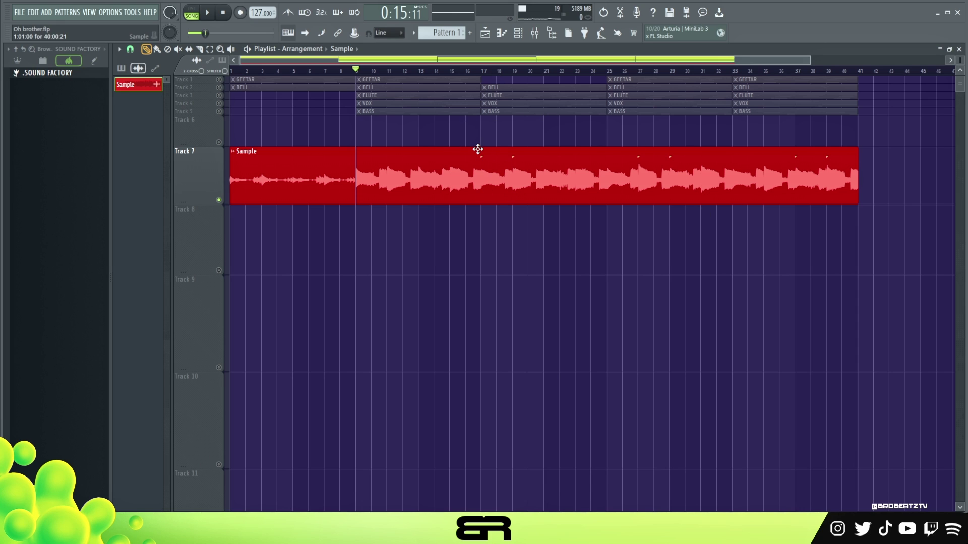
# Step: Add playlist time markers with default names at bars 17 and 19
pyautogui.moveTo(347, 72); pyautogui.dragTo(222, 81)
pyautogui.click(356, 71)
pyautogui.click(482, 72)
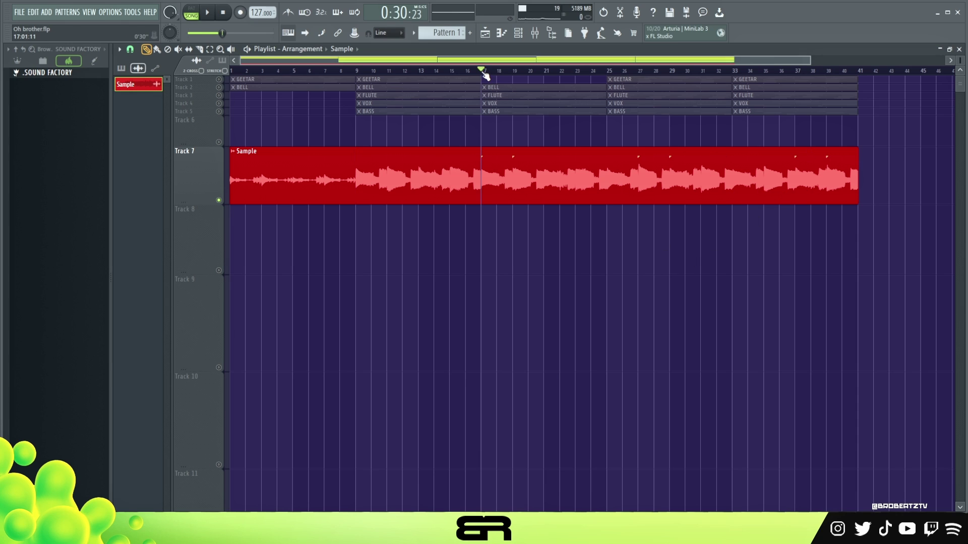
pyautogui.hotkey('alt', 't')
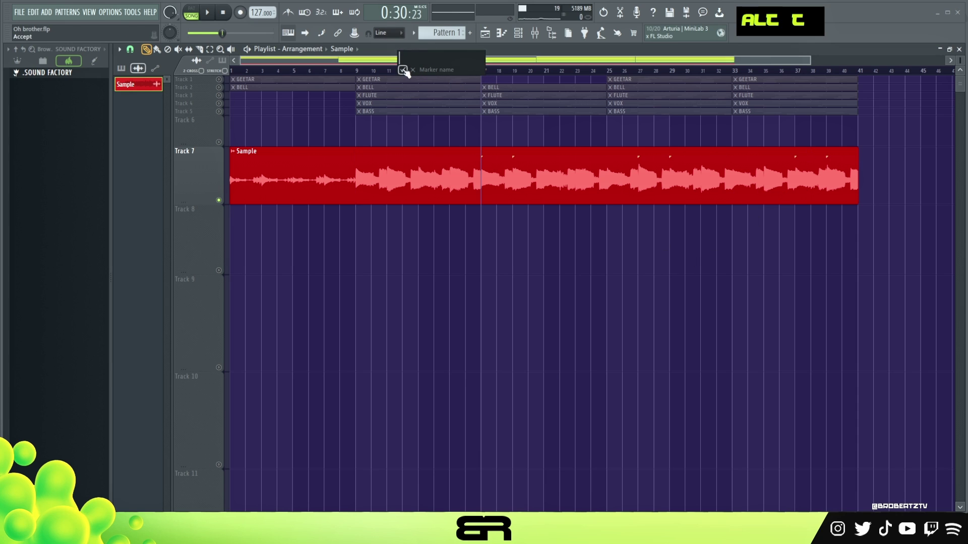
pyautogui.click(515, 79)
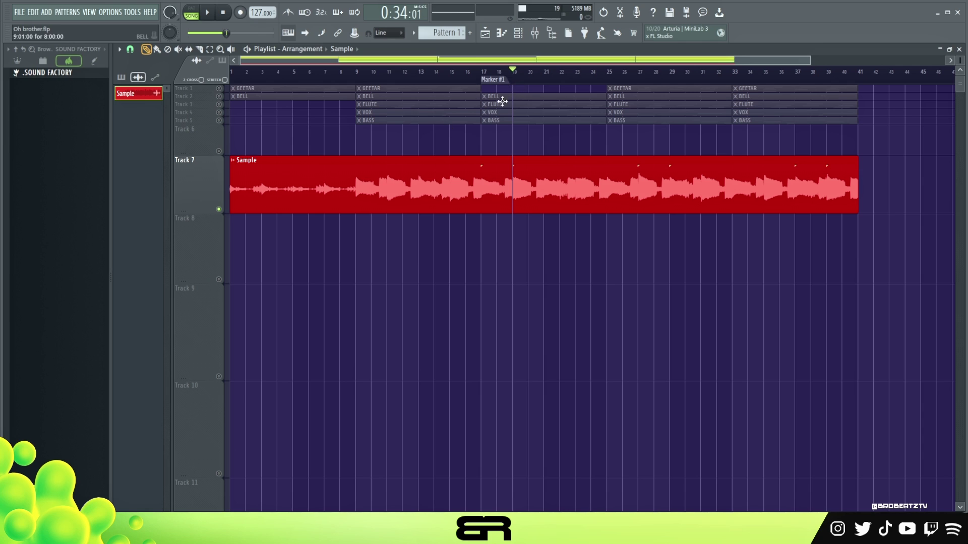
pyautogui.hotkey('alt', 't')
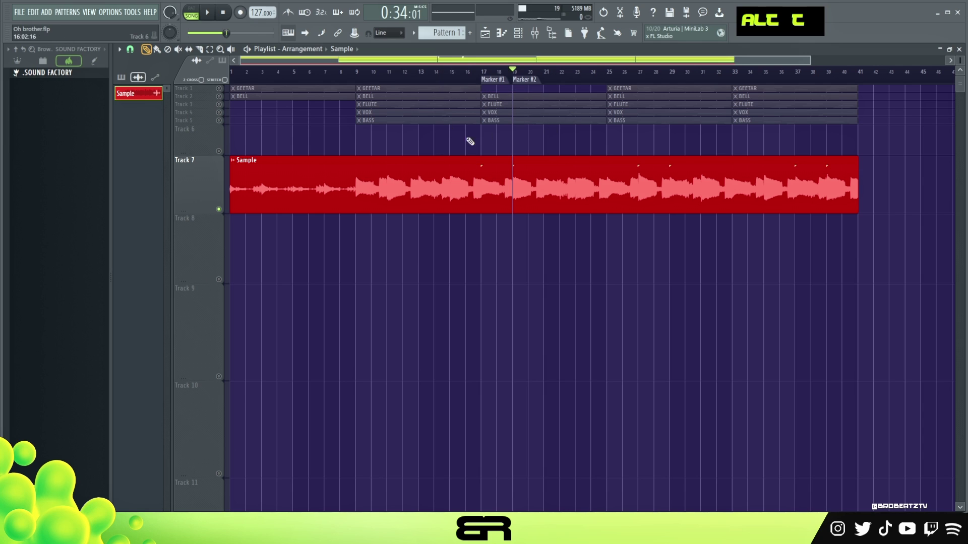
# Step: Add playlist time markers with default names at bars 27 and 29
pyautogui.click(637, 77)
pyautogui.hotkey('alt', 't')
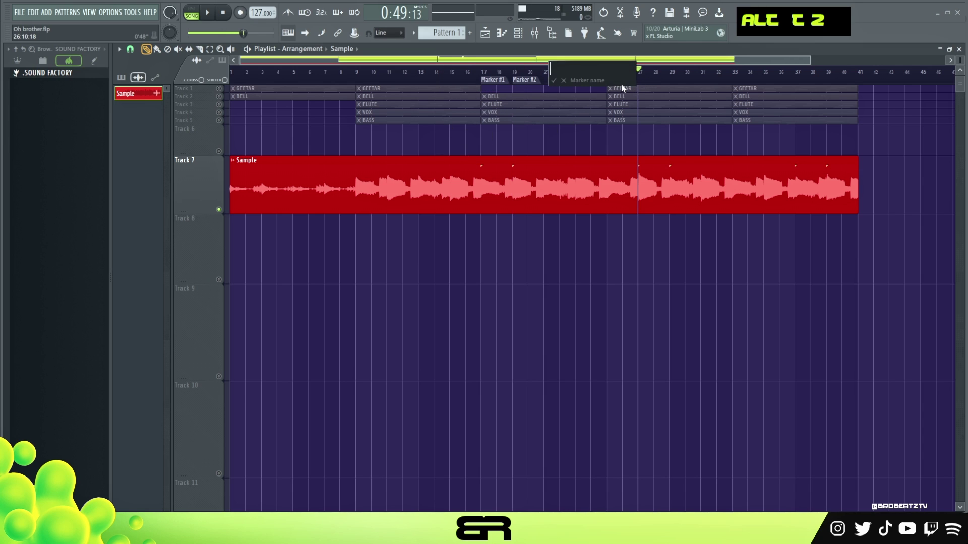
pyautogui.press('Return')
pyautogui.click(670, 75)
pyautogui.hotkey('alt', 't')
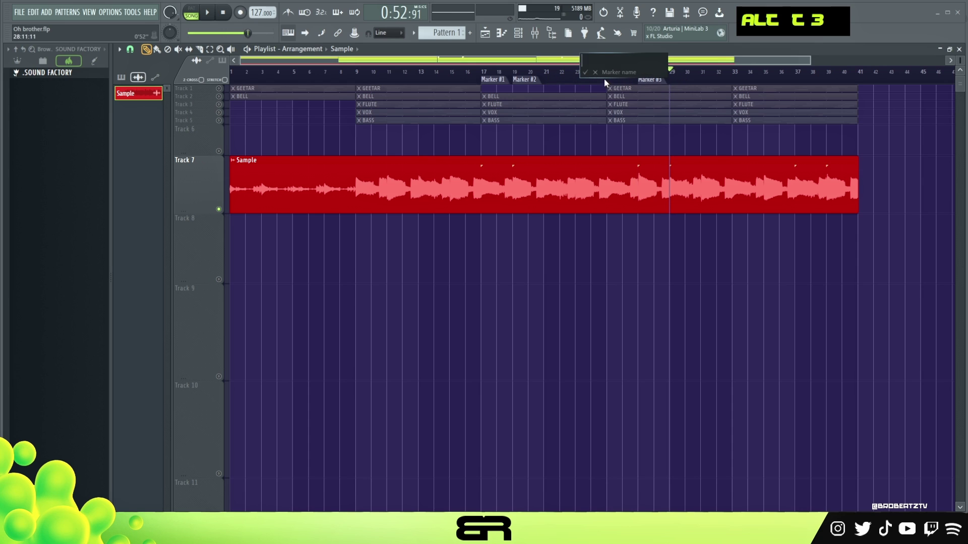
pyautogui.press('Return')
# Step: Add playlist time markers with default names at bars 37 and 39
pyautogui.click(799, 79)
pyautogui.hotkey('alt', 't')
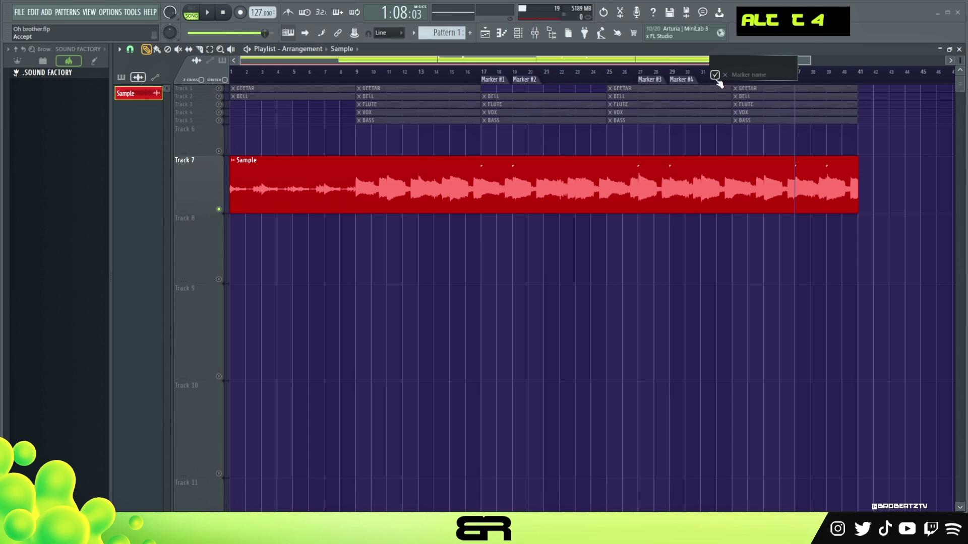
pyautogui.press('Return')
pyautogui.click(830, 75)
pyautogui.hotkey('alt', 't')
pyautogui.press('Return')
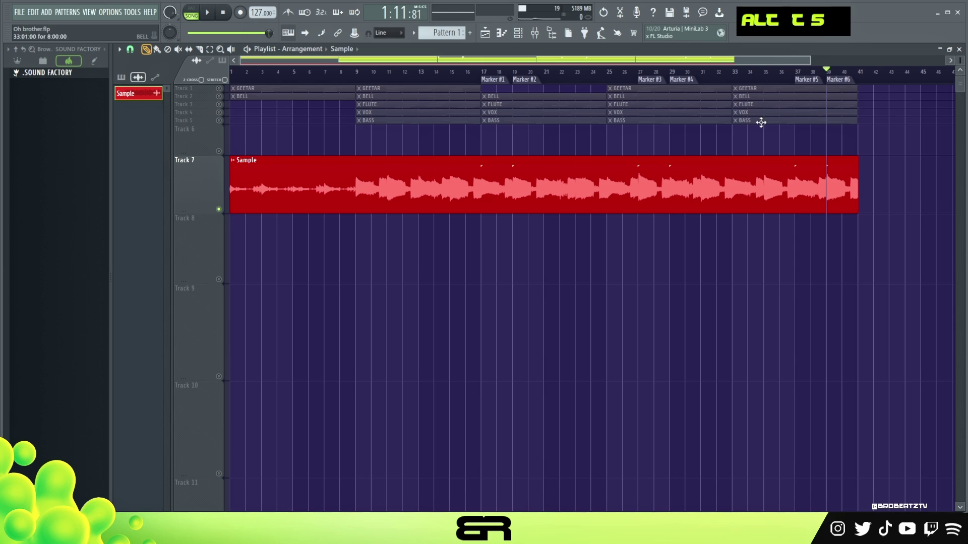
# Step: Select the timeline range between Marker #5 and Marker #6 and clear the selection
pyautogui.doubleClick(801, 78)
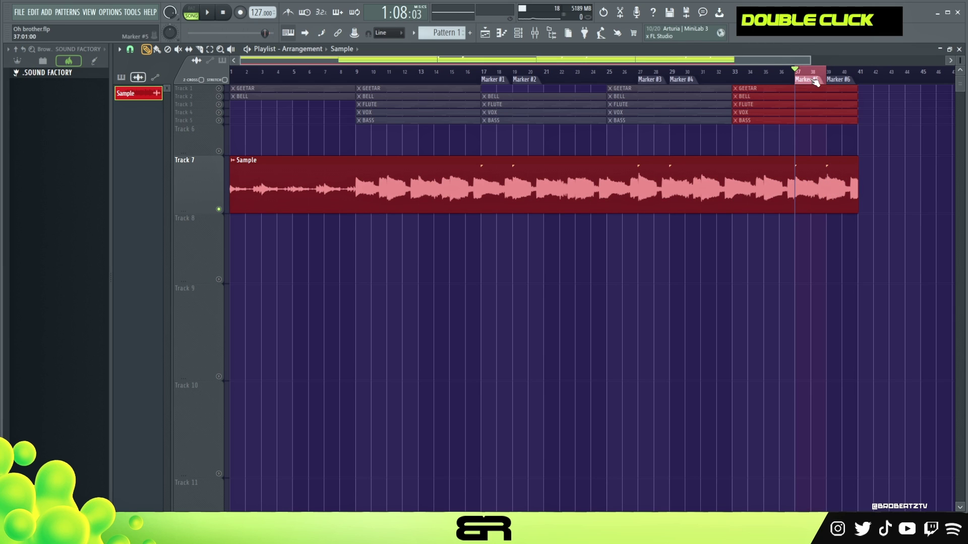
pyautogui.doubleClick(813, 74)
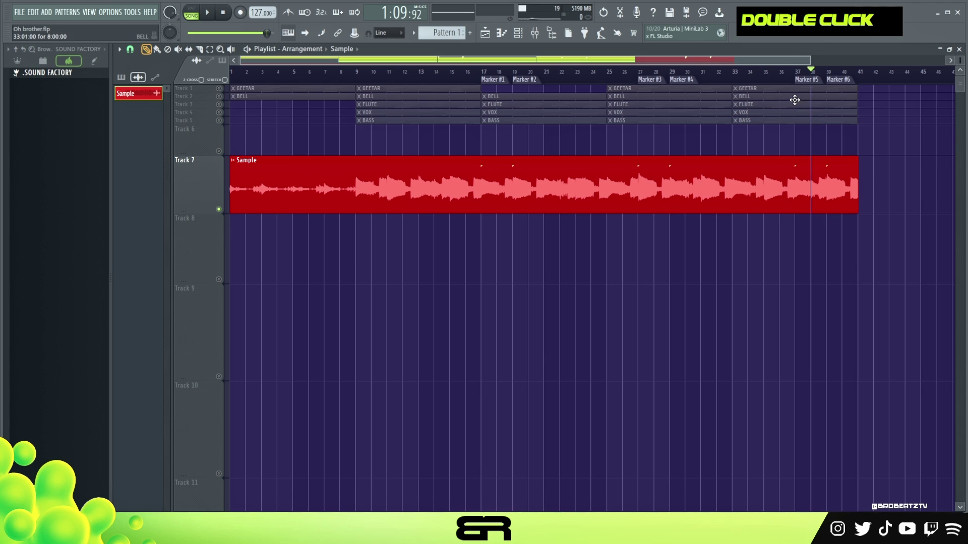
pyautogui.click(798, 78)
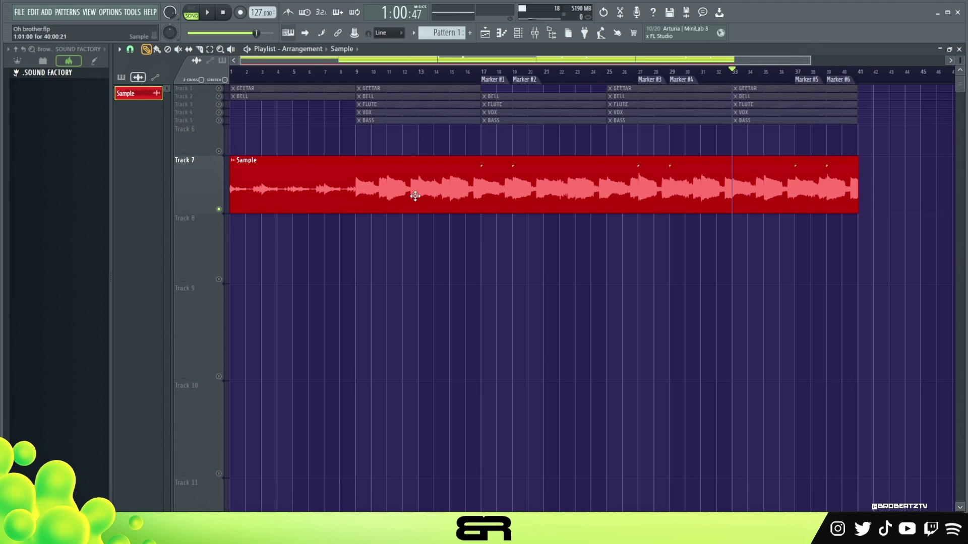
# Step: Reverse the Sample audio clip on Track 7 and play it back from the start
pyautogui.doubleClick(251, 196)
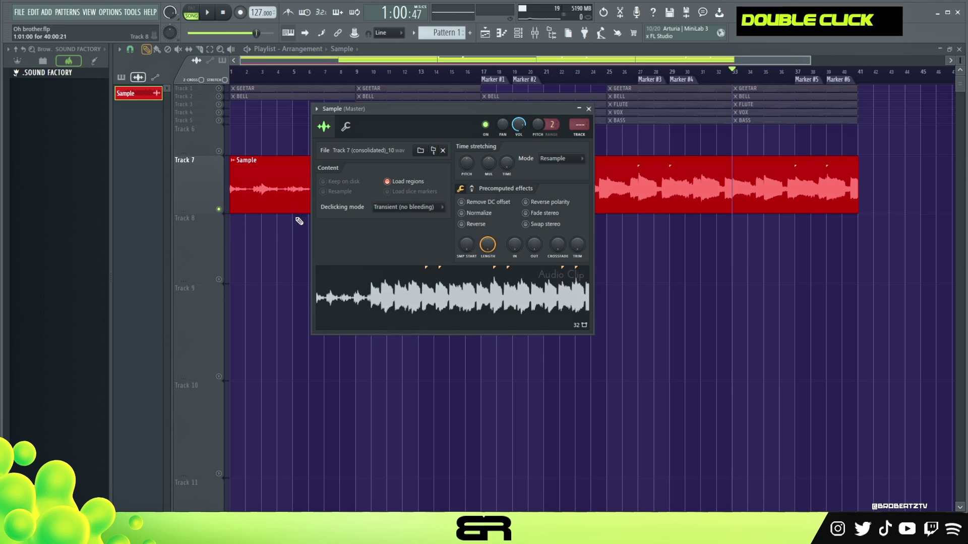
pyautogui.click(461, 224)
pyautogui.rightClick(676, 296)
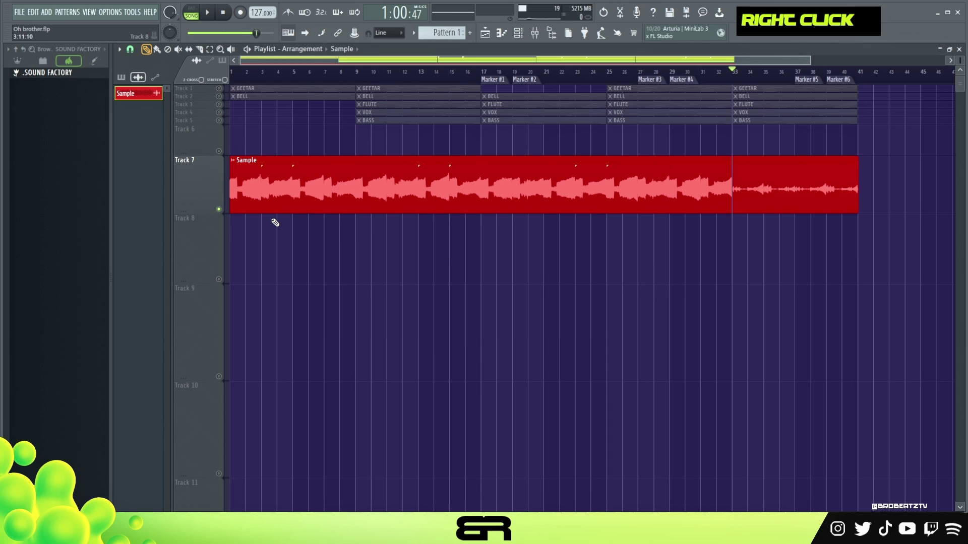
pyautogui.press('space')
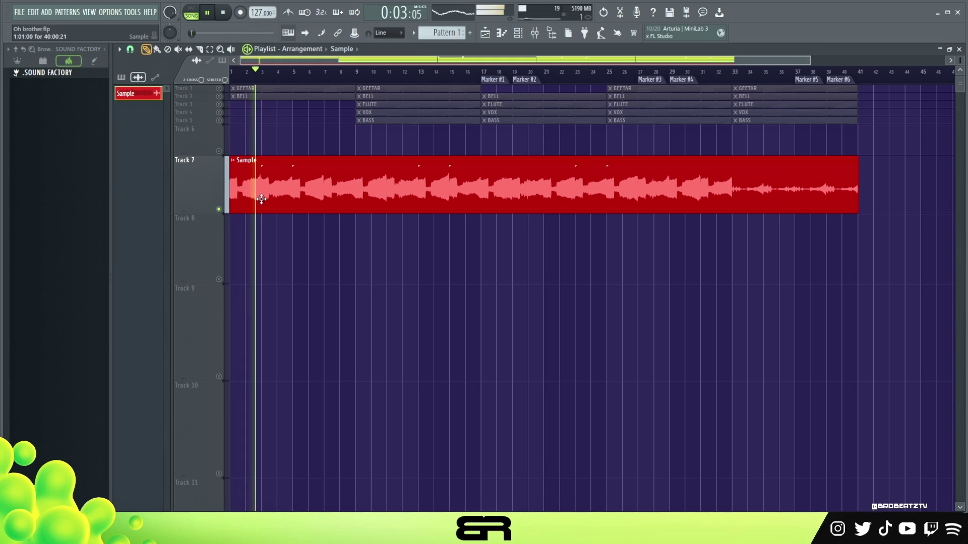
pyautogui.press('space')
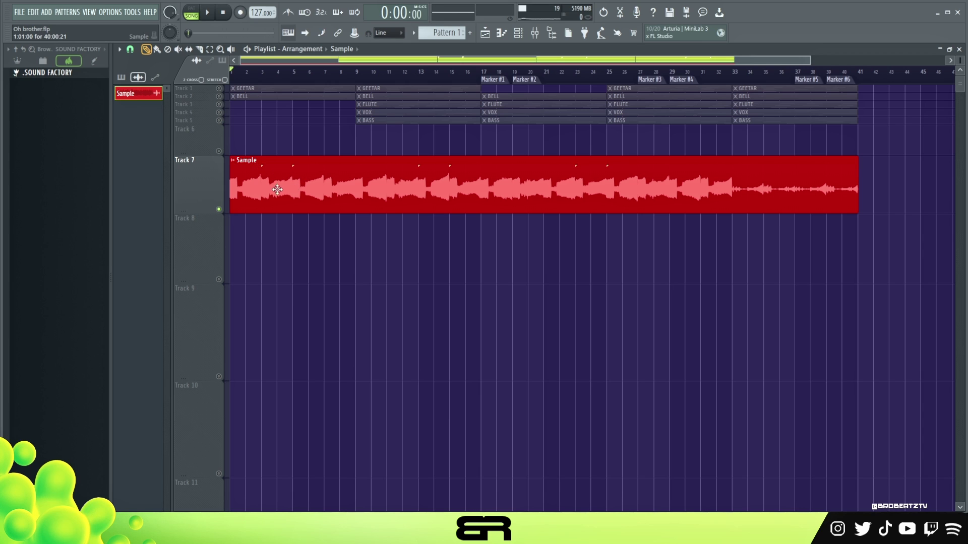
# Step: Consolidate Track 7 into a new audio clip and collapse the grouped track holding the original Sample clip
pyautogui.rightClick(197, 194)
pyautogui.moveTo(244, 327)
pyautogui.click(306, 328)
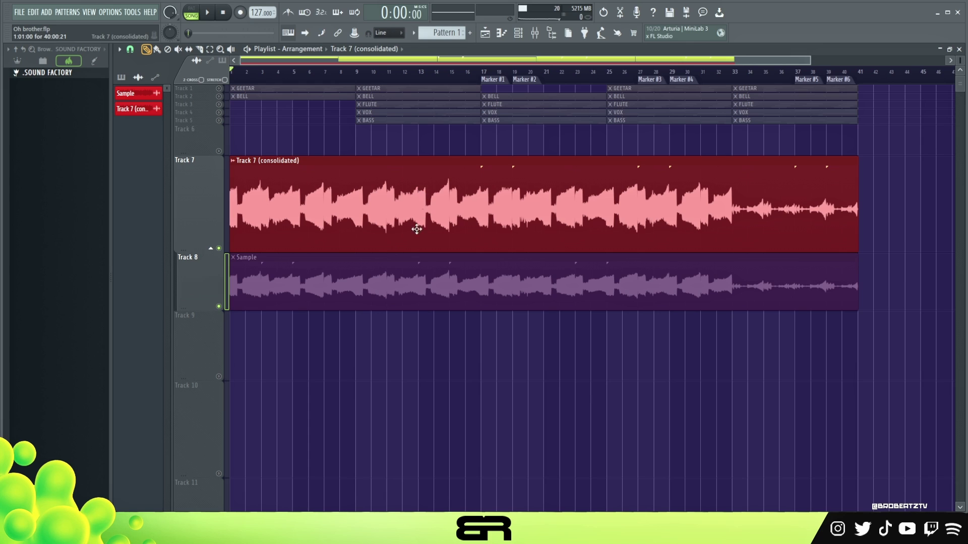
pyautogui.doubleClick(298, 271)
pyautogui.rightClick(679, 329)
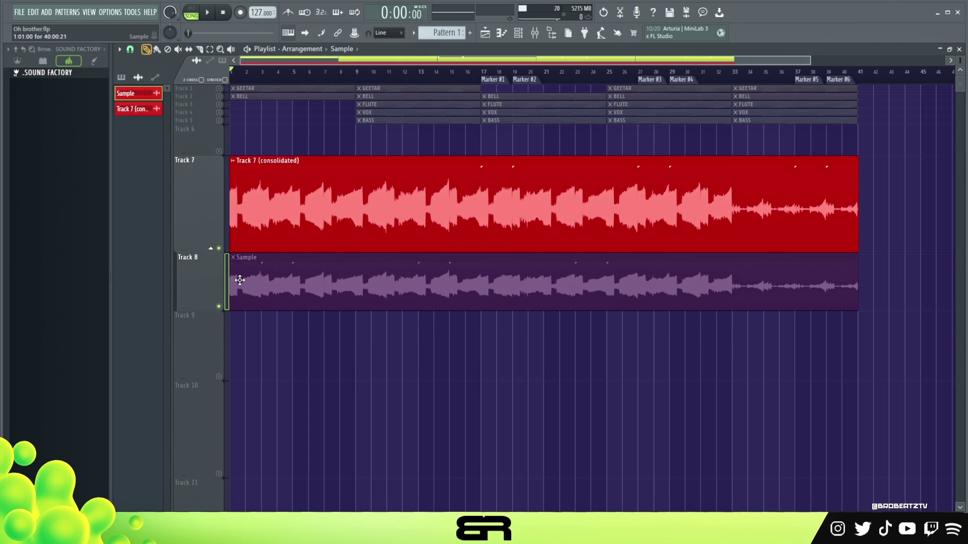
pyautogui.click(211, 248)
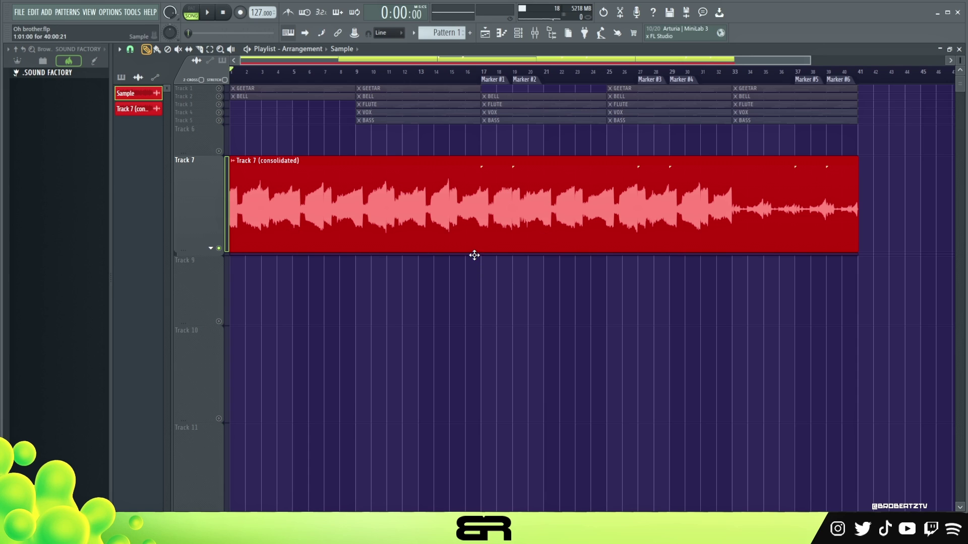
# Step: Slice the consolidated clip on Track 7 at bar 17 and return to the Draw tool
pyautogui.press('c')
pyautogui.keyDown('shift'); pyautogui.click(485, 207); pyautogui.keyUp('shift')
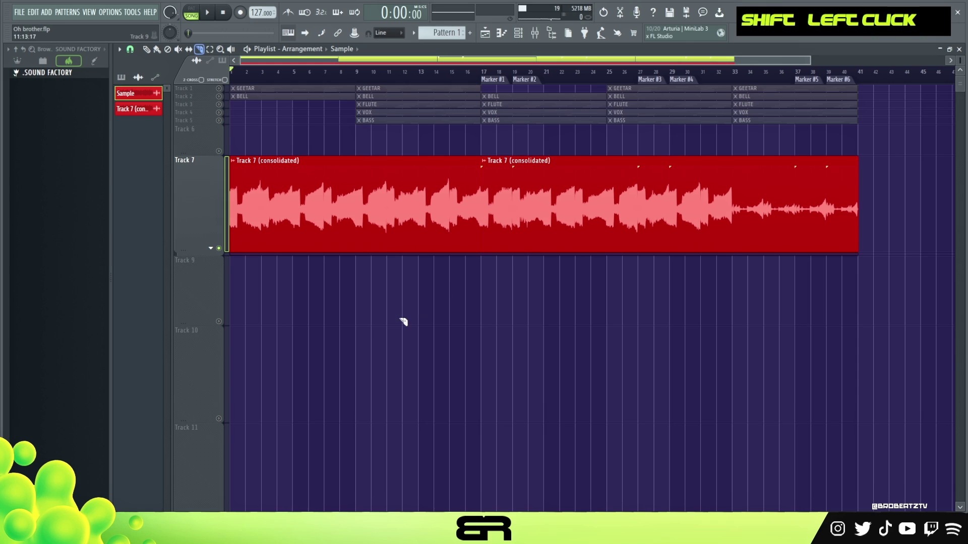
pyautogui.click(147, 50)
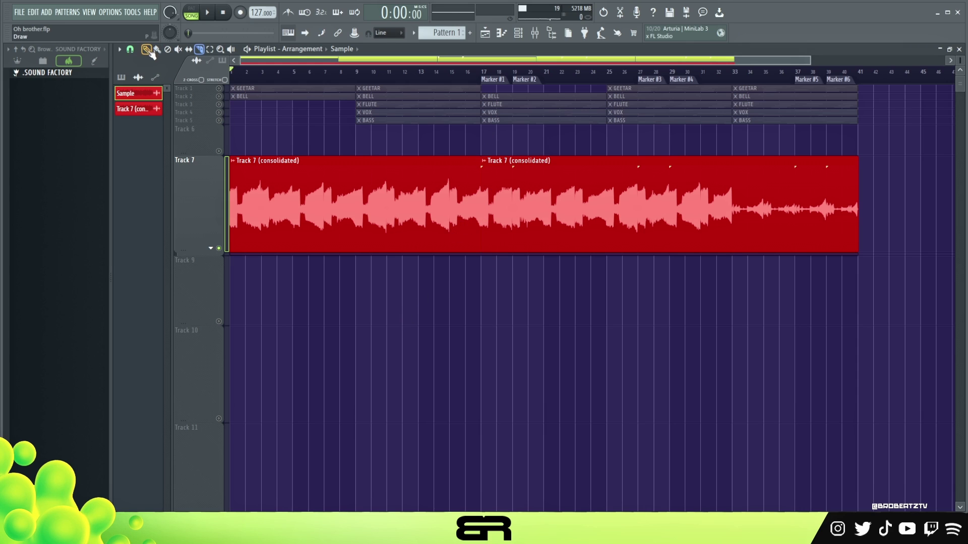
# Step: Place a copy of the slice that starts at bar 17 at bar 1 of Track 9 and solo Track 9
pyautogui.click(507, 208)
pyautogui.click(301, 314)
pyautogui.moveTo(378, 303); pyautogui.dragTo(275, 303)
pyautogui.click(219, 249)
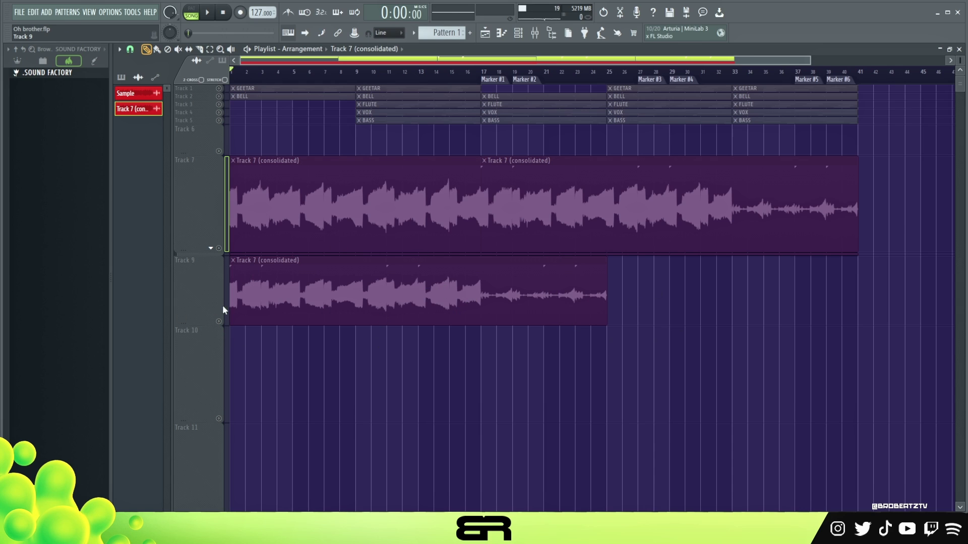
pyautogui.rightClick(218, 322)
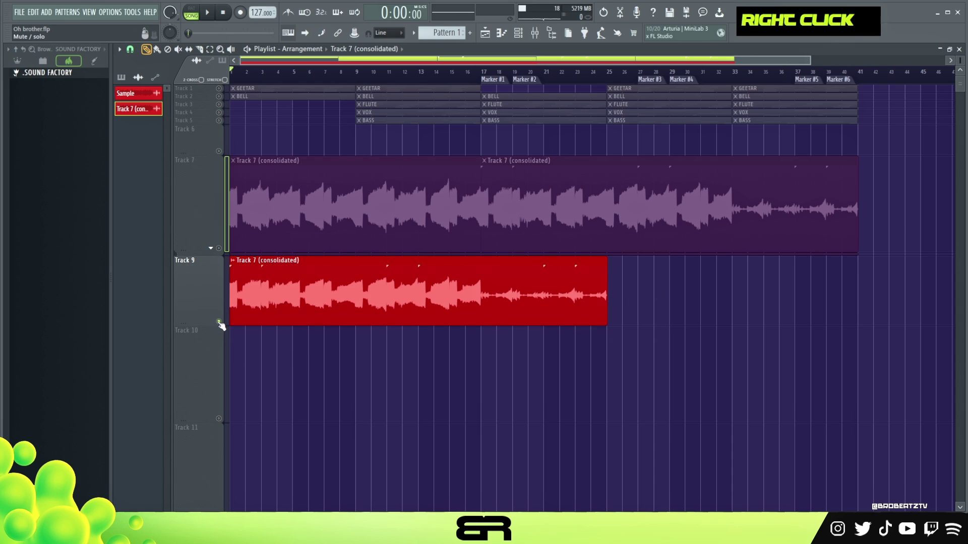
# Step: Consolidate Track 9 over a 24-bar selection from bar 1 and collapse the grouped track beneath it
pyautogui.click(607, 75)
pyautogui.moveTo(607, 76); pyautogui.dragTo(230, 84)
pyautogui.rightClick(209, 257)
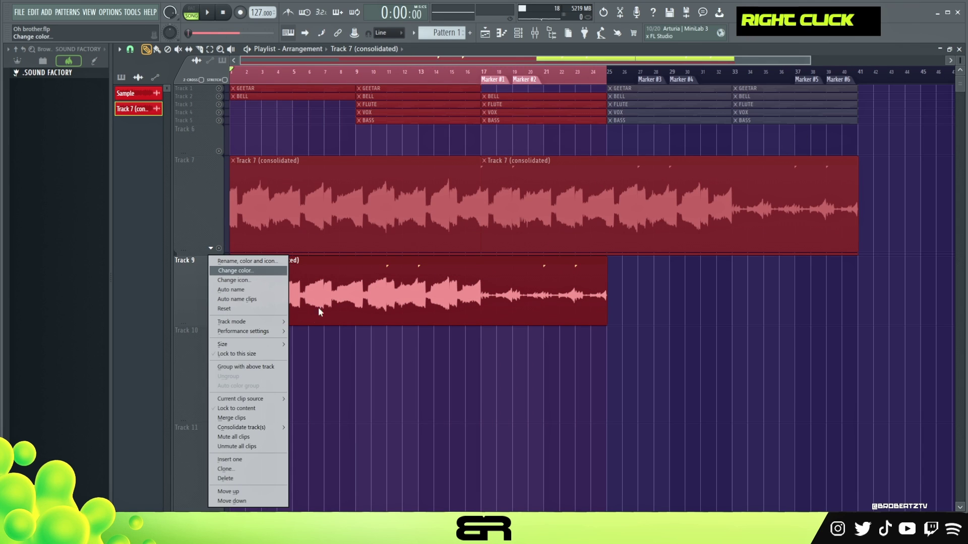
pyautogui.moveTo(264, 427)
pyautogui.click(308, 429)
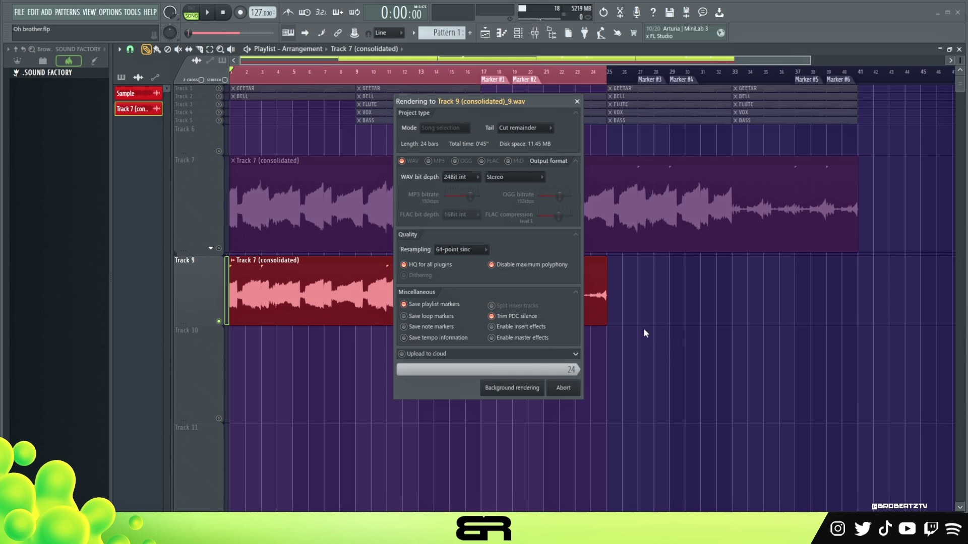
pyautogui.rightClick(686, 331)
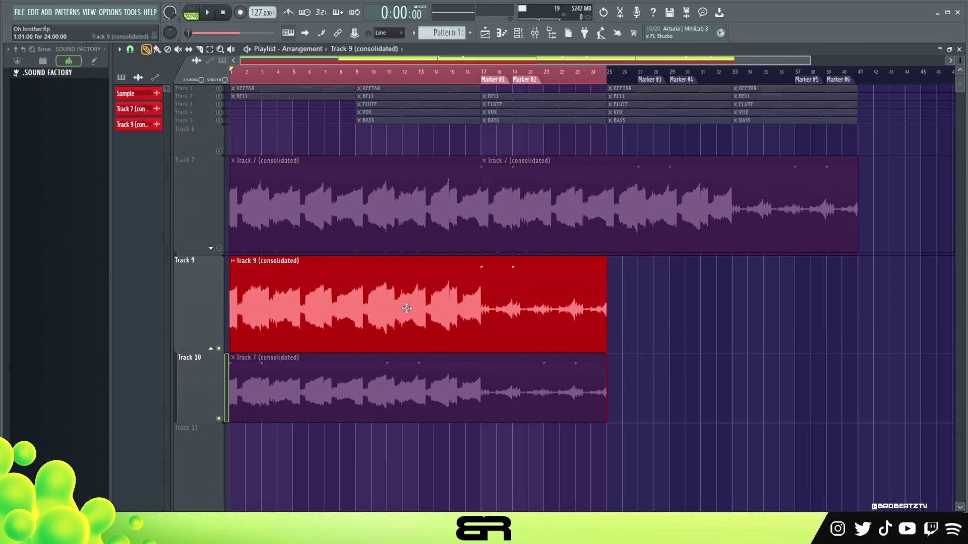
pyautogui.click(211, 349)
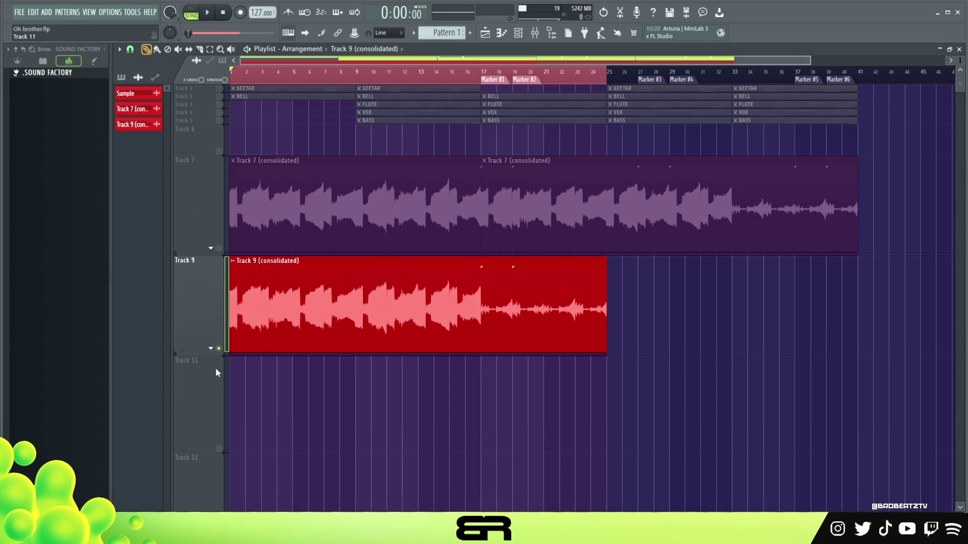
# Step: Shrink Track 7 to a thin row and clear the timeline selection
pyautogui.moveTo(267, 321)
pyautogui.mouseDown()
pyautogui.moveTo(288, 324)
pyautogui.moveTo(270, 322)
pyautogui.mouseUp()
pyautogui.moveTo(186, 248); pyautogui.dragTo(186, 173)
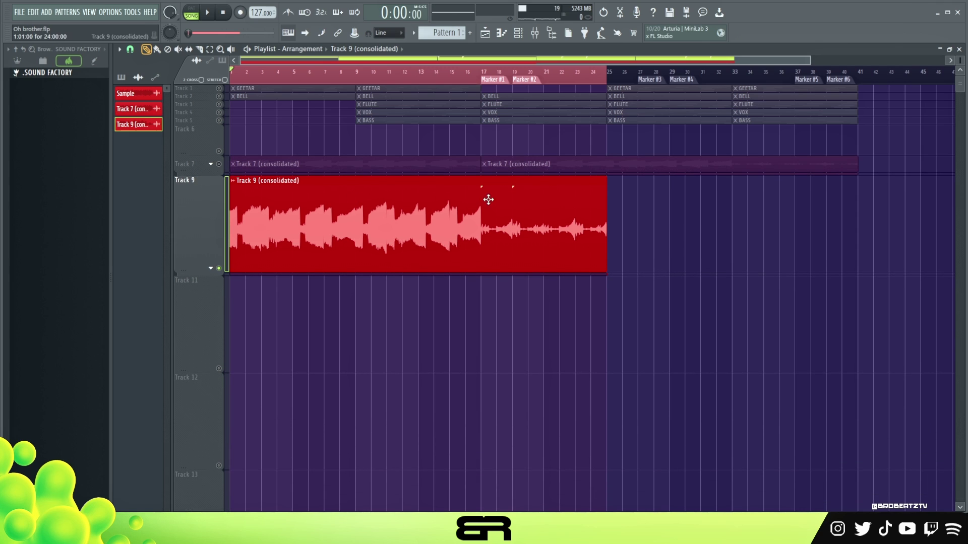
pyautogui.doubleClick(402, 71)
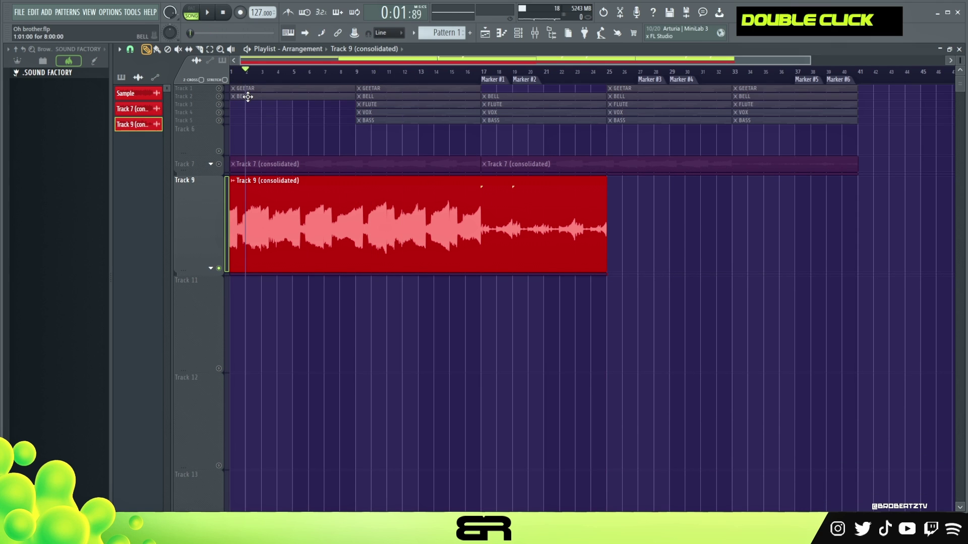
# Step: Play back the start of the consolidated clip on Track 9
pyautogui.press('space')
pyautogui.press('space')
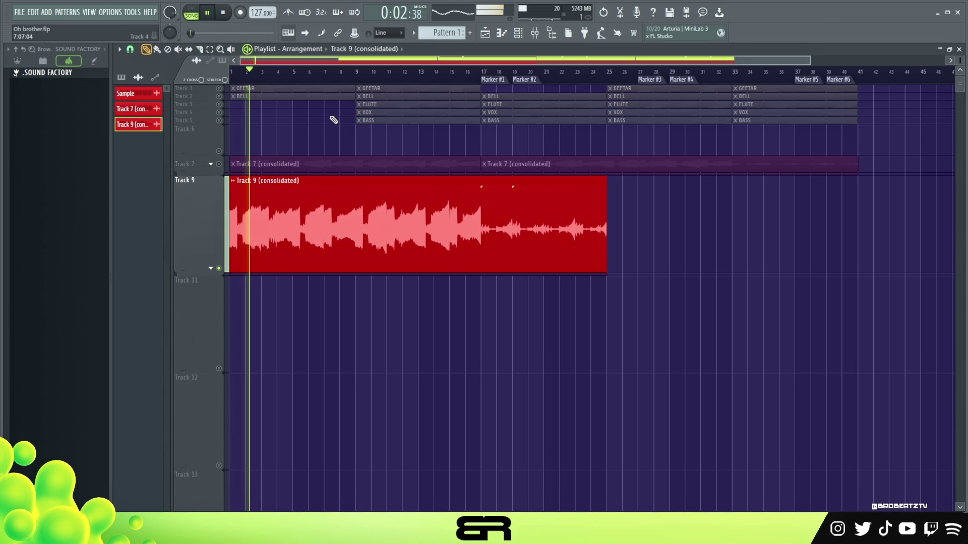
pyautogui.press('space')
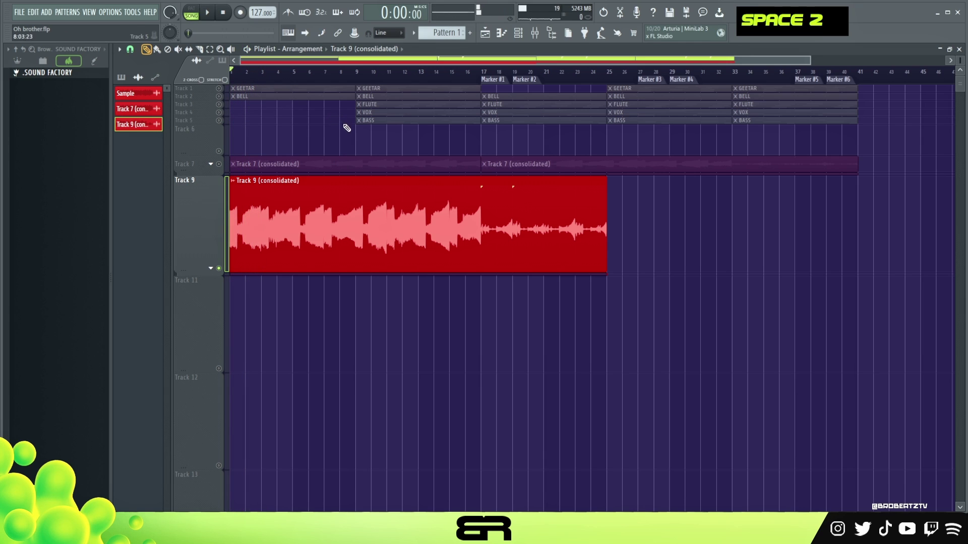
# Step: Set the project tempo to 135 BPM
pyautogui.moveTo(257, 12)
pyautogui.mouseDown()
pyautogui.moveTo(257, 4)
pyautogui.moveTo(258, 12)
pyautogui.mouseUp()
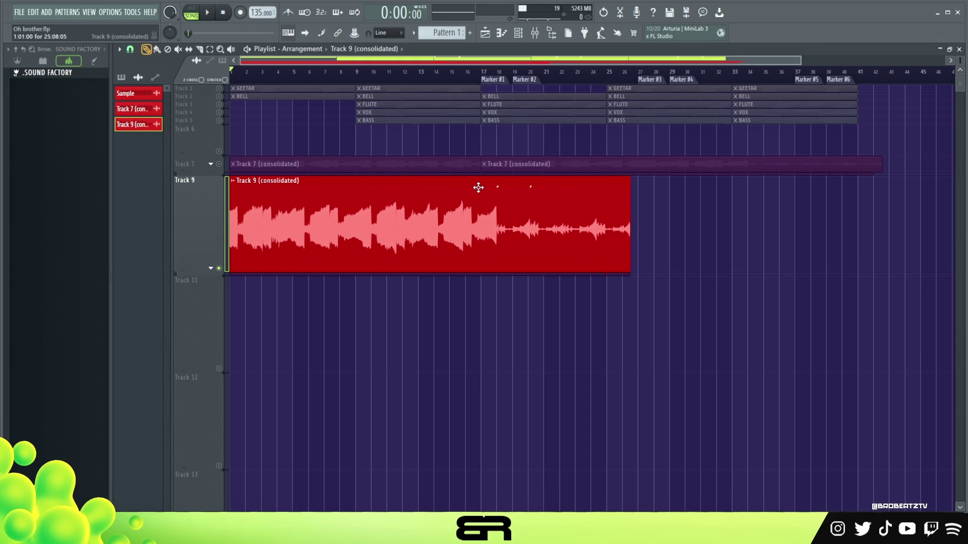
# Step: Set the Track 9 consolidated clip's time-stretching mode to Auto and reposition its channel settings window
pyautogui.doubleClick(509, 212)
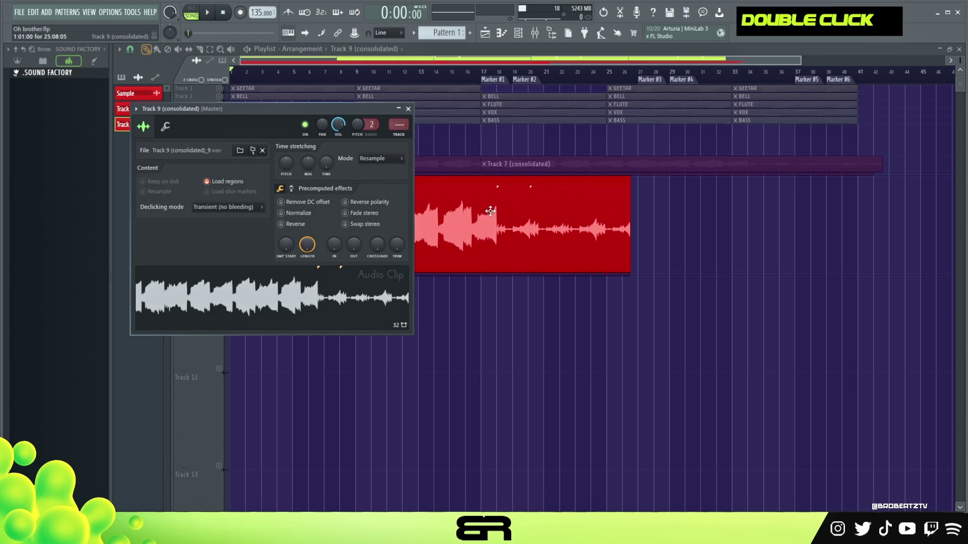
pyautogui.click(831, 266)
pyautogui.click(867, 277)
pyautogui.moveTo(642, 211); pyautogui.dragTo(705, 173)
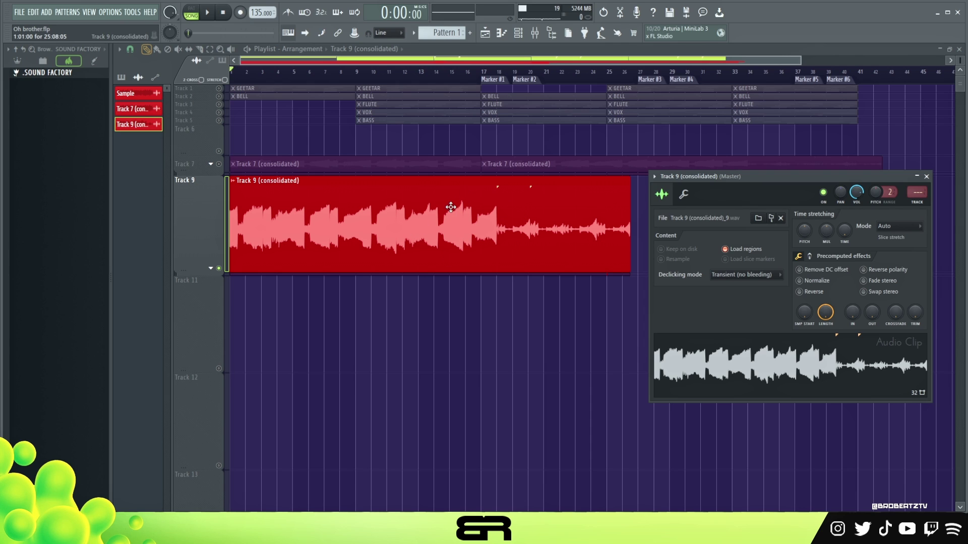
pyautogui.moveTo(712, 174); pyautogui.dragTo(669, 197)
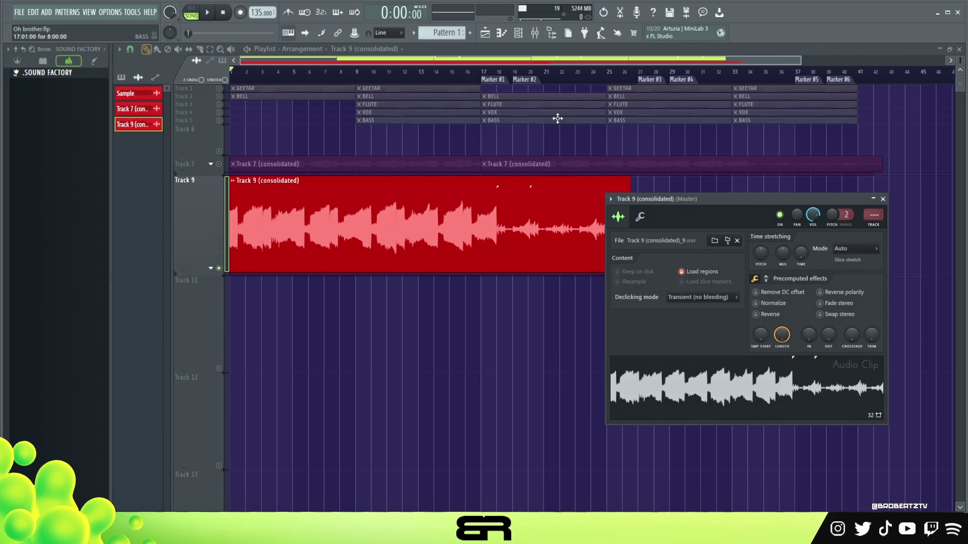
# Step: Set the Track 9 consolidated clip's stretch time to 4 bars in its channel settings
pyautogui.moveTo(655, 199)
pyautogui.mouseDown()
pyautogui.moveTo(638, 253)
pyautogui.moveTo(655, 200)
pyautogui.moveTo(648, 197)
pyautogui.mouseUp()
pyautogui.rightClick(795, 251)
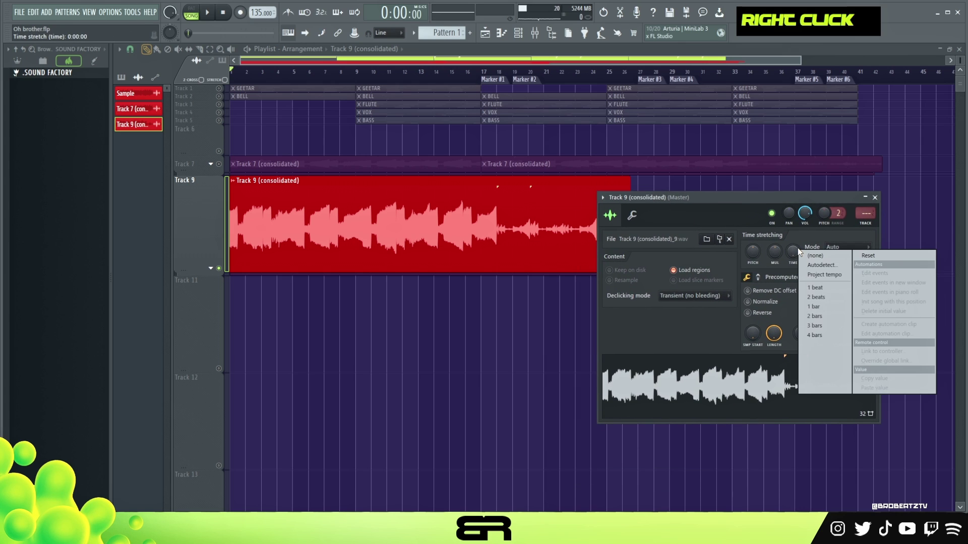
pyautogui.click(814, 335)
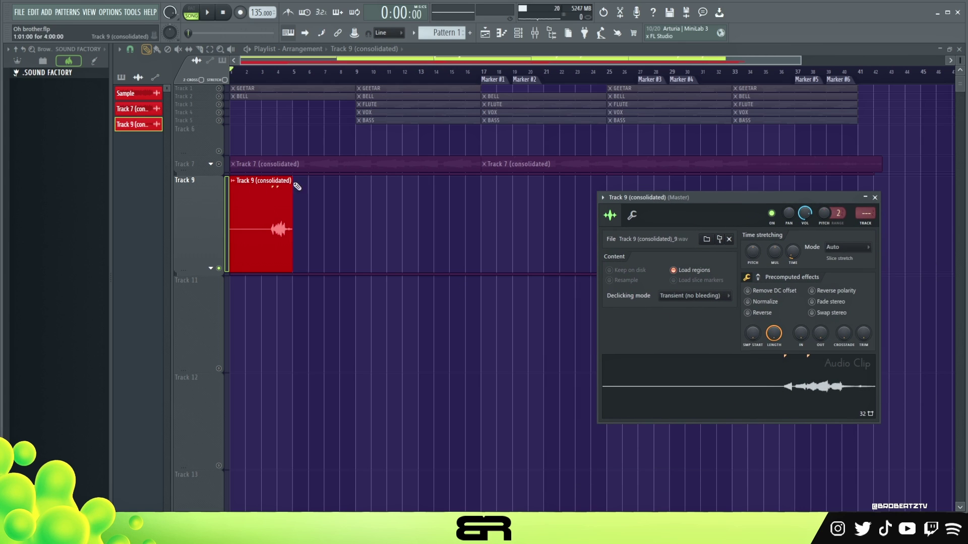
# Step: Switch the Track 9 clip's time-stretching mode to Resample and reapply the 4-bar stretch time
pyautogui.click(837, 247)
pyautogui.click(842, 265)
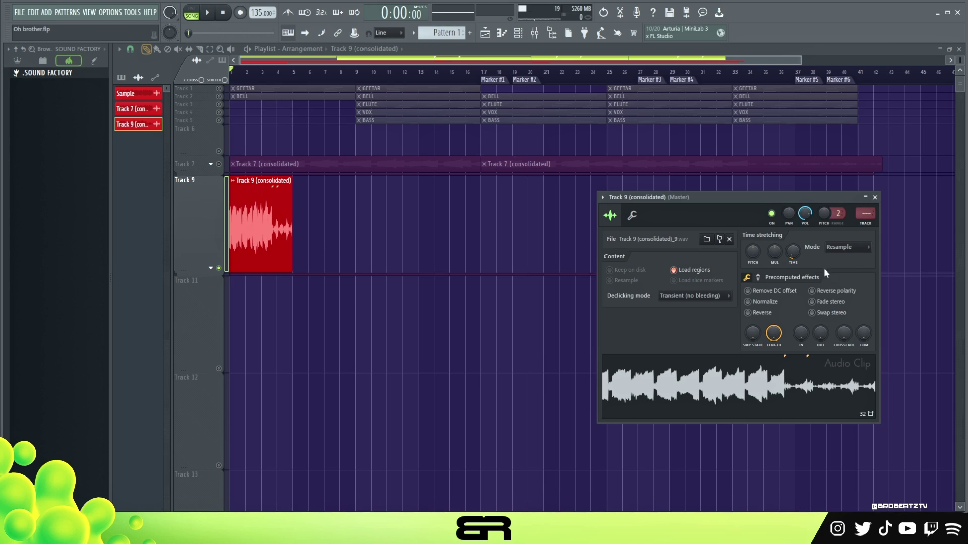
pyautogui.click(841, 247)
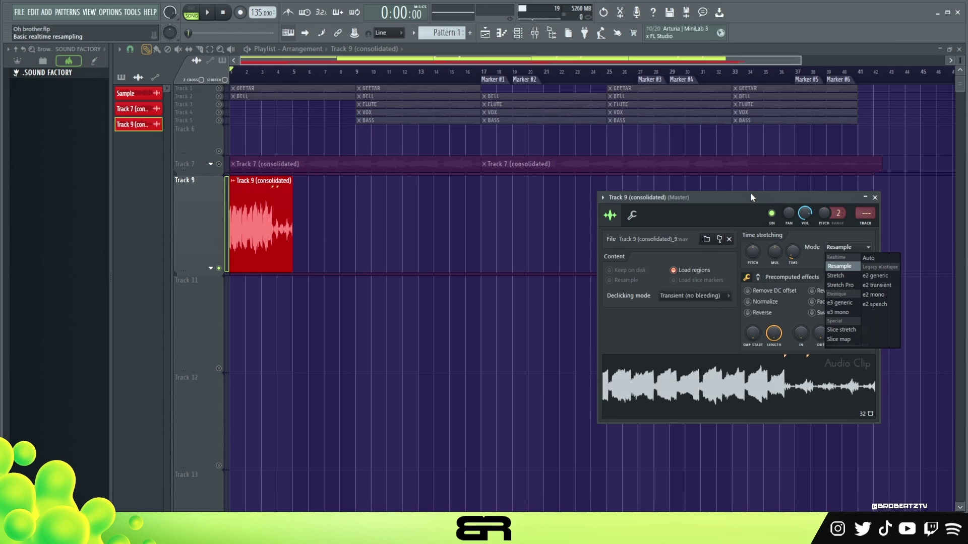
pyautogui.rightClick(793, 251)
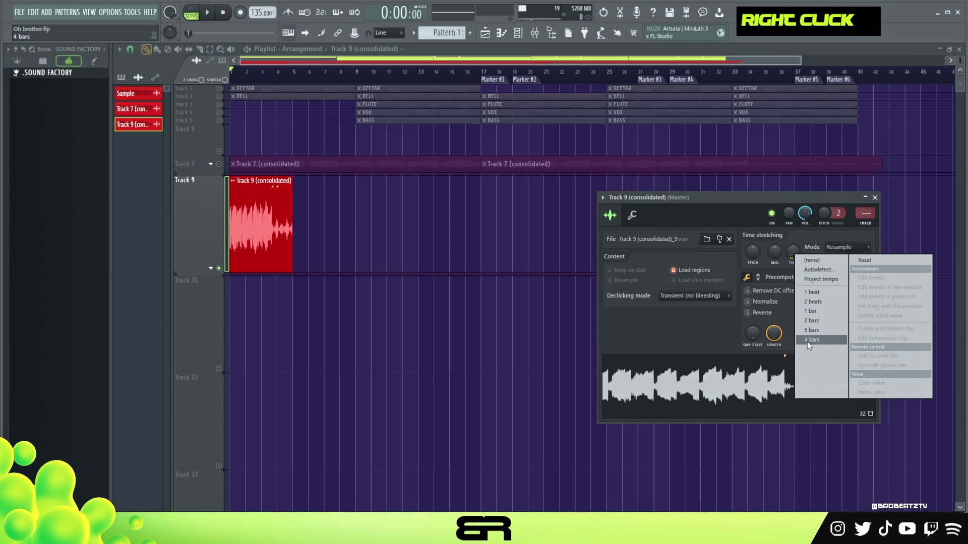
pyautogui.click(807, 341)
# Step: Return the playhead to bar 1 and audition the resampled clip on Track 9
pyautogui.click(294, 75)
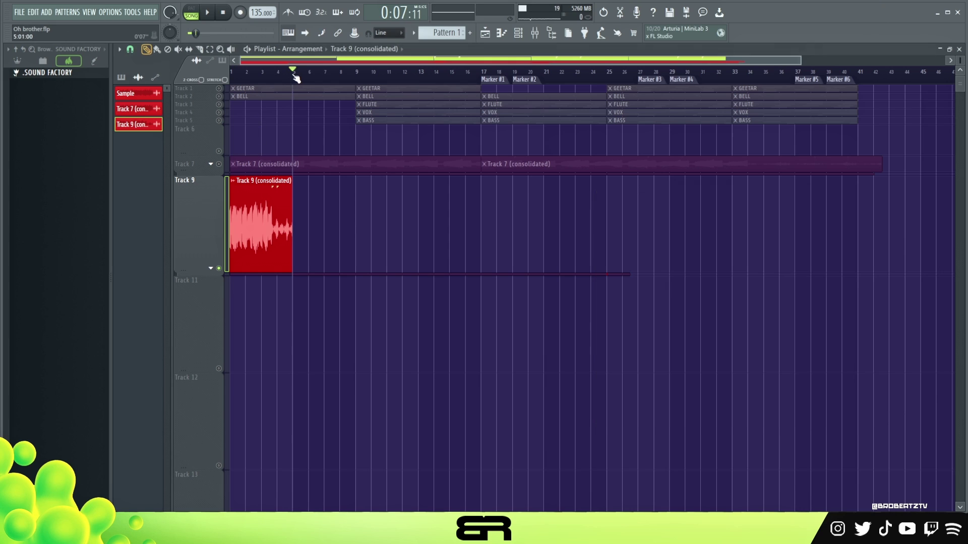
pyautogui.moveTo(293, 75); pyautogui.dragTo(232, 83)
pyautogui.doubleClick(283, 82)
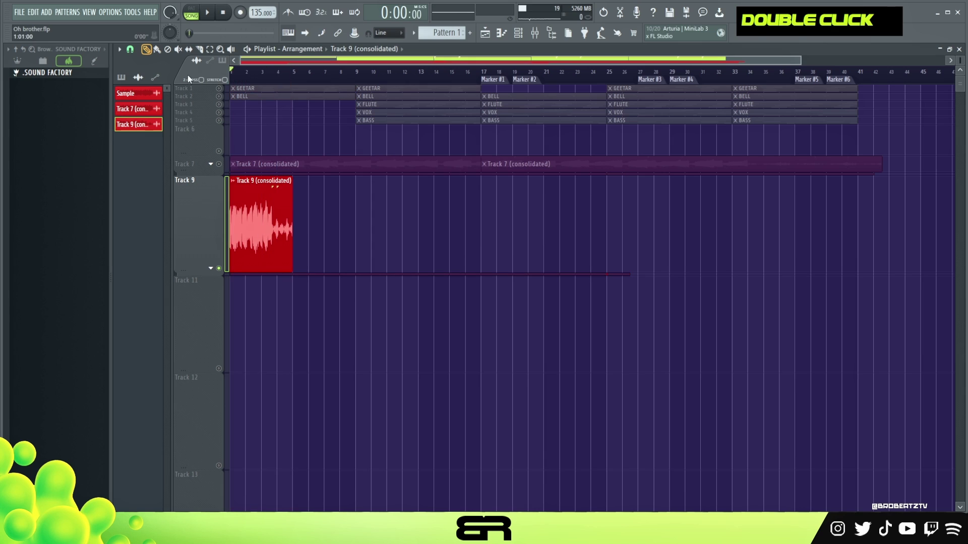
pyautogui.press('space')
pyautogui.press('space')
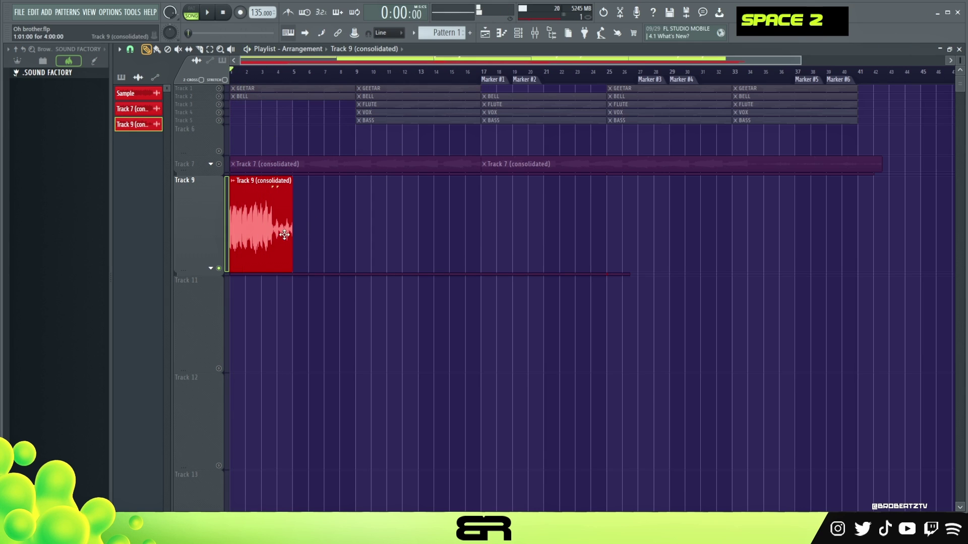
# Step: Set the Track 9 clip's time-stretching mode to Stretch and play it back from the start
pyautogui.doubleClick(267, 224)
pyautogui.click(848, 247)
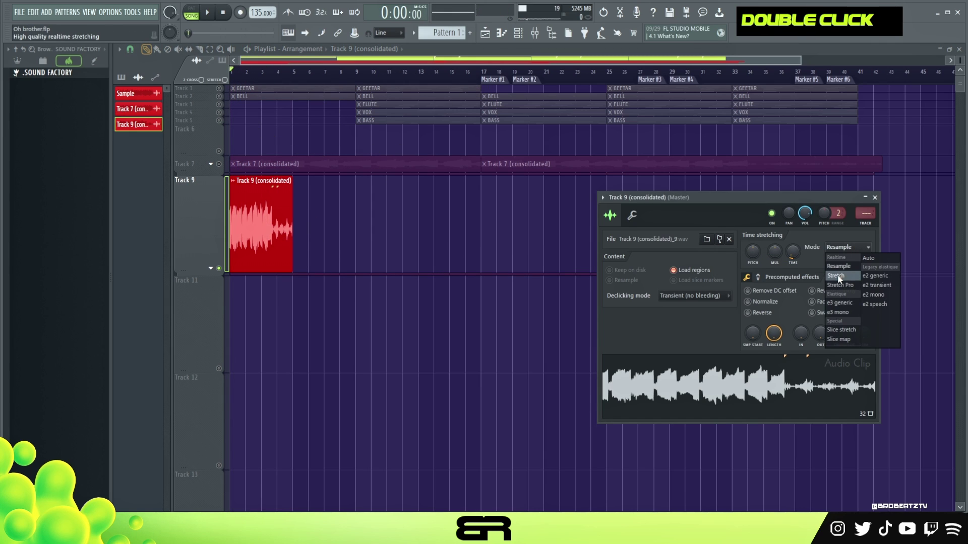
pyautogui.click(838, 277)
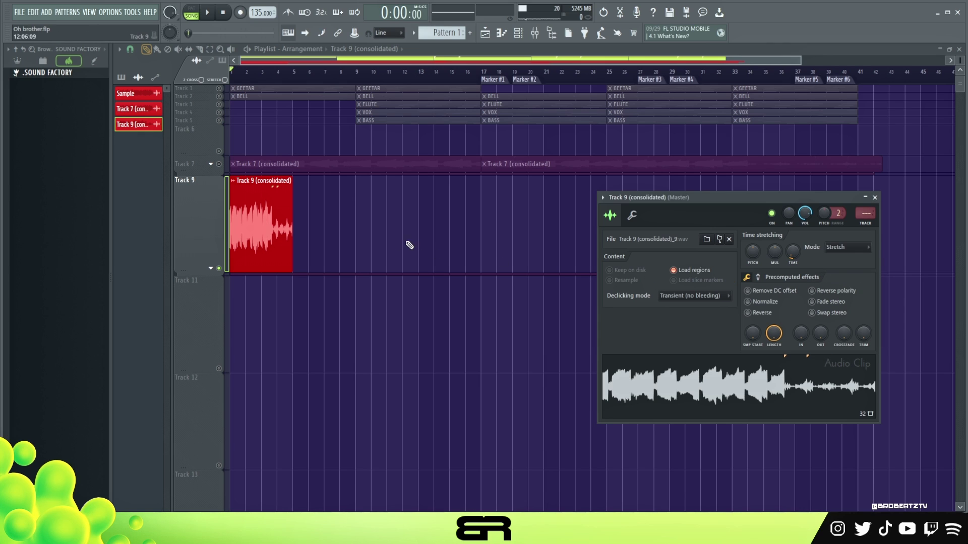
pyautogui.press('space')
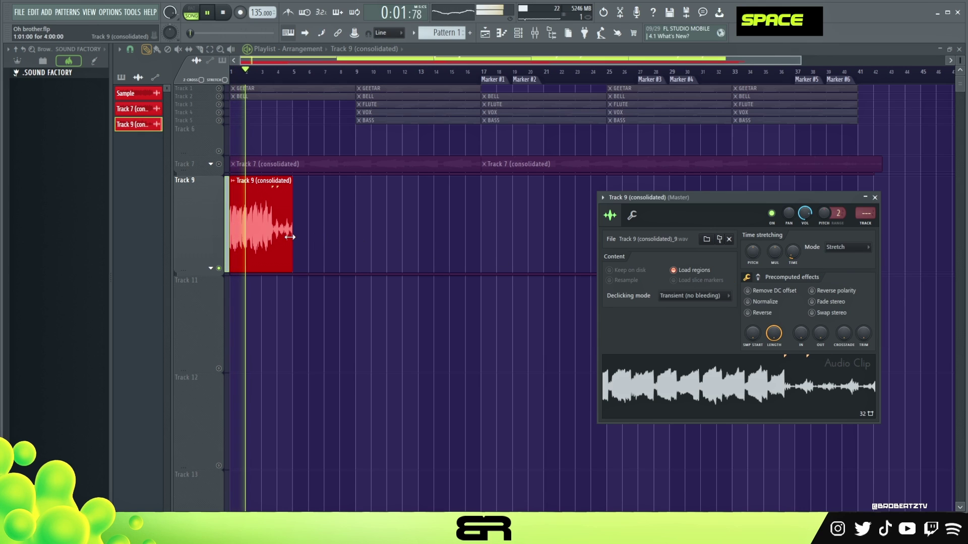
pyautogui.press('space')
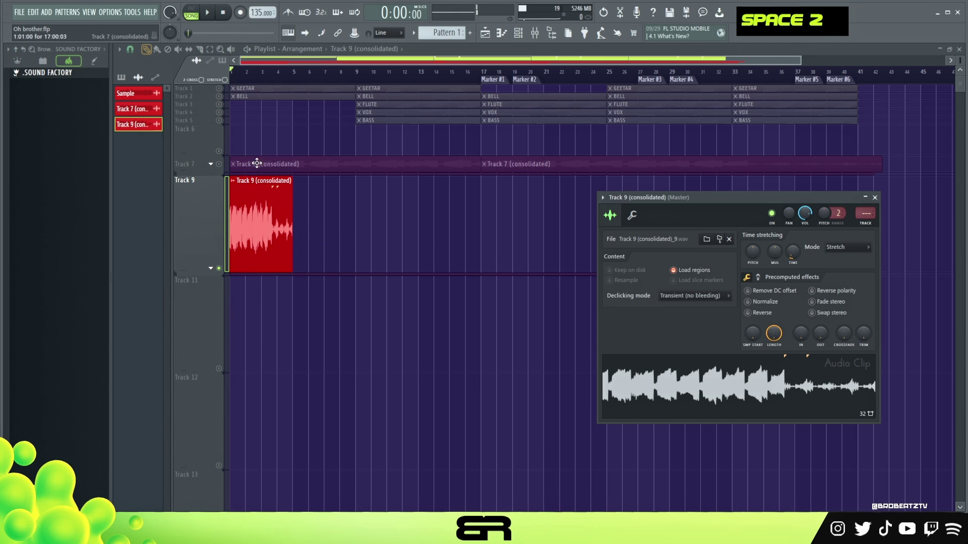
# Step: Highlight bars 1 to 4 on the timeline to check the clip's length against the grid, and clear the selection
pyautogui.scroll(1, 278, 185)
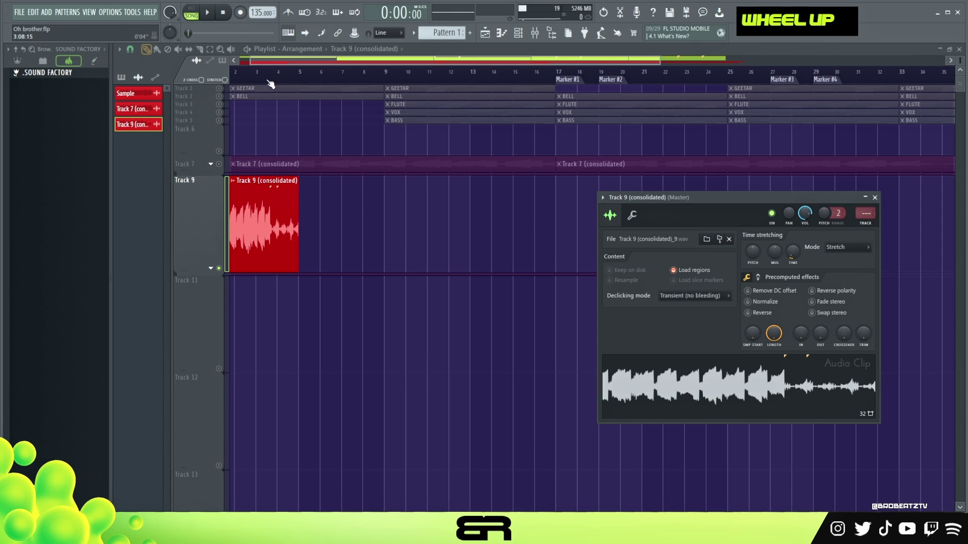
pyautogui.scroll(-1, 281, 60)
pyautogui.moveTo(283, 60); pyautogui.dragTo(275, 60)
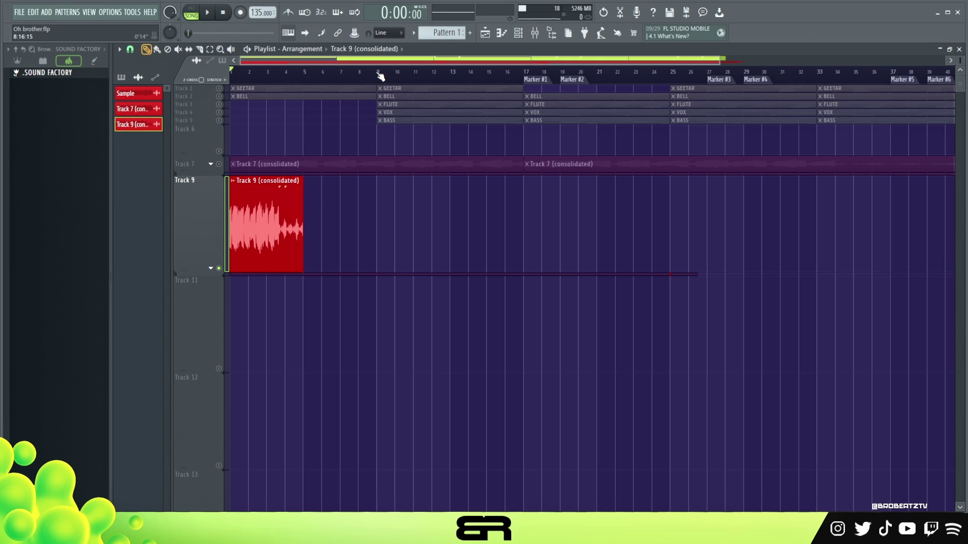
pyautogui.doubleClick(308, 76)
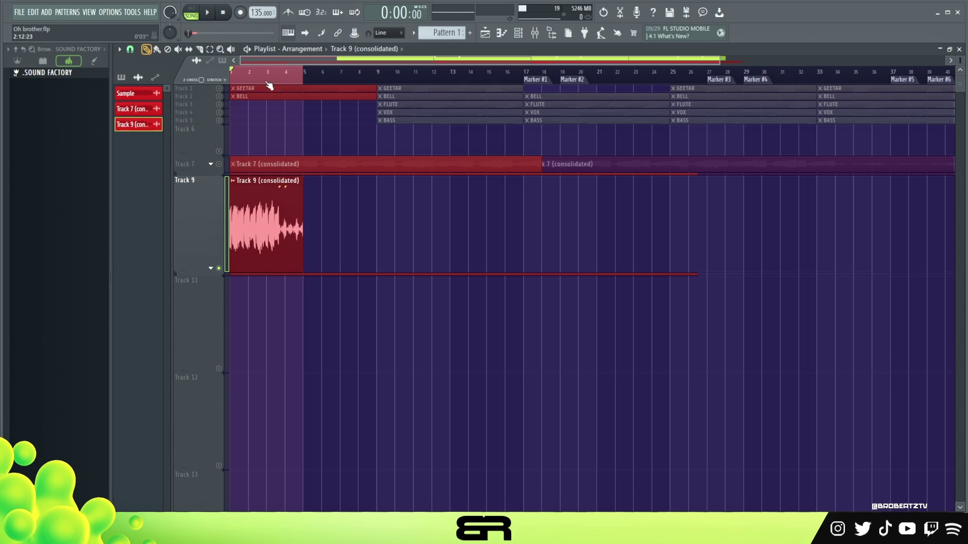
pyautogui.click(295, 75)
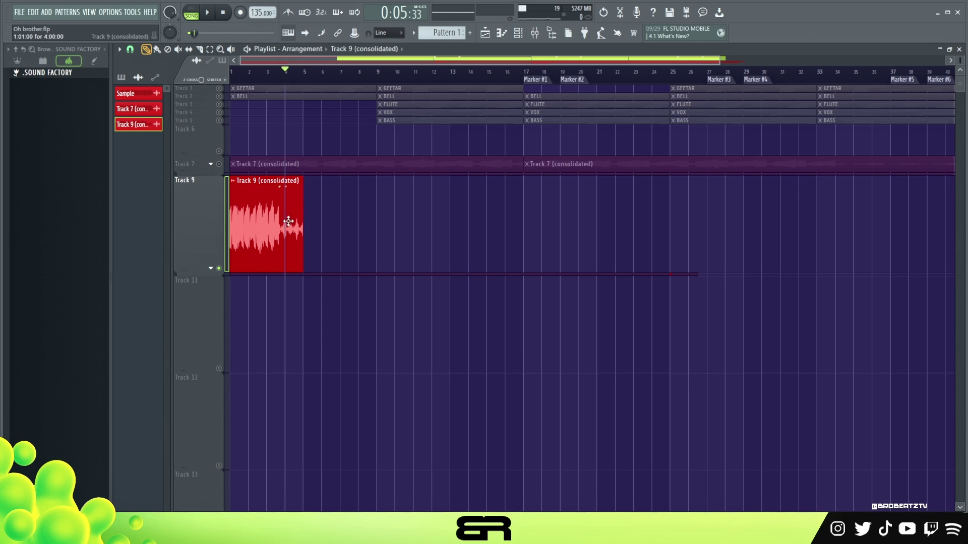
# Step: Stretch the Track 9 clip to 8 bars and play it back from bar 1
pyautogui.moveTo(301, 235); pyautogui.dragTo(367, 239)
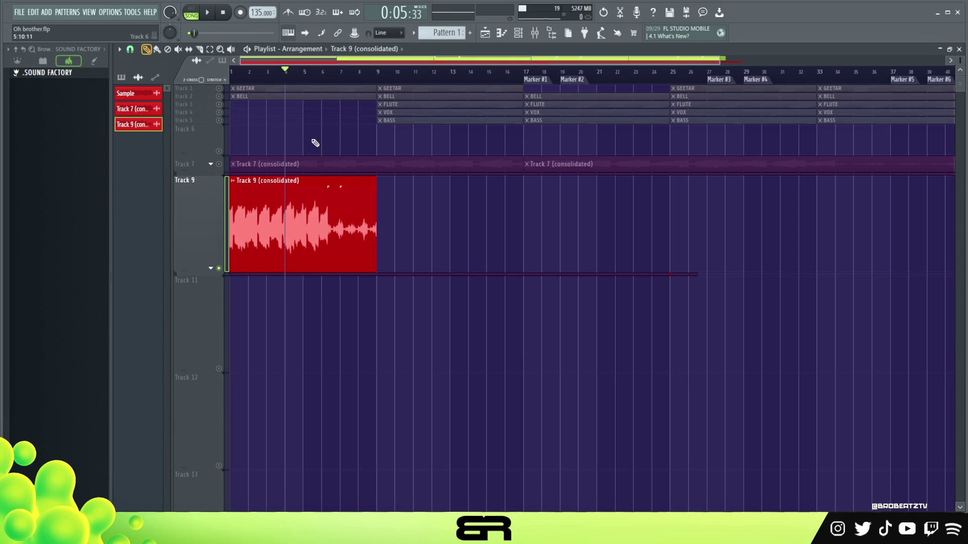
pyautogui.moveTo(292, 72); pyautogui.dragTo(232, 72)
pyautogui.press('space')
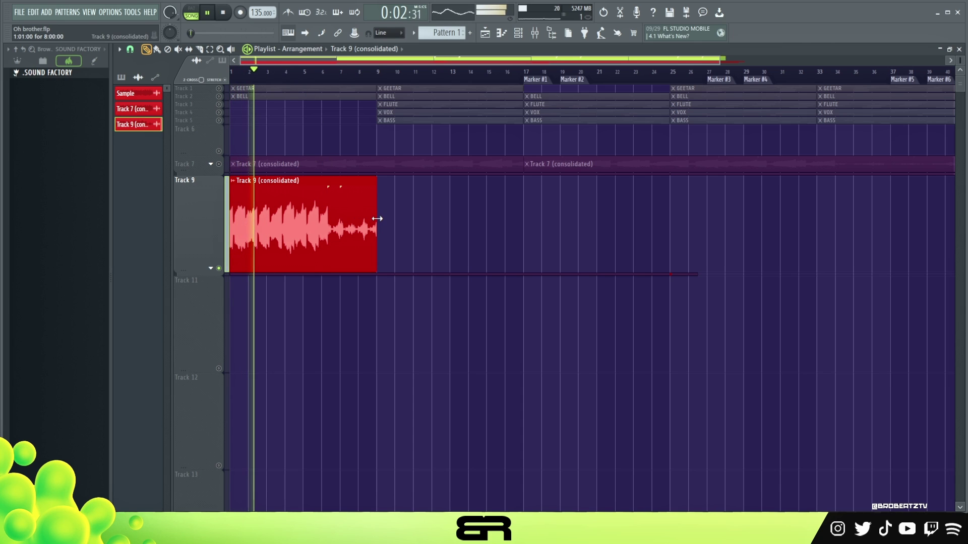
pyautogui.press('space')
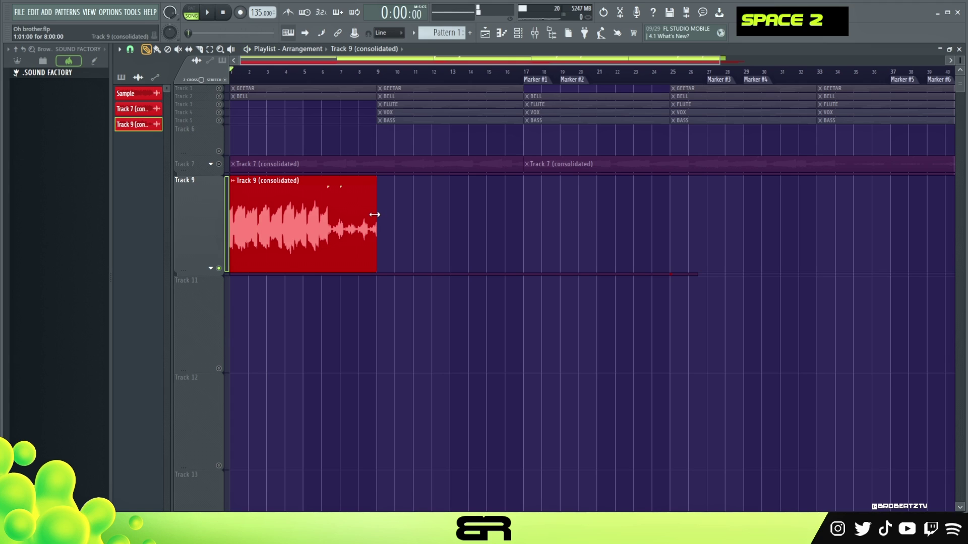
# Step: Stretch the Track 9 clip to 12 bars, ending at bar 13, and play it back from bar 1
pyautogui.moveTo(374, 214); pyautogui.dragTo(450, 231)
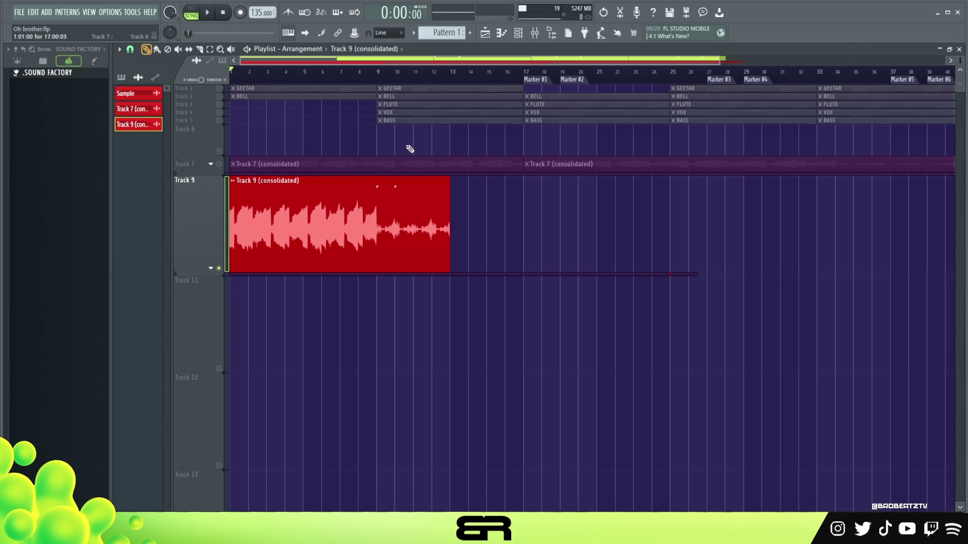
pyautogui.doubleClick(379, 74)
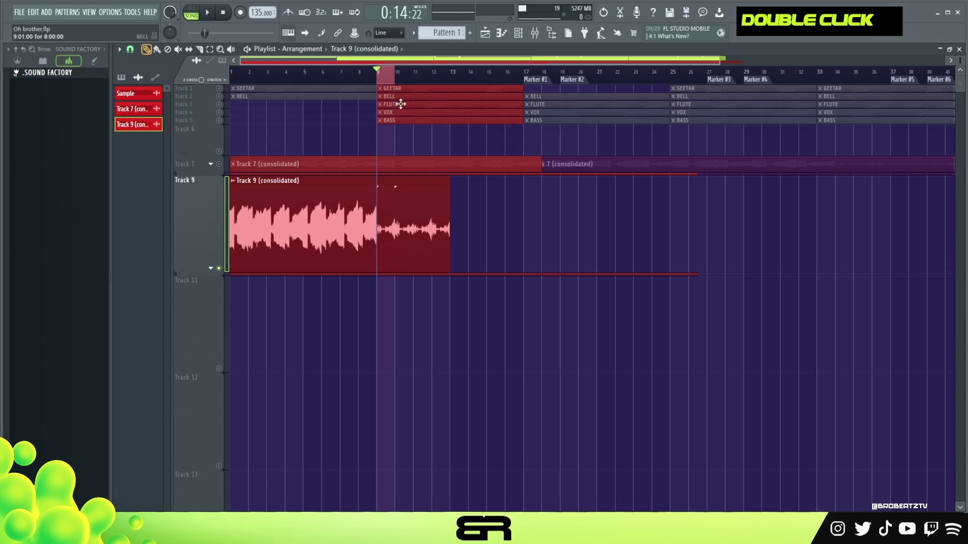
pyautogui.doubleClick(386, 76)
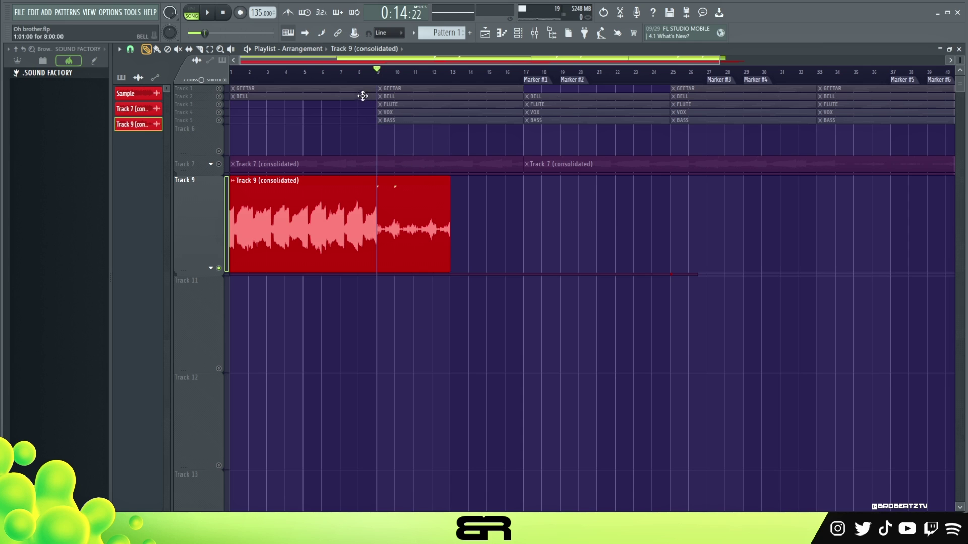
pyautogui.press('space')
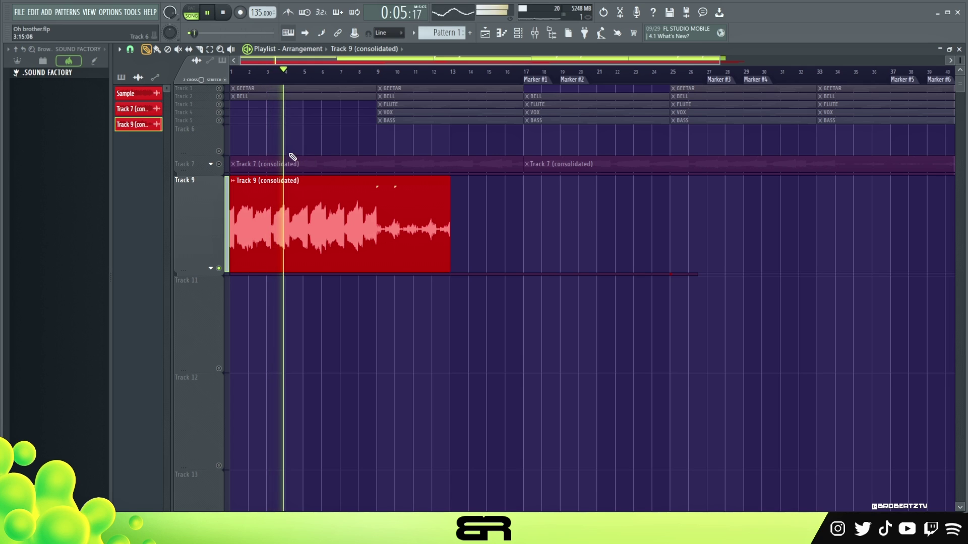
pyautogui.press('space')
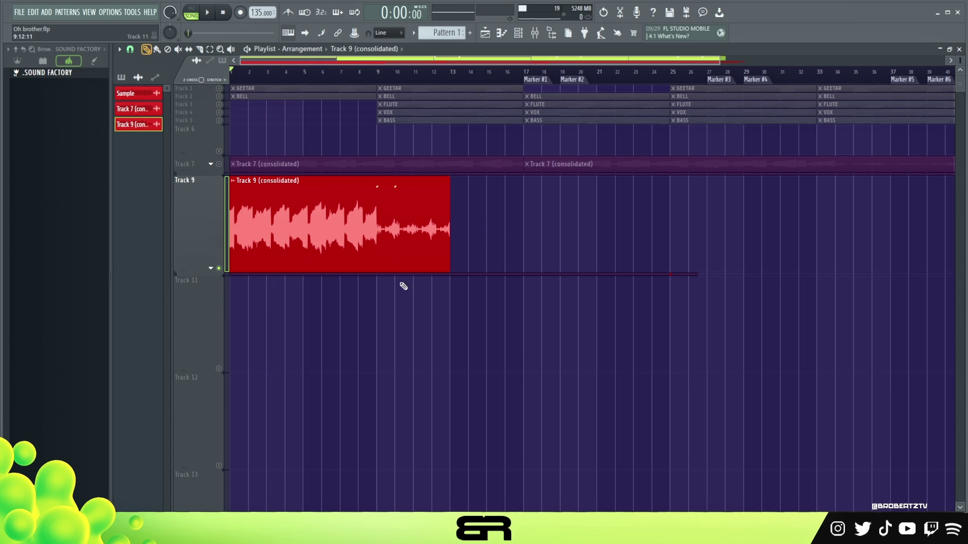
# Step: Stretch the Track 9 clip to 24 bars, ending at bar 25, and listen to the slowed result
pyautogui.moveTo(448, 241); pyautogui.dragTo(666, 249)
pyautogui.press('space')
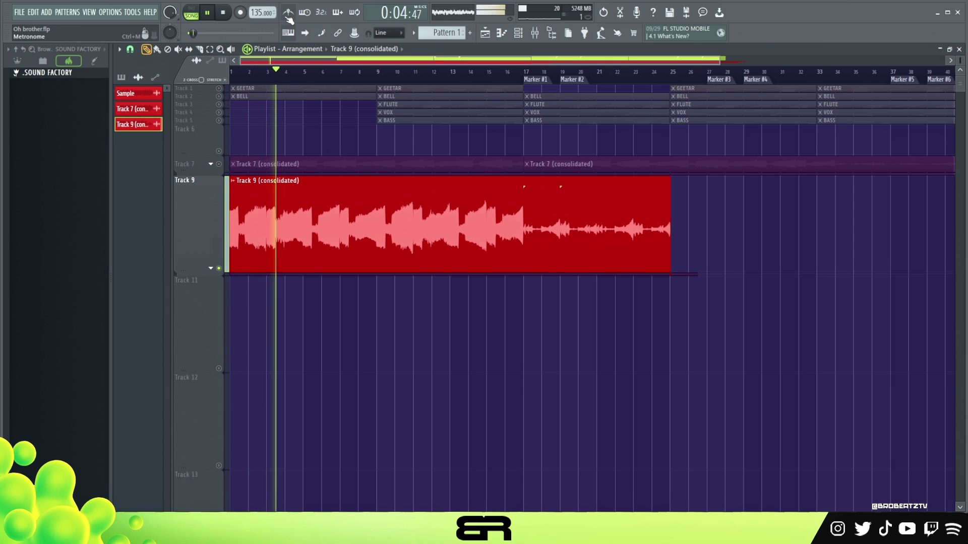
pyautogui.press('space')
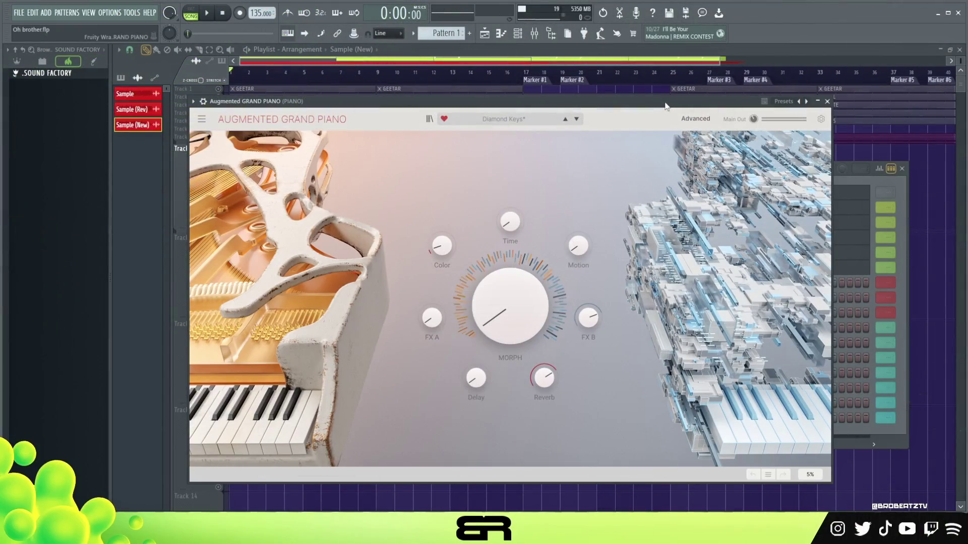
# Step: Move the Channel rack window higher over the playlist and close the Augmented GRAND PIANO plugin window
pyautogui.moveTo(636, 95)
pyautogui.mouseDown()
pyautogui.moveTo(656, 94)
pyautogui.moveTo(625, 98)
pyautogui.moveTo(641, 104)
pyautogui.mouseUp()
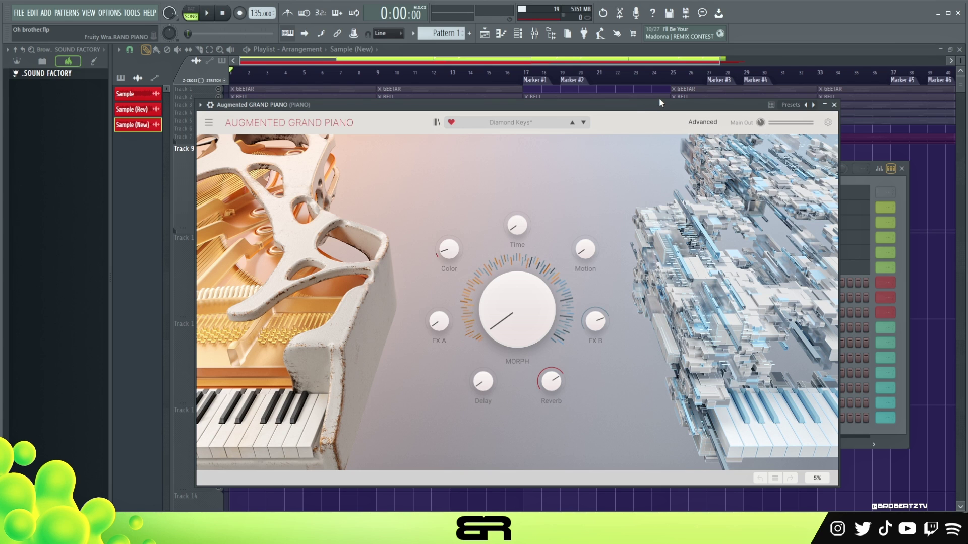
pyautogui.moveTo(658, 99); pyautogui.dragTo(649, 233)
pyautogui.moveTo(513, 168); pyautogui.dragTo(516, 135)
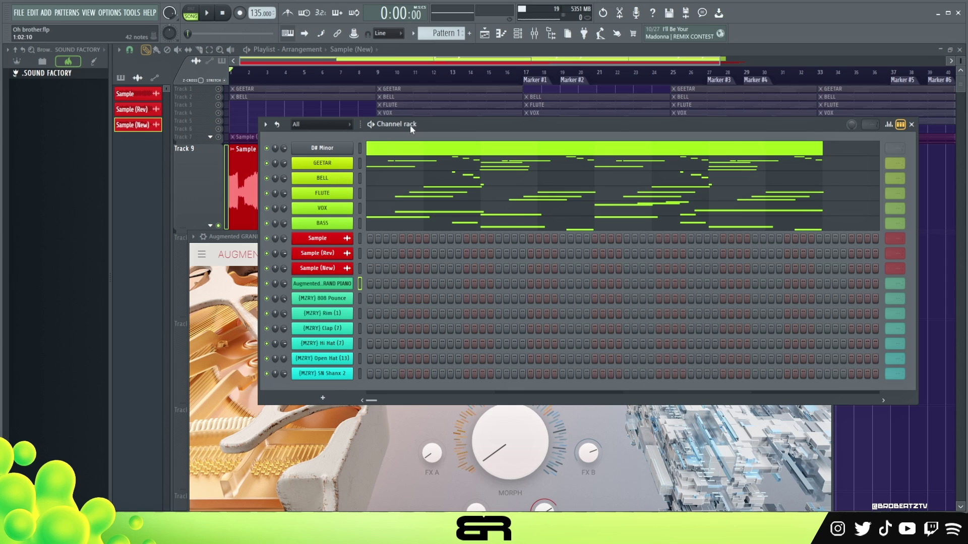
pyautogui.moveTo(232, 239); pyautogui.dragTo(240, 101)
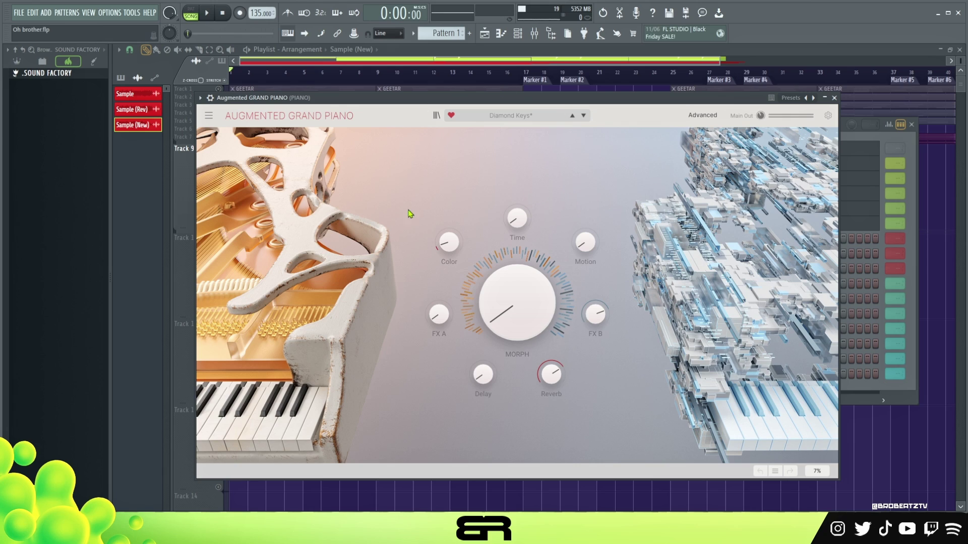
pyautogui.click(834, 98)
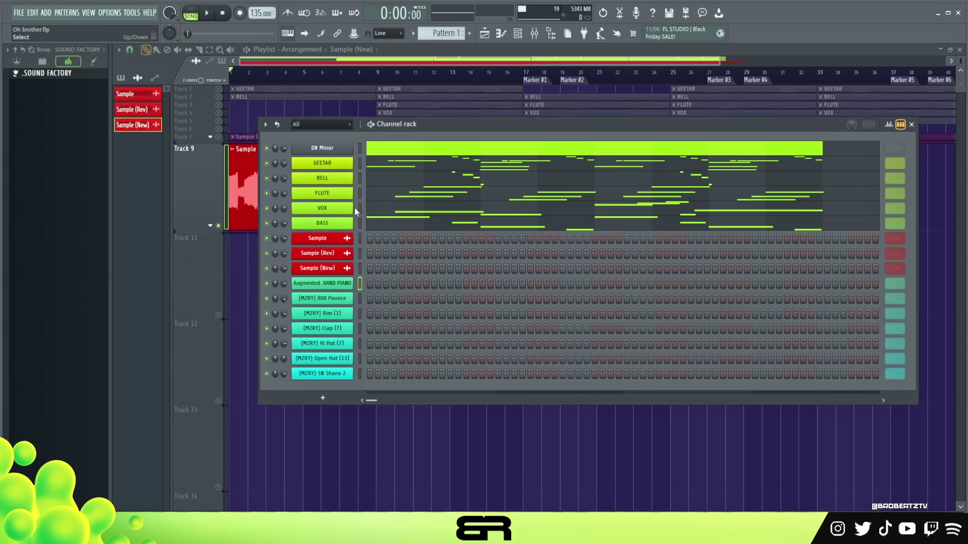
# Step: Copy the D# Minor channel's notes from Pattern 1 into a new pattern named PIANO
pyautogui.rightClick(324, 150)
pyautogui.click(460, 158)
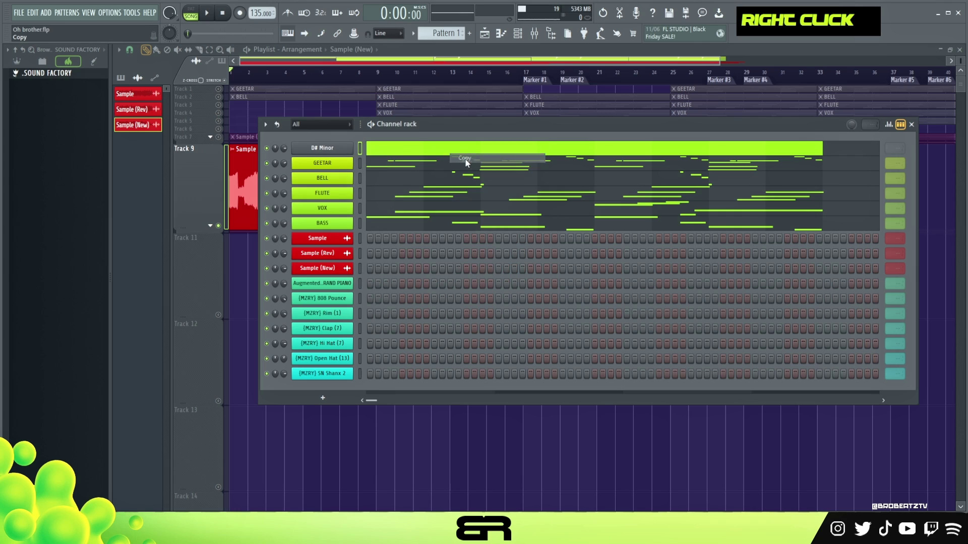
pyautogui.click(468, 33)
pyautogui.press('capslock')
pyautogui.write('PlANO')
pyautogui.press('Return')
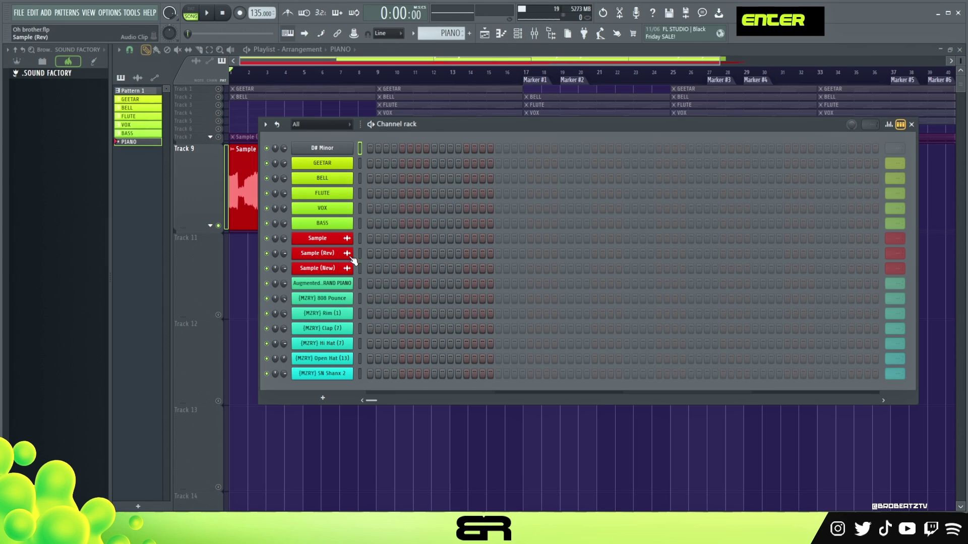
pyautogui.rightClick(322, 148)
pyautogui.click(476, 167)
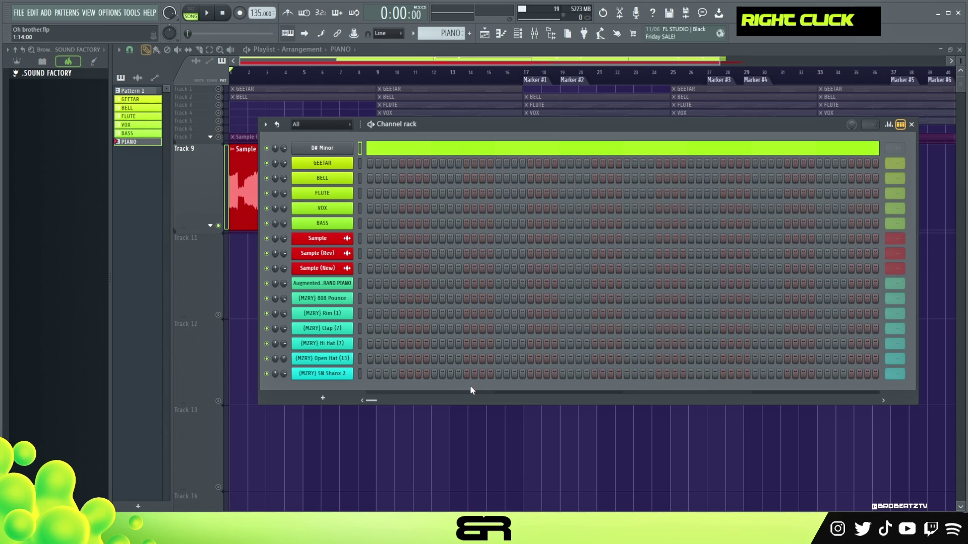
# Step: Place the PIANO pattern at bar 1 of Track 11 in the playlist and unmute that track
pyautogui.rightClick(459, 445)
pyautogui.click(286, 298)
pyautogui.moveTo(346, 291); pyautogui.dragTo(289, 289)
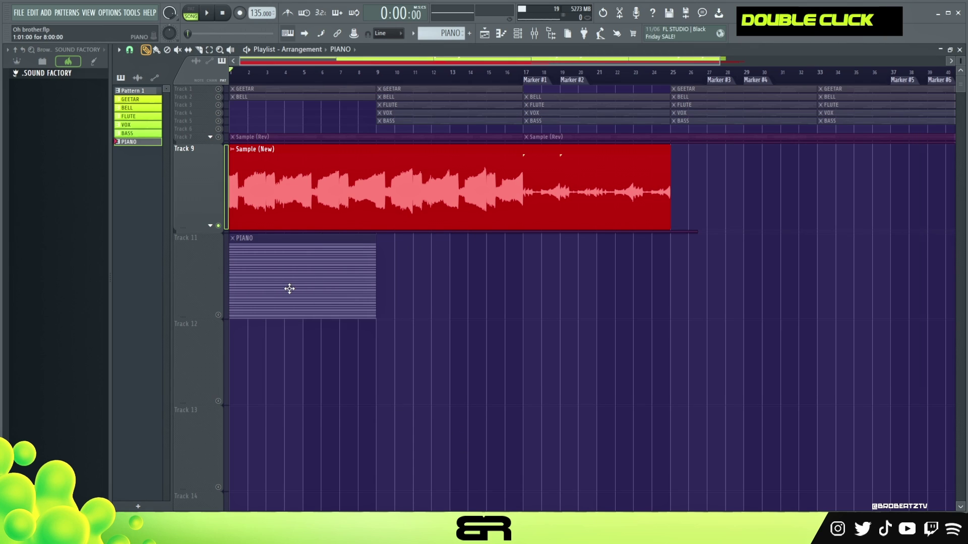
pyautogui.click(218, 315)
# Step: Open the piano roll of the Augmented GRAND PIANO channel in the PIANO pattern
pyautogui.click(518, 35)
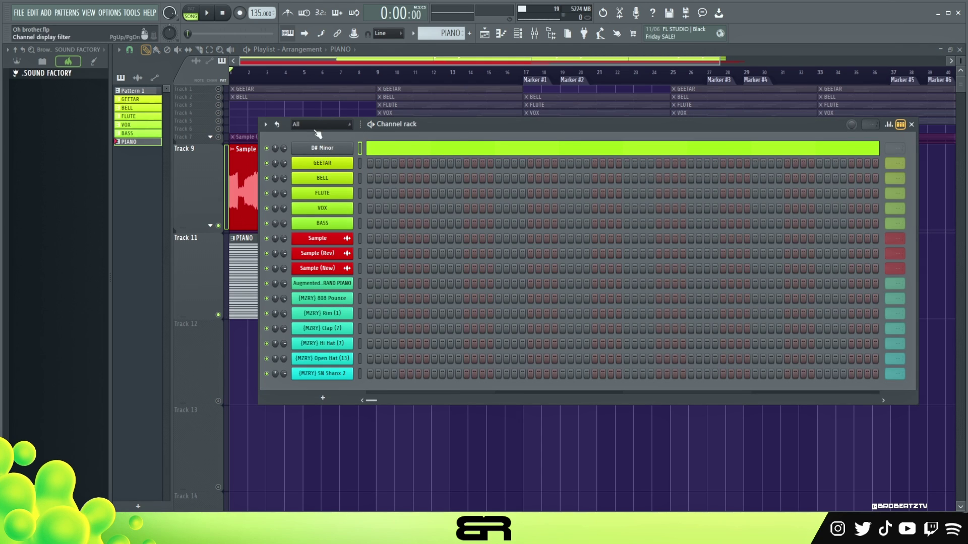
pyautogui.rightClick(344, 289)
pyautogui.click(383, 284)
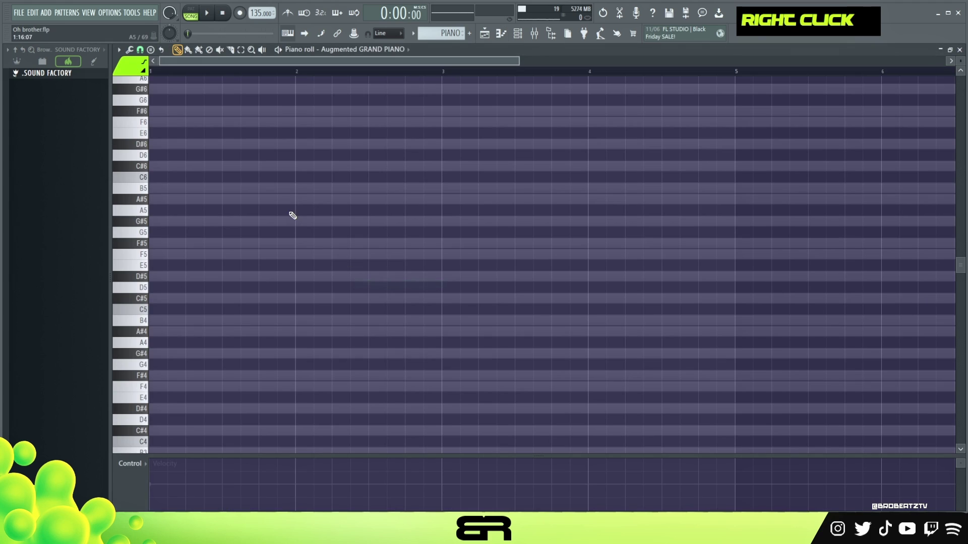
pyautogui.press('space')
pyautogui.press('space')
# Step: Enter a D#5, F#5 and A#5 chord at the start of bar 1 and audition it
pyautogui.moveTo(206, 276); pyautogui.dragTo(166, 276)
pyautogui.click(167, 243)
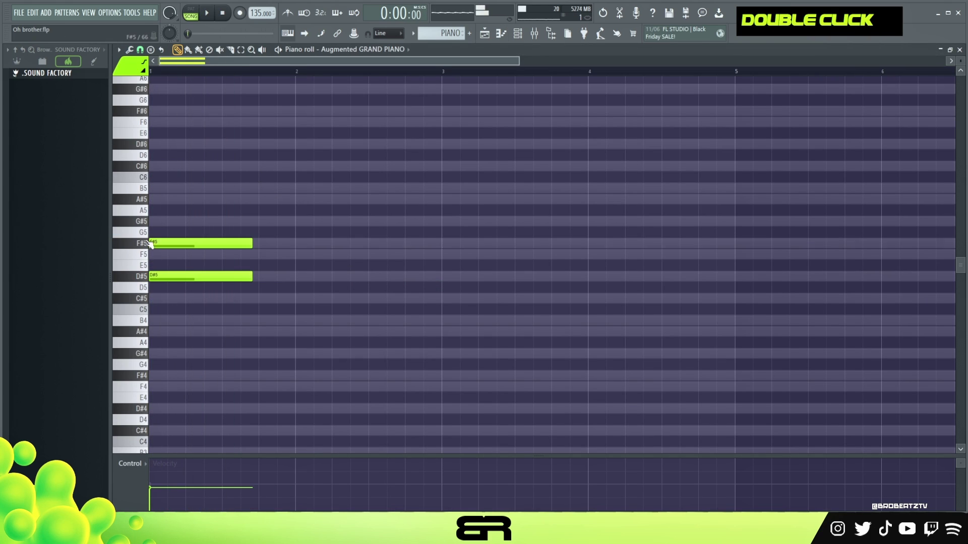
pyautogui.click(166, 199)
pyautogui.press('space')
pyautogui.press('space')
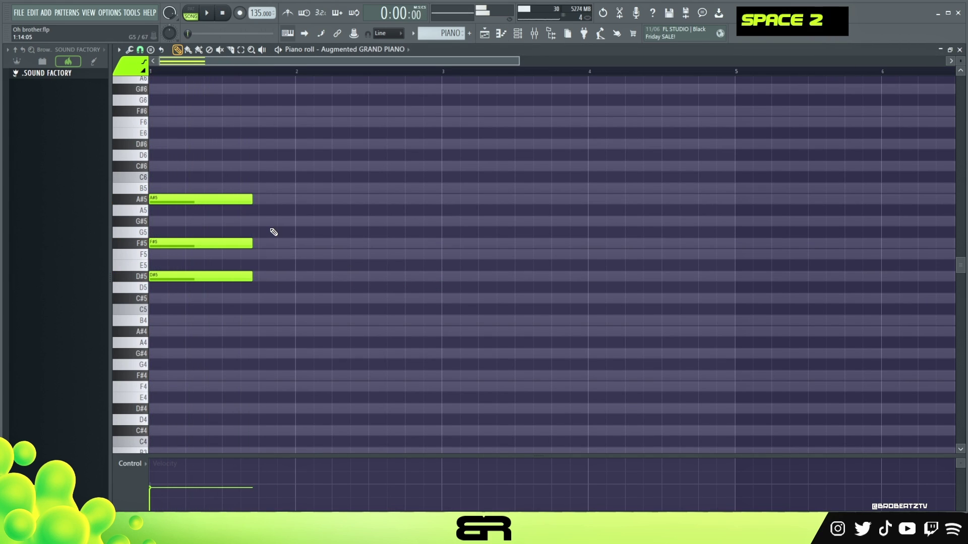
# Step: Raise the velocity of all three chord notes
pyautogui.keyDown('ctrl'); pyautogui.click(272, 229); pyautogui.keyUp('ctrl')
pyautogui.scroll(6, 314, 249)
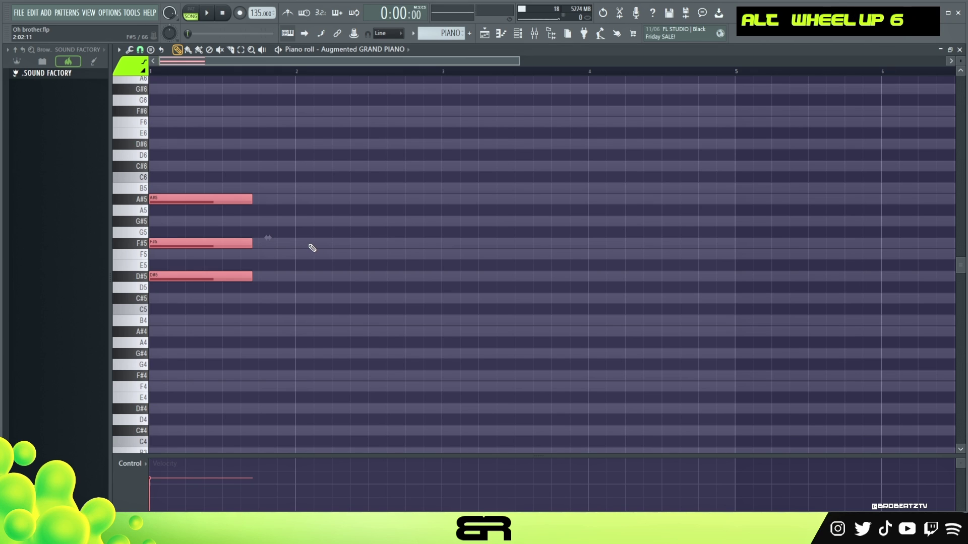
pyautogui.rightClick(277, 172)
pyautogui.moveTo(276, 173); pyautogui.dragTo(179, 299)
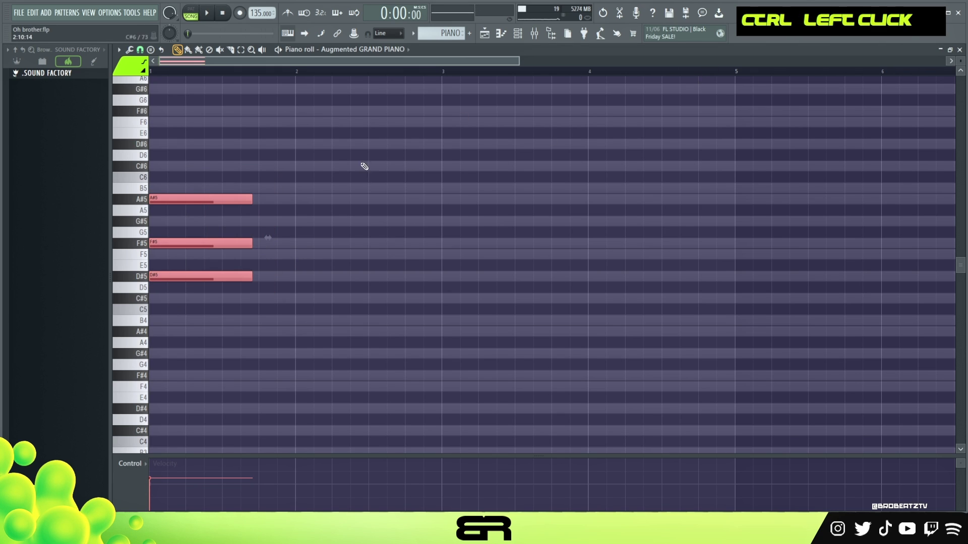
pyautogui.scroll(1, 303, 221)
# Step: Select only the A#5 note and drop it an octave to A#4
pyautogui.rightClick(310, 262)
pyautogui.keyDown('ctrl'); pyautogui.click(229, 233); pyautogui.keyUp('ctrl')
pyautogui.scroll(-1, 228, 235)
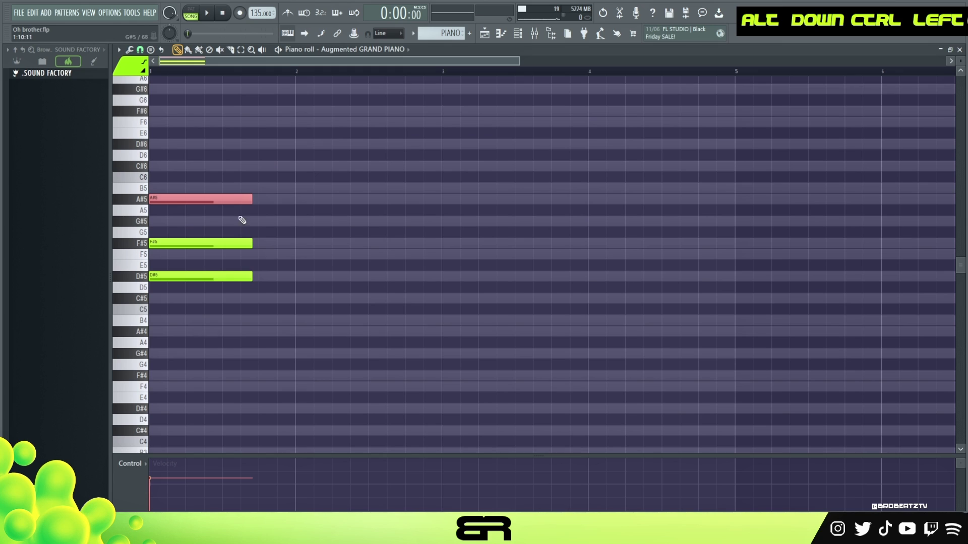
pyautogui.rightClick(377, 176)
pyautogui.keyDown('ctrl'); pyautogui.click(226, 204); pyautogui.keyUp('ctrl')
pyautogui.scroll(-1, 291, 199)
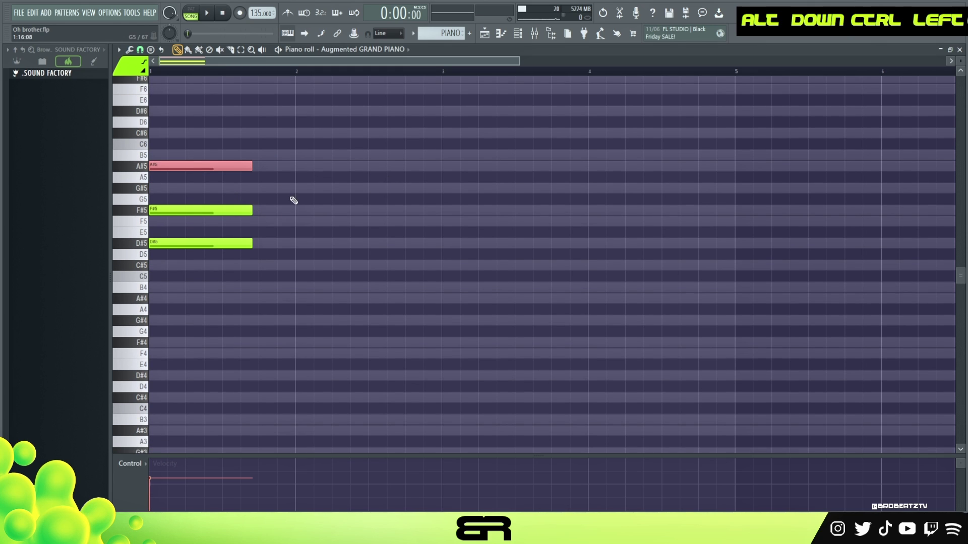
pyautogui.rightClick(294, 199)
pyautogui.moveTo(289, 151); pyautogui.dragTo(204, 194)
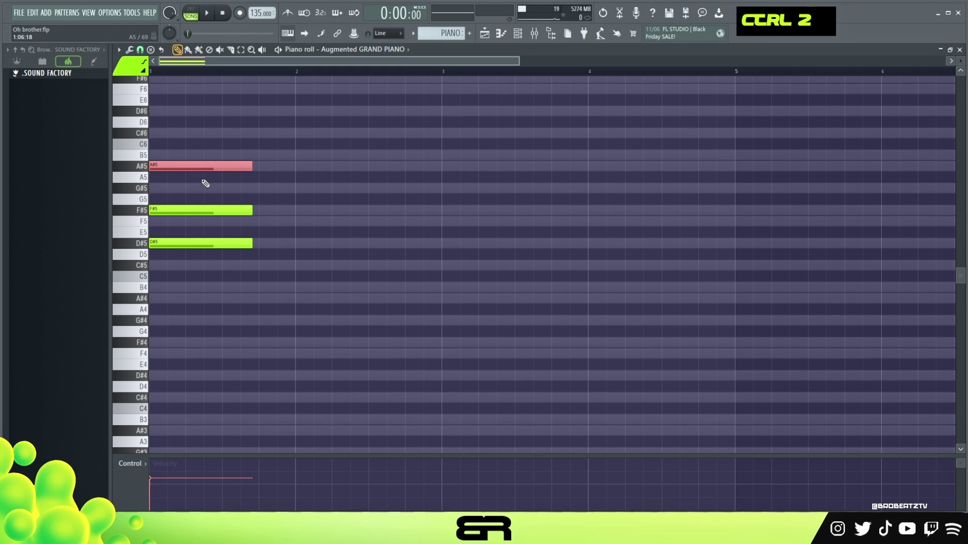
pyautogui.hotkey('ctrl', 'Down')
pyautogui.rightClick(232, 181)
pyautogui.scroll(2, 226, 194)
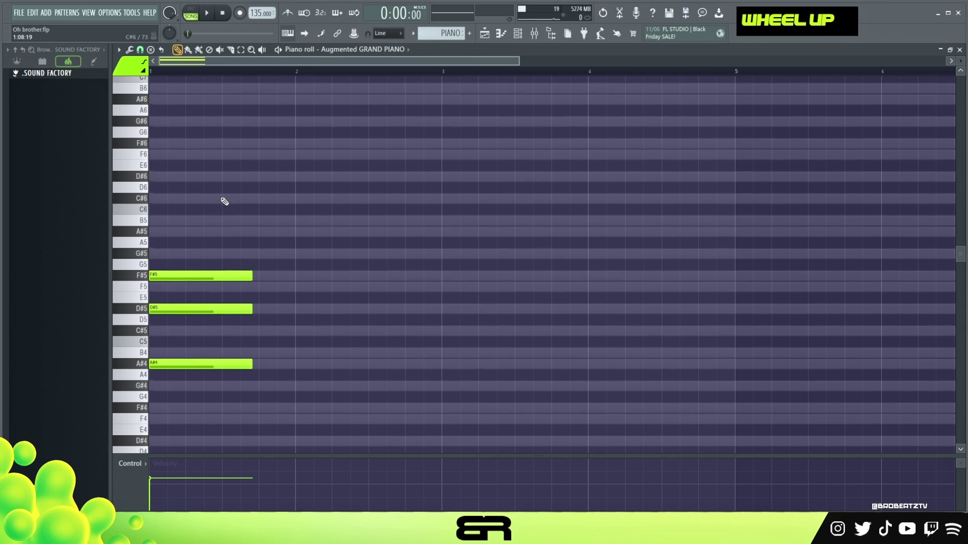
# Step: Spread the chord into a melody by moving A#4 to 1:07 and F#5 to 2:05
pyautogui.keyDown('ctrl'); pyautogui.click(168, 364); pyautogui.keyUp('ctrl')
pyautogui.moveTo(168, 365); pyautogui.dragTo(231, 372)
pyautogui.rightClick(232, 348)
pyautogui.keyDown('ctrl'); pyautogui.keyDown('shift'); pyautogui.click(170, 308); pyautogui.keyUp('shift'); pyautogui.keyUp('ctrl')
pyautogui.keyDown('ctrl'); pyautogui.keyDown('shift'); pyautogui.click(254, 365); pyautogui.keyUp('shift'); pyautogui.keyUp('ctrl')
pyautogui.rightClick(311, 338)
pyautogui.moveTo(170, 273); pyautogui.dragTo(359, 278)
# Step: Duplicate the A#4 note and raise the copy two octaves to A#6
pyautogui.moveTo(235, 337); pyautogui.dragTo(240, 371)
pyautogui.moveTo(236, 367)
pyautogui.mouseDown()
pyautogui.moveTo(217, 369)
pyautogui.moveTo(230, 366)
pyautogui.mouseUp()
pyautogui.hotkey('ctrl', 'Up')
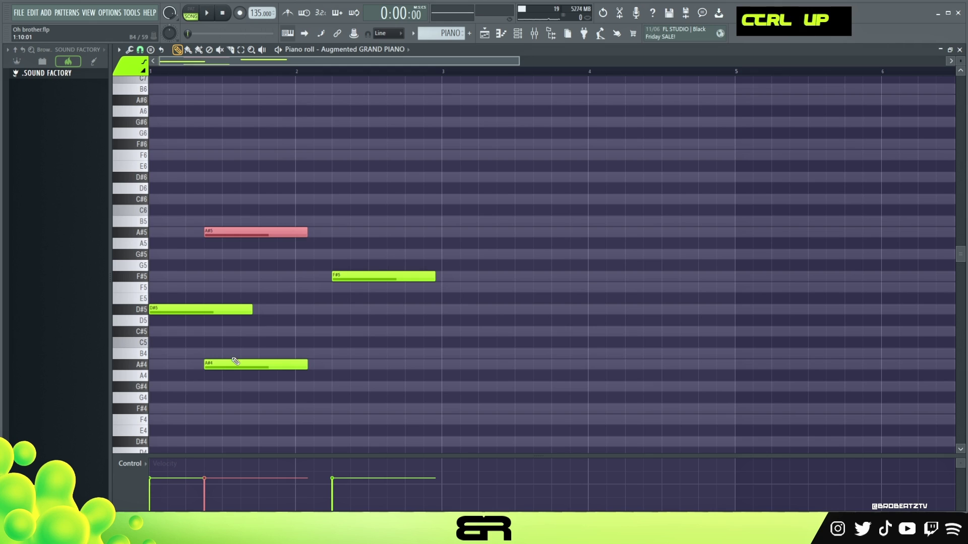
pyautogui.hotkey('ctrl', 'Up')
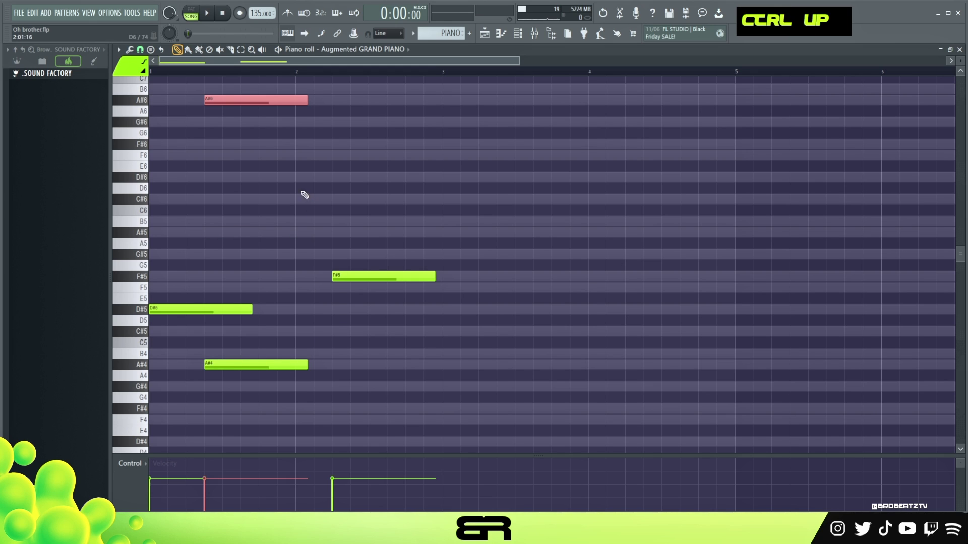
pyautogui.scroll(3, 222, 135)
# Step: Move the A#6 note to 1:11 and play the melody to check its timing
pyautogui.press('space')
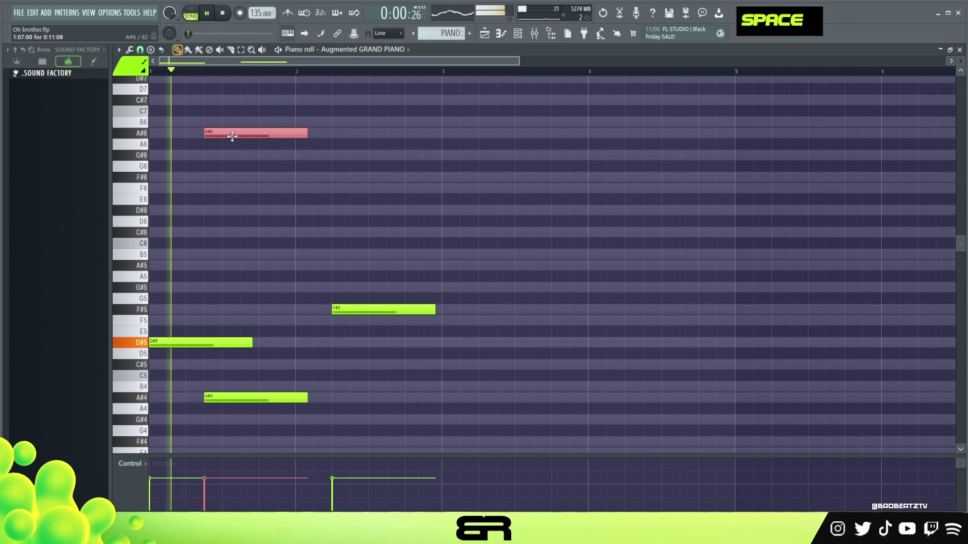
pyautogui.press('space')
pyautogui.moveTo(226, 134); pyautogui.dragTo(263, 136)
pyautogui.press('space')
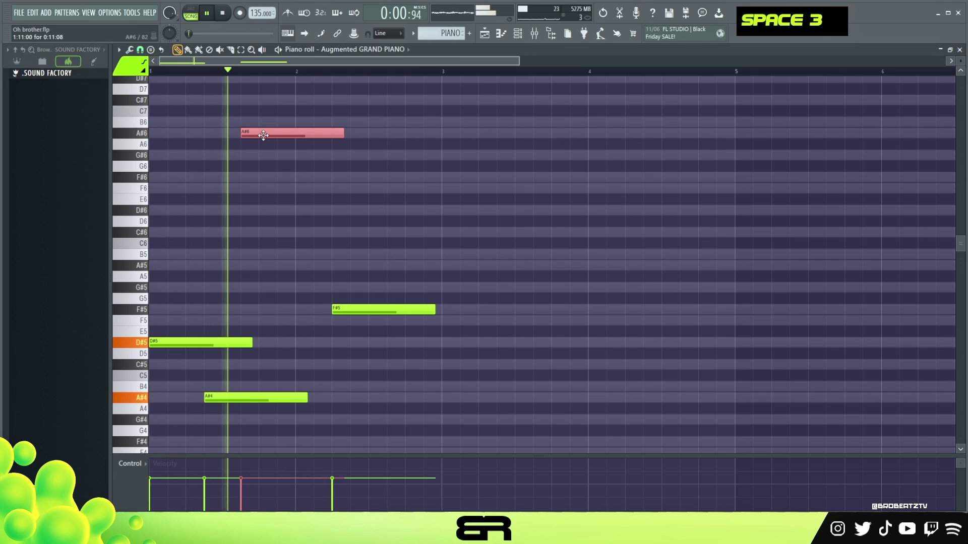
pyautogui.press('space')
# Step: Copy the F#5 note back to 1:09 and raise the copy an octave to F#6
pyautogui.keyDown('ctrl'); pyautogui.click(365, 314); pyautogui.keyUp('ctrl')
pyautogui.moveTo(365, 314); pyautogui.dragTo(255, 311)
pyautogui.hotkey('ctrl', 'Up')
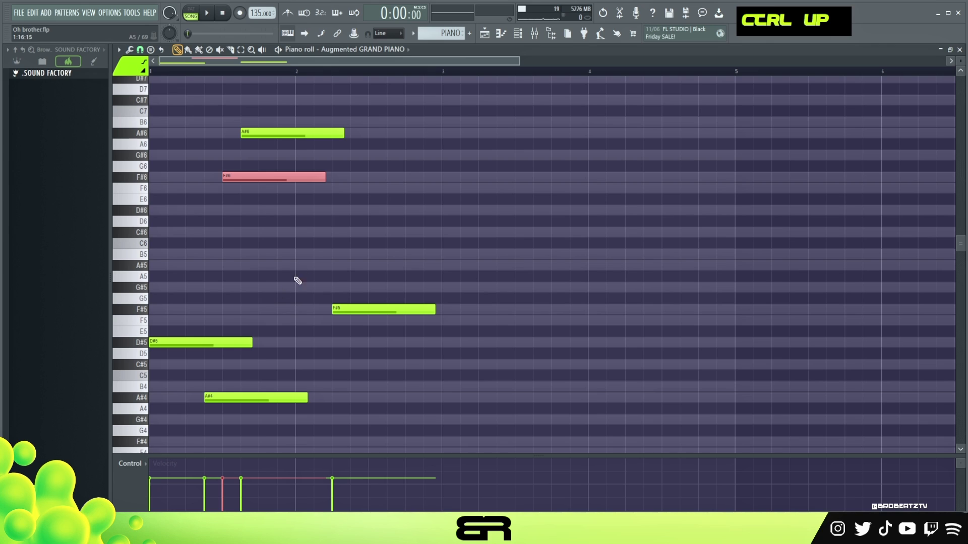
# Step: Shorten the F#6 note to end at 1:11, with a tiny F6 grace note leading into it at 1:09
pyautogui.moveTo(325, 177); pyautogui.dragTo(233, 177)
pyautogui.press('space')
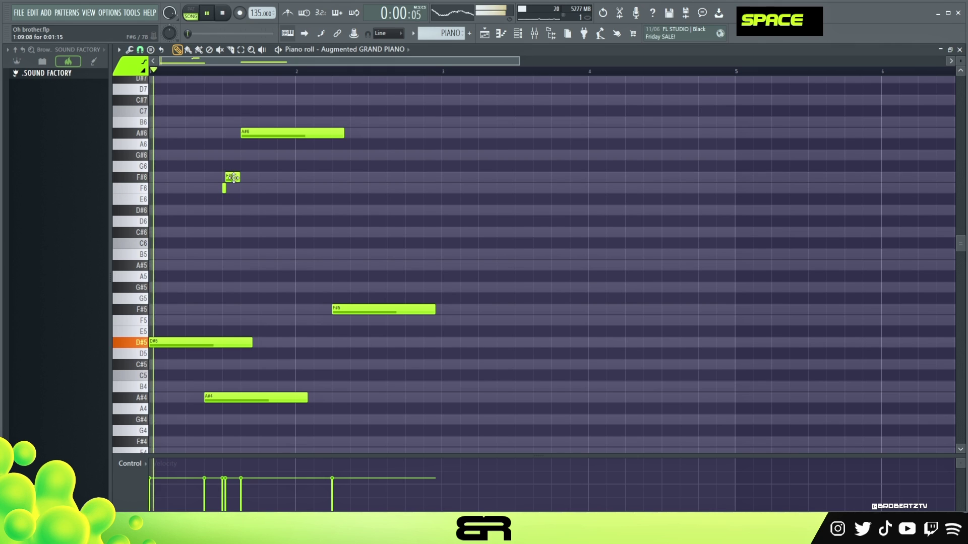
pyautogui.press('space')
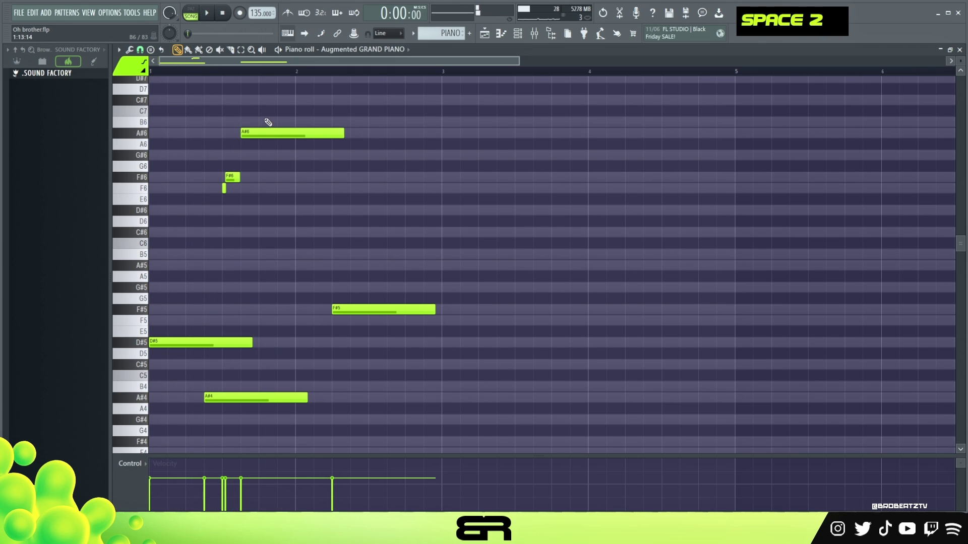
# Step: Copy the A#6 note to 1:13, lower the copy an octave to A#5 and audition it
pyautogui.press('space')
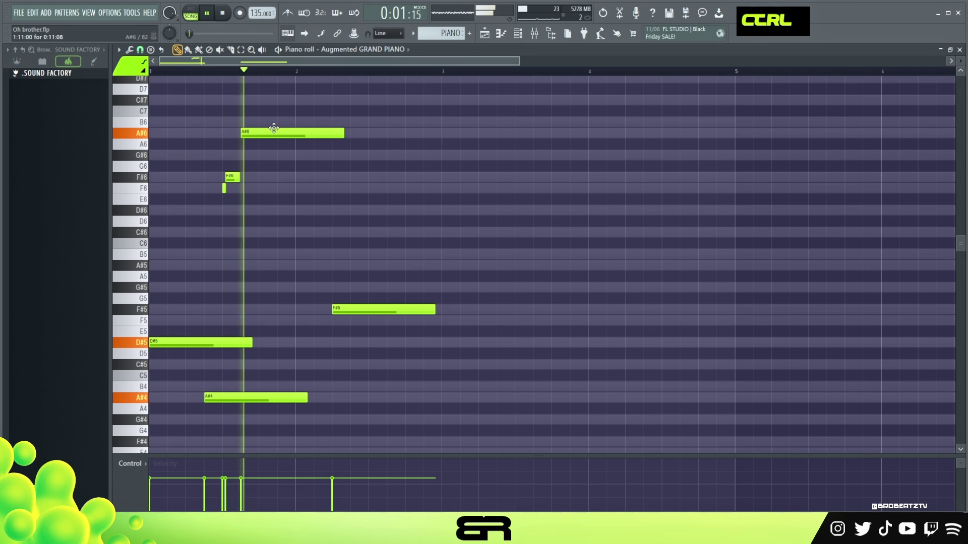
pyautogui.keyDown('ctrl'); pyautogui.click(272, 133); pyautogui.keyUp('ctrl')
pyautogui.moveTo(272, 133); pyautogui.dragTo(280, 131)
pyautogui.press('space')
pyautogui.hotkey('ctrl', 'Down')
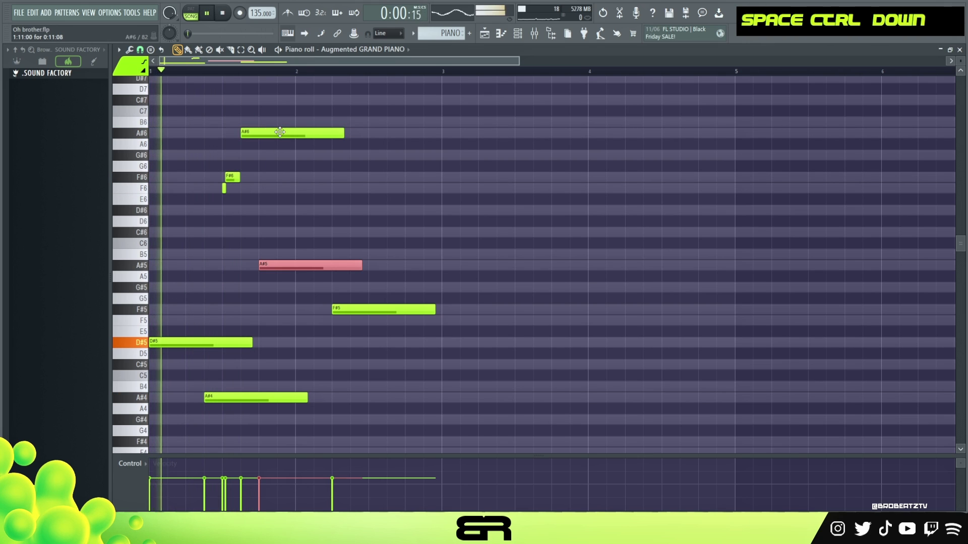
pyautogui.press('space')
pyautogui.press('space')
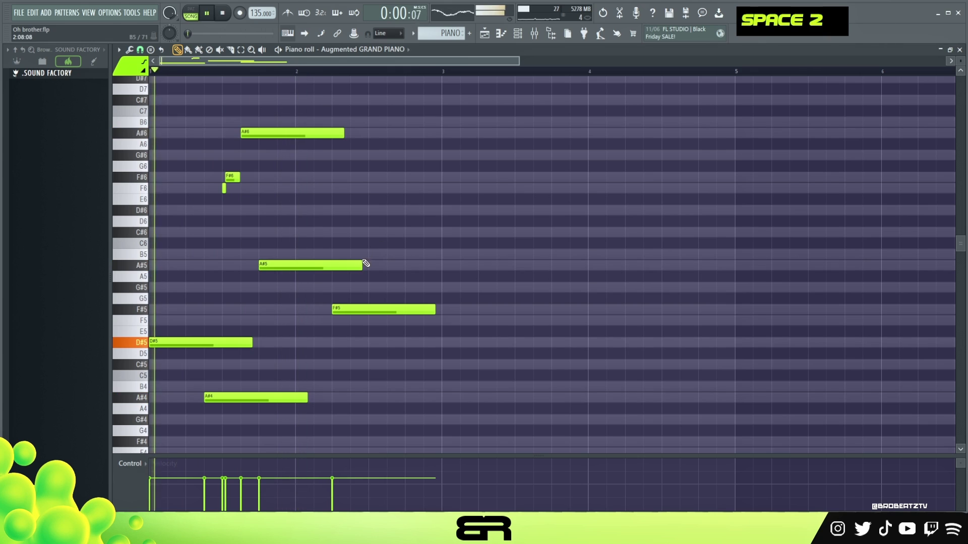
# Step: Shorten the A#5 and A#6 notes to under three steps each and play the melody
pyautogui.moveTo(361, 265); pyautogui.dragTo(282, 277)
pyautogui.press('space')
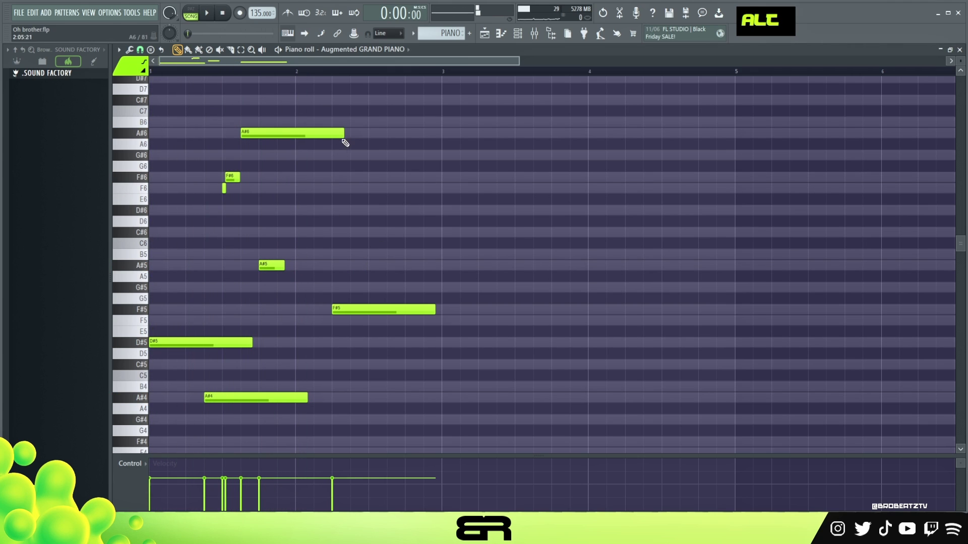
pyautogui.moveTo(343, 135); pyautogui.dragTo(262, 134)
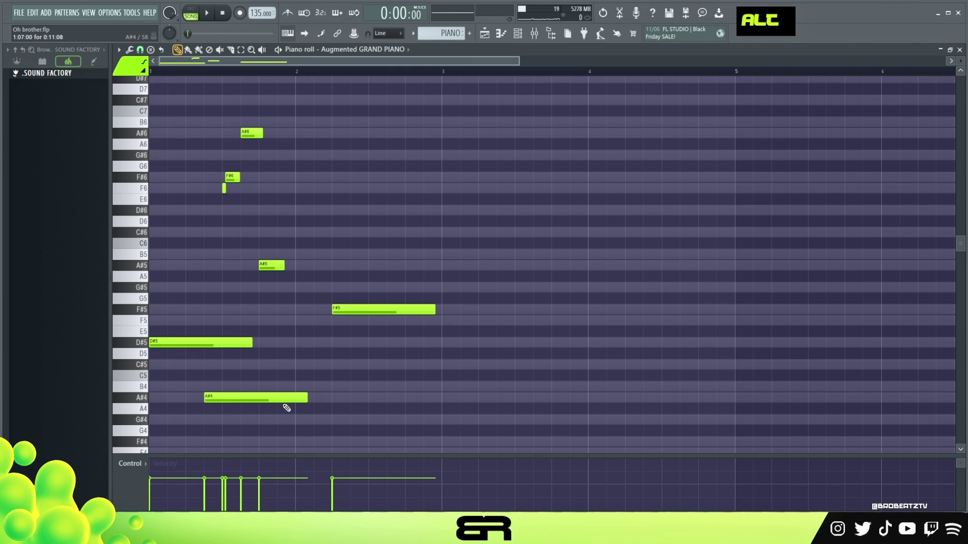
pyautogui.press('space')
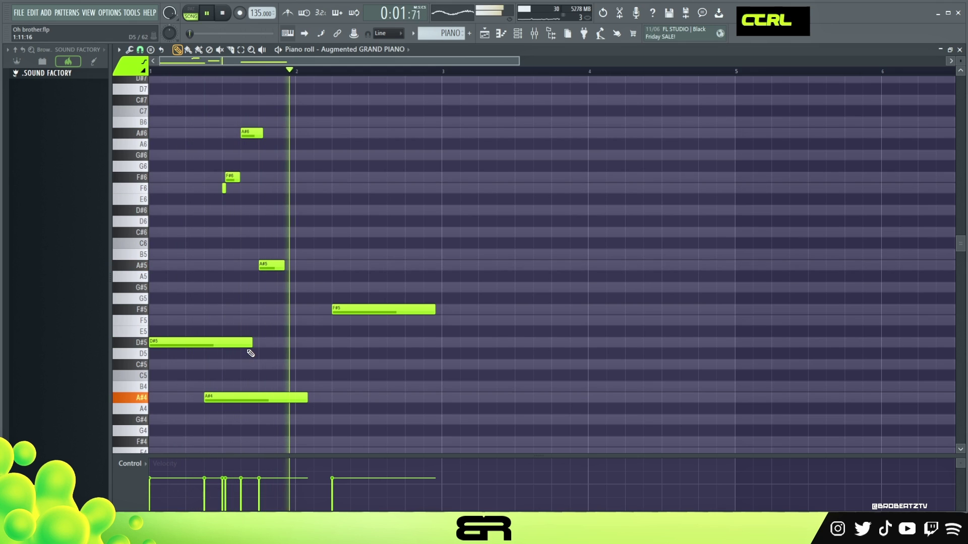
pyautogui.press('space')
# Step: Select all notes and raise their velocity slightly
pyautogui.hotkey('ctrl', 'a')
pyautogui.keyDown('alt'); pyautogui.scroll(2, 313, 283); pyautogui.keyUp('alt')
pyautogui.press('space')
pyautogui.press('space')
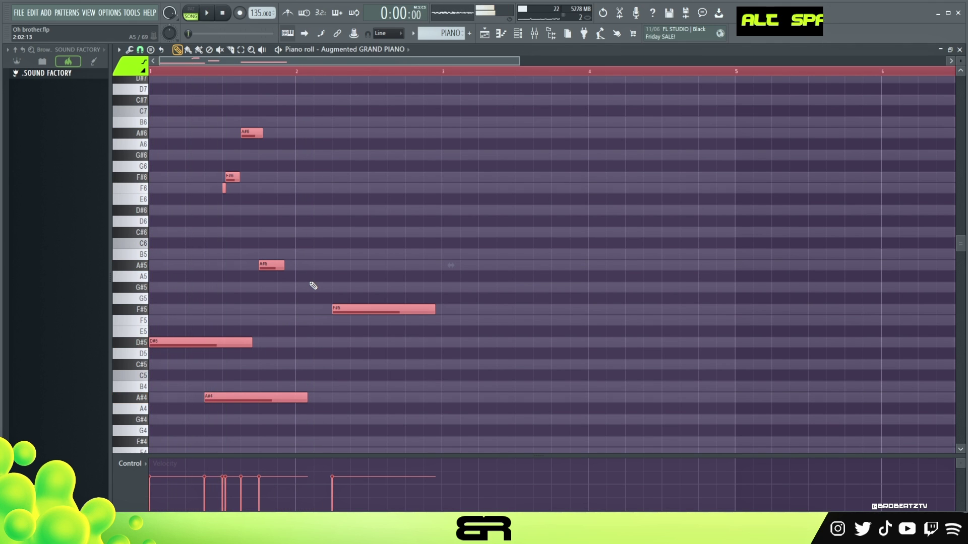
# Step: Transpose the whole melody up one octave and listen to it
pyautogui.hotkey('ctrl', 'Up')
pyautogui.scroll(4, 311, 281)
pyautogui.rightClick(344, 227)
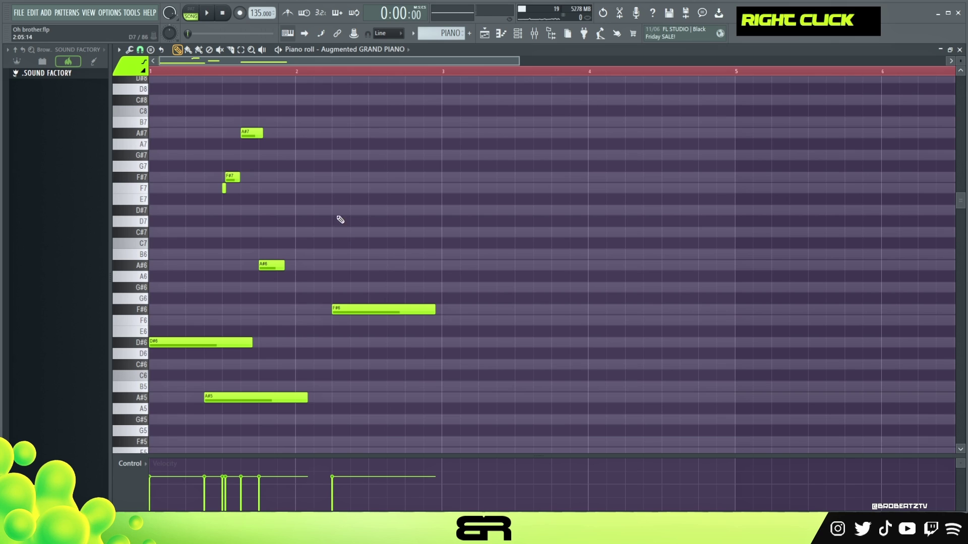
pyautogui.press('space')
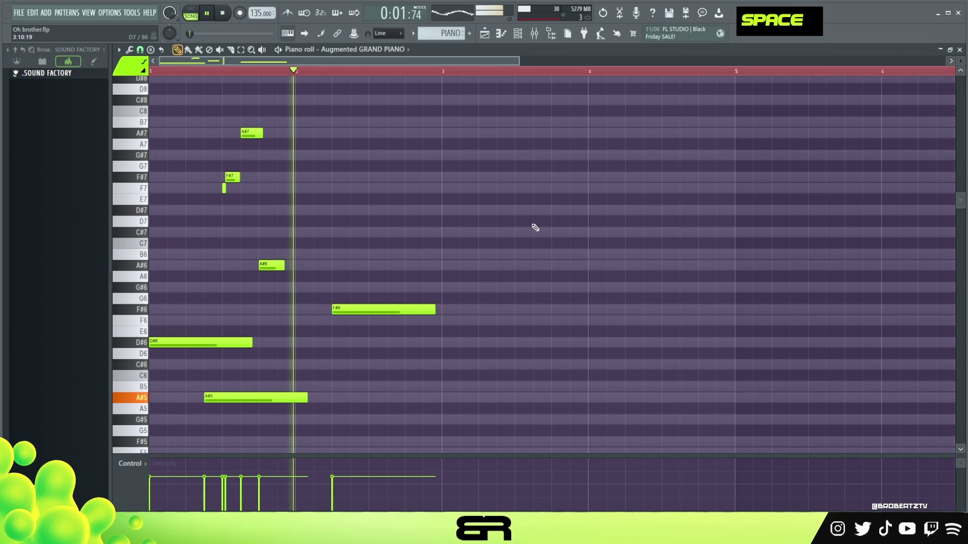
pyautogui.press('space')
# Step: Increase the velocity of the entire transposed melody a bit further
pyautogui.hotkey('ctrl', 'a')
pyautogui.keyDown('alt'); pyautogui.scroll(3, 425, 222); pyautogui.keyUp('alt')
pyautogui.rightClick(424, 231)
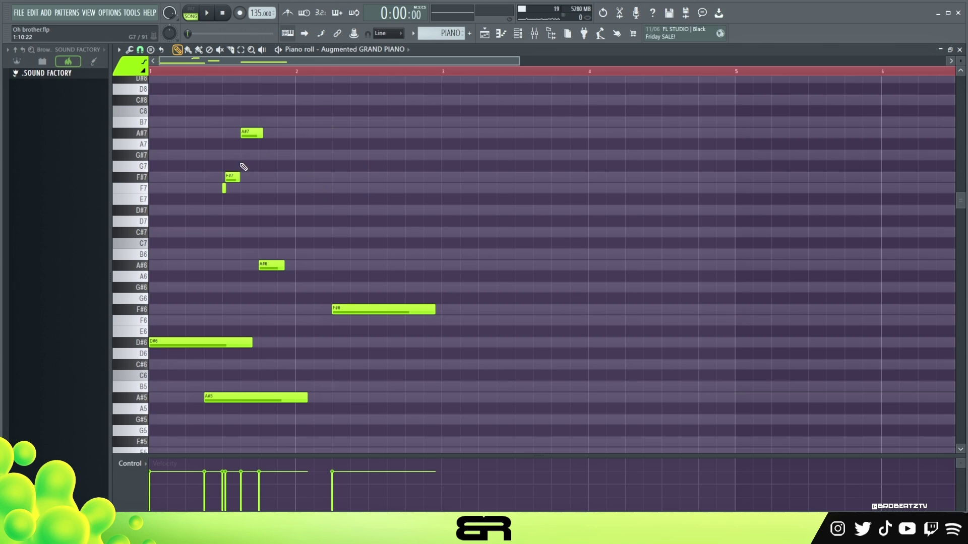
# Step: Adjust the Augmented GRAND PIANO channel's volume to 76% and play the melody
pyautogui.click(518, 34)
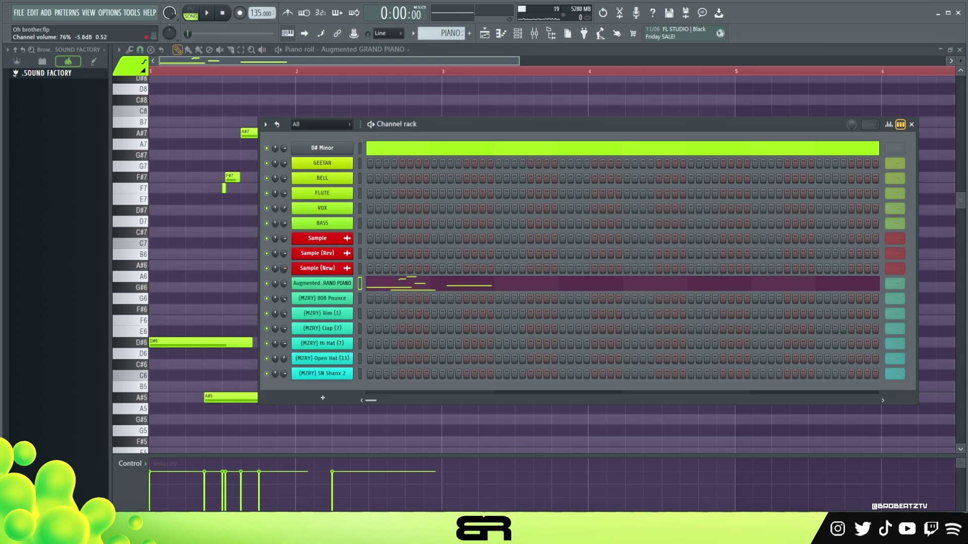
pyautogui.press('space')
pyautogui.rightClick(239, 257)
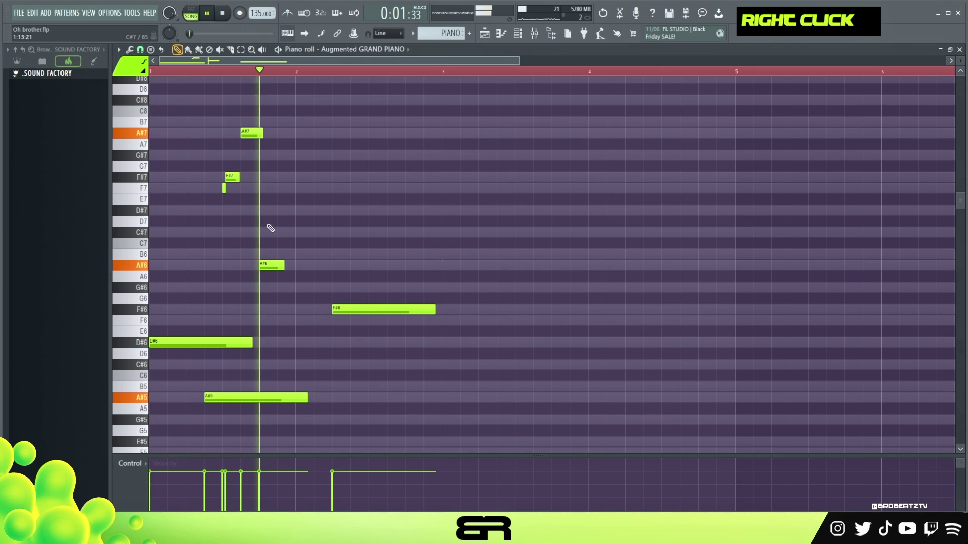
pyautogui.press('space')
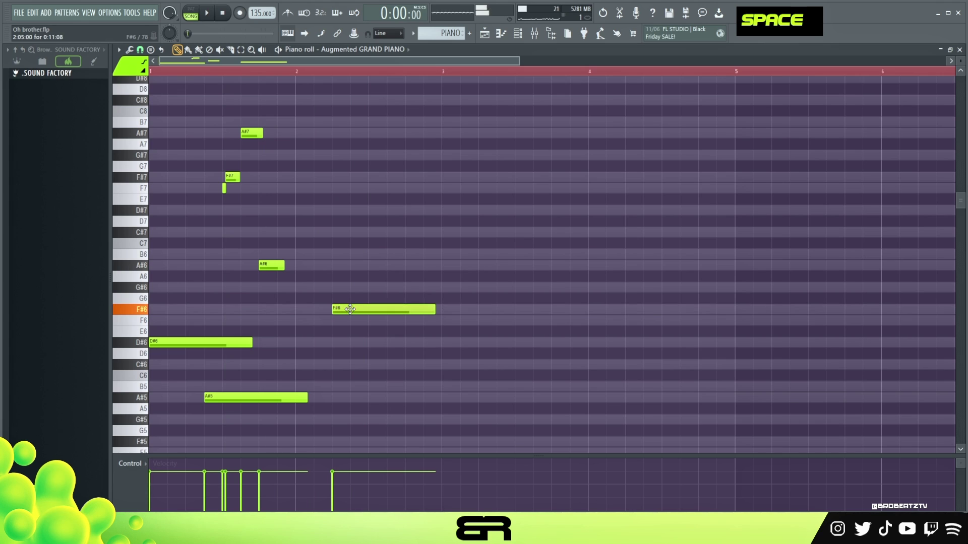
# Step: Place a G#6 note at 2:05, shift F#6 to 2:07 and add an F6 note at 2:13
pyautogui.click(332, 288)
pyautogui.moveTo(338, 310); pyautogui.dragTo(357, 309)
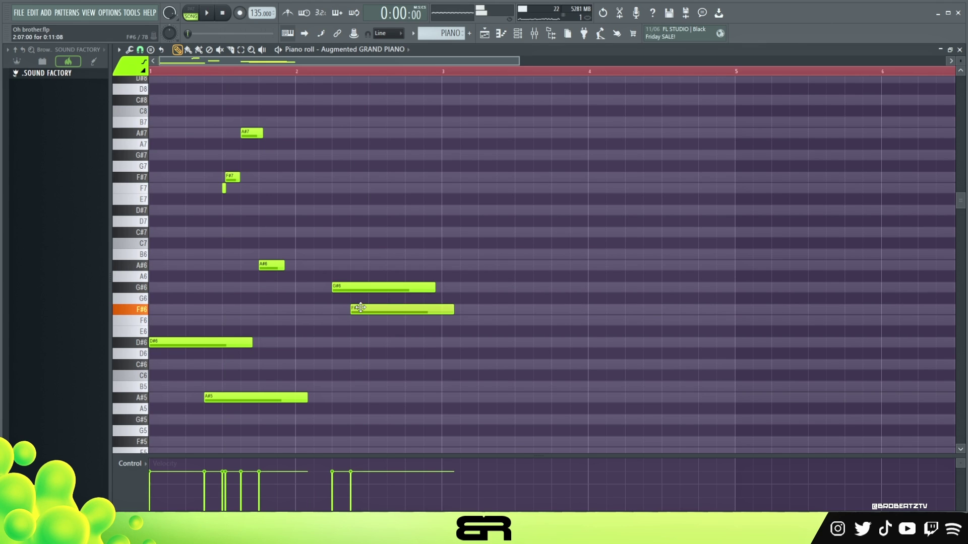
pyautogui.click(410, 321)
# Step: Shorten the F6 note in bar 2 to end just after bar 3 starts, checking by playback
pyautogui.press('space')
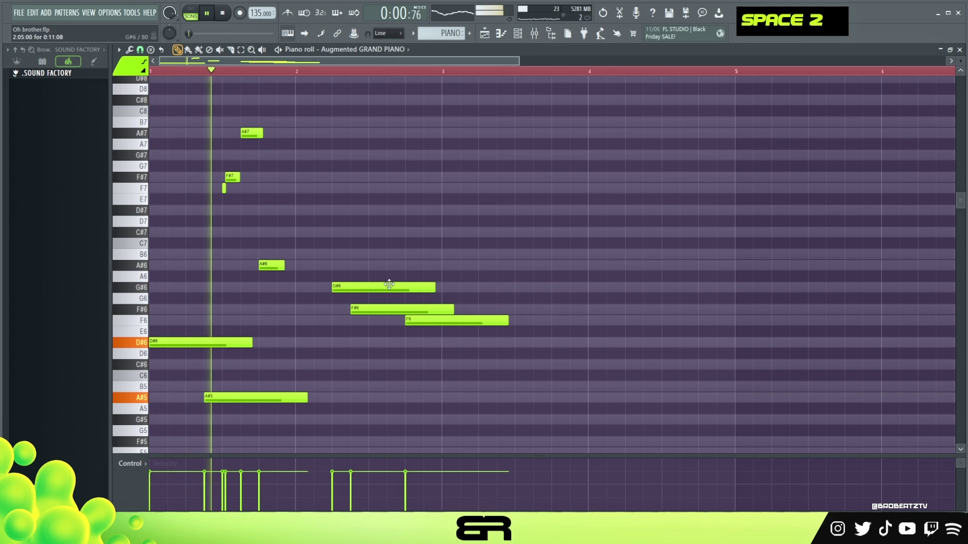
pyautogui.moveTo(507, 321); pyautogui.dragTo(449, 321)
pyautogui.press('space')
# Step: Copy the F7, F#7, A#7 and A#6 run from bar 1 to the same place in bar 3
pyautogui.moveTo(208, 128); pyautogui.dragTo(567, 273)
pyautogui.rightClick(560, 288)
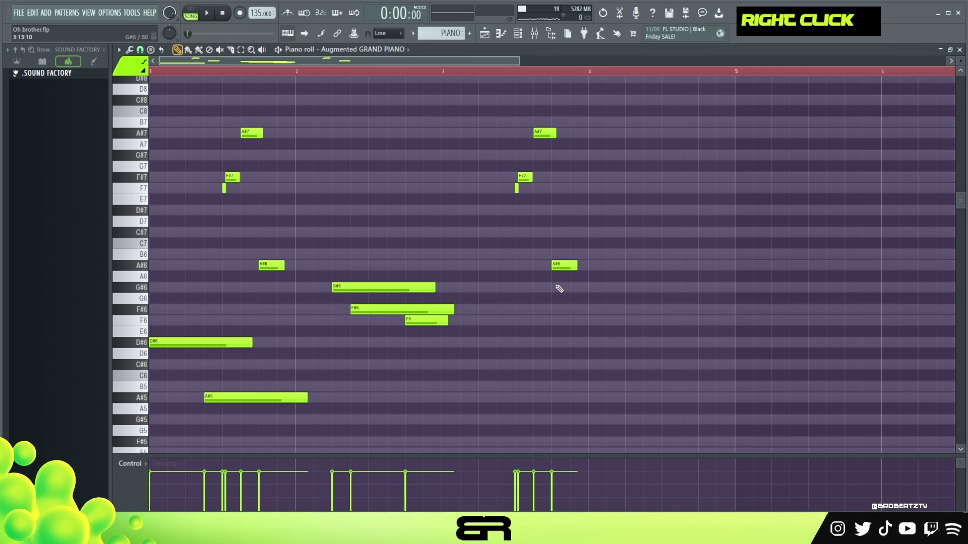
# Step: Copy the F#6 note from bar 2 to 3:15 and shorten it to under two steps
pyautogui.keyDown('ctrl'); pyautogui.click(378, 309); pyautogui.keyUp('ctrl')
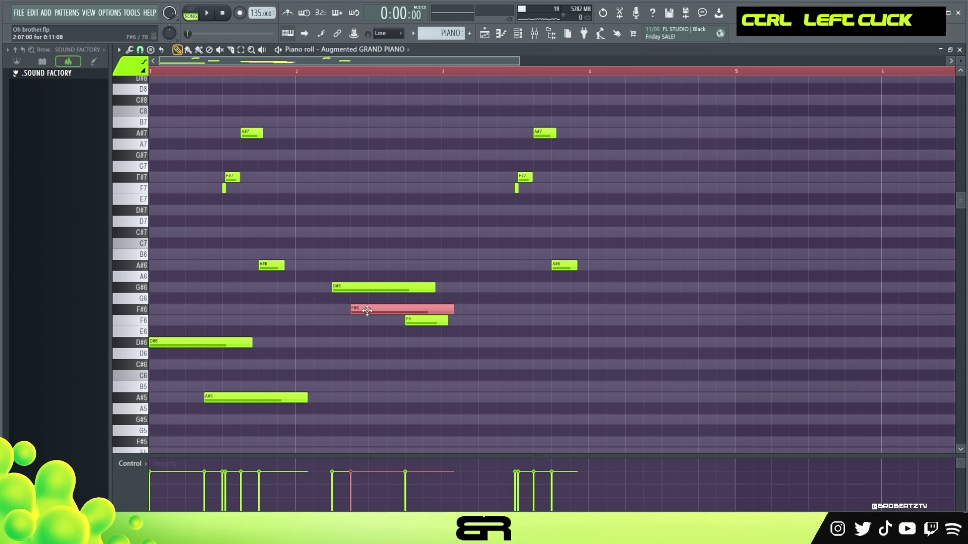
pyautogui.keyDown('shift'); pyautogui.moveTo(378, 310); pyautogui.dragTo(583, 322); pyautogui.keyUp('shift')
pyautogui.keyDown('alt'); pyautogui.moveTo(668, 312); pyautogui.dragTo(587, 324); pyautogui.keyUp('alt')
# Step: Copy the F7 and F#7 grace pair to 4:03 an octave lower, followed by a G#6 note at 4:05
pyautogui.keyDown('ctrl'); pyautogui.moveTo(209, 162); pyautogui.dragTo(261, 206); pyautogui.keyUp('ctrl')
pyautogui.keyDown('shift'); pyautogui.moveTo(231, 177); pyautogui.dragTo(698, 287); pyautogui.keyUp('shift')
pyautogui.rightClick(624, 325)
# Step: Add short descending F#6, F6 and D#6 notes at 4:09, 4:11 and 4:13
pyautogui.keyDown('ctrl'); pyautogui.moveTo(630, 294); pyautogui.dragTo(667, 311); pyautogui.keyUp('ctrl')
pyautogui.rightClick(672, 327)
pyautogui.rightClick(663, 321)
pyautogui.keyDown('alt'); pyautogui.click(680, 323); pyautogui.keyUp('alt')
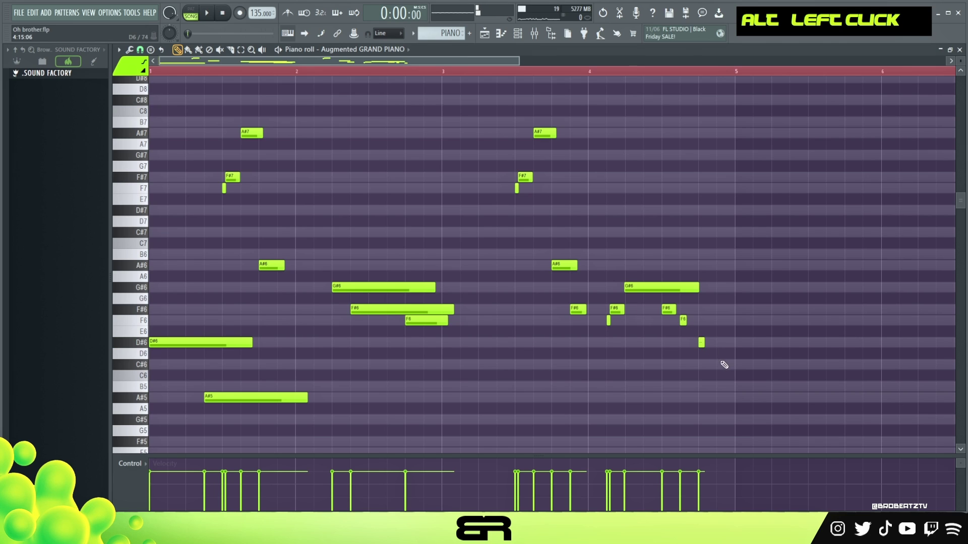
# Step: Add a very short C#6 note at 4:15 and a long D#6 note of about 11.5 steps at the start of bar 5
pyautogui.click(720, 364)
pyautogui.click(738, 343)
pyautogui.rightClick(738, 346)
pyautogui.click(738, 345)
pyautogui.keyDown('alt'); pyautogui.moveTo(741, 343); pyautogui.dragTo(842, 348); pyautogui.keyUp('alt')
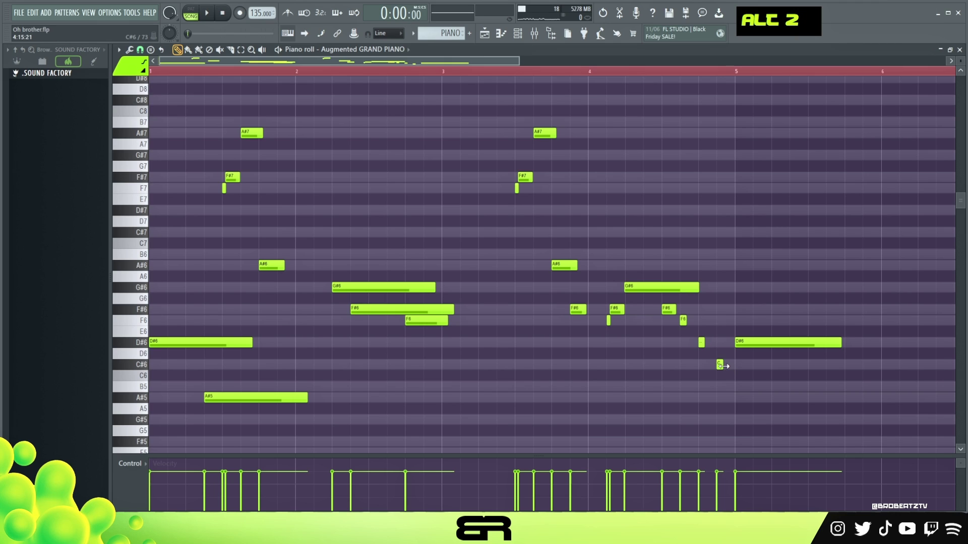
pyautogui.keyDown('alt'); pyautogui.click(720, 364); pyautogui.keyUp('alt')
# Step: Lower the velocities of the F7 grace notes in bars 1 and 3, the F6 grace note in bar 4 and bar 3's A#6
pyautogui.keyDown('ctrl'); pyautogui.click(608, 320); pyautogui.keyUp('ctrl')
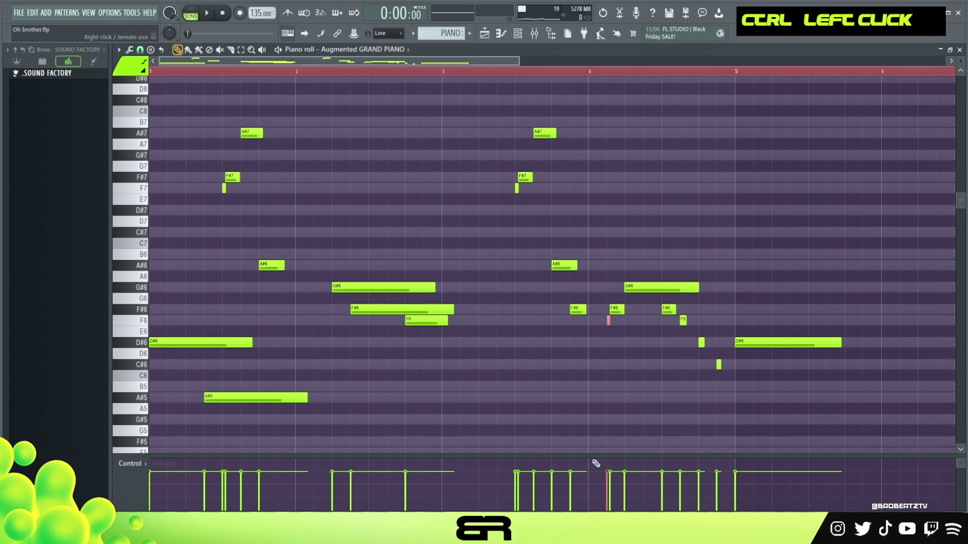
pyautogui.keyDown('ctrl'); pyautogui.moveTo(522, 196); pyautogui.dragTo(511, 187); pyautogui.keyUp('ctrl')
pyautogui.keyDown('ctrl'); pyautogui.keyDown('shift'); pyautogui.moveTo(239, 194); pyautogui.dragTo(210, 177); pyautogui.keyUp('shift'); pyautogui.keyUp('ctrl')
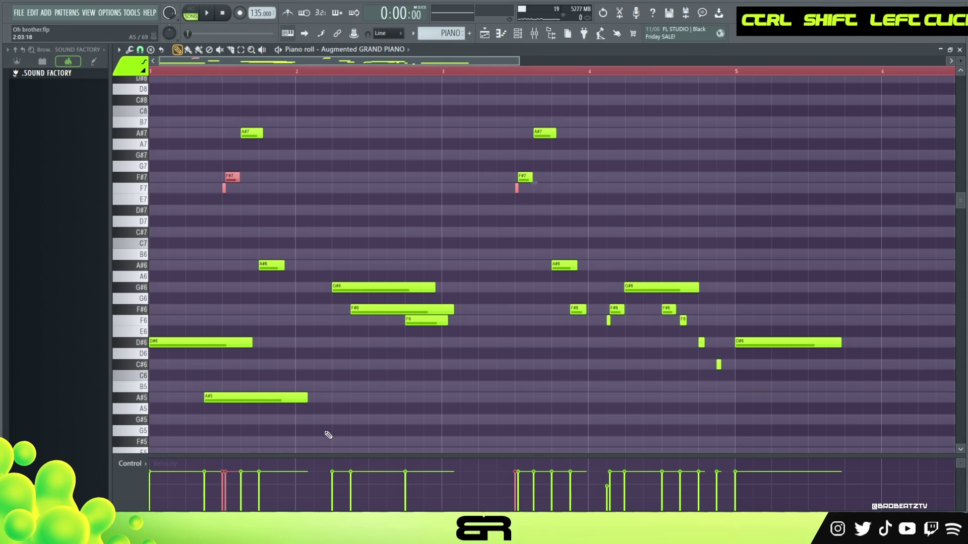
pyautogui.keyDown('ctrl'); pyautogui.click(563, 266); pyautogui.keyUp('ctrl')
pyautogui.rightClick(506, 381)
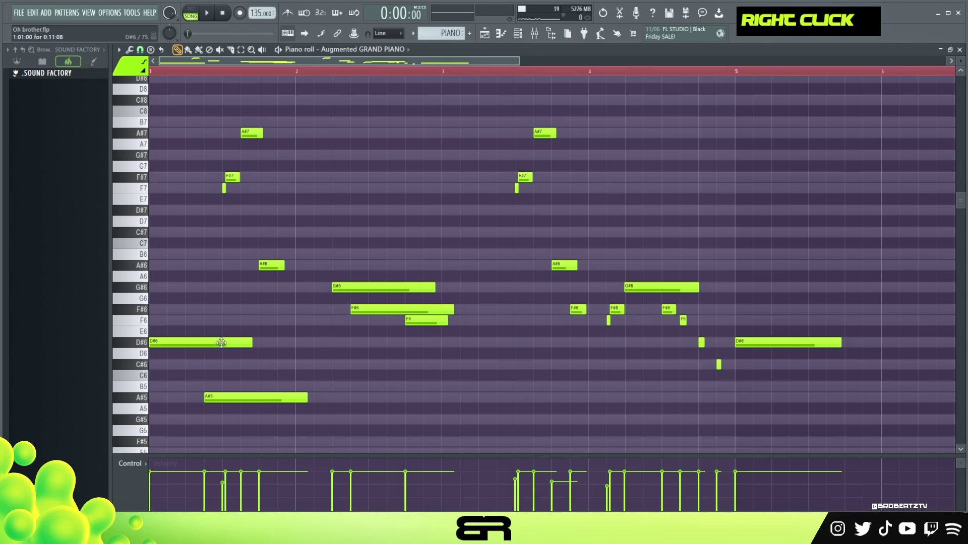
# Step: Slightly lower the velocities of bar 1's A#5 note and bar 2's G#6 and F6 notes
pyautogui.keyDown('ctrl'); pyautogui.click(222, 397); pyautogui.keyUp('ctrl')
pyautogui.rightClick(367, 376)
pyautogui.keyDown('ctrl'); pyautogui.click(367, 309); pyautogui.keyUp('ctrl')
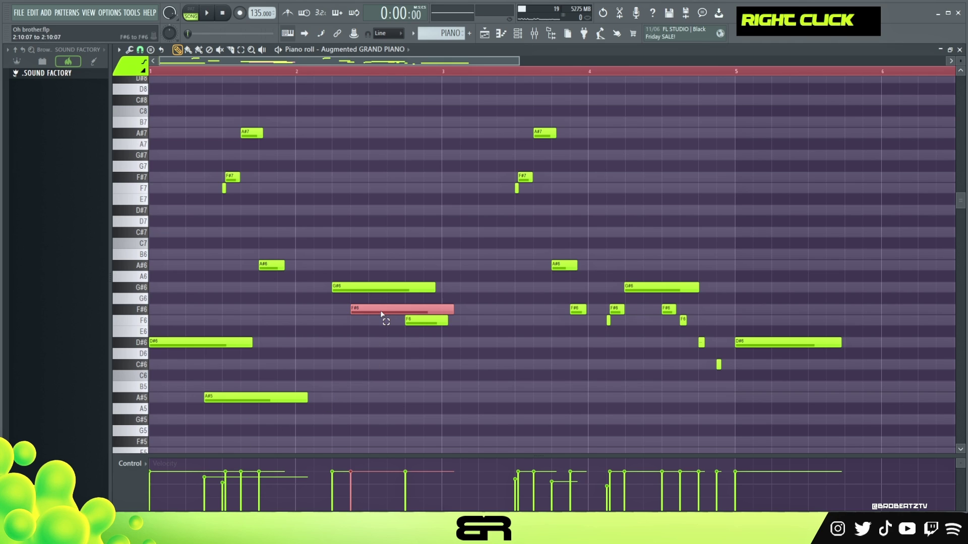
pyautogui.moveTo(363, 272); pyautogui.dragTo(439, 331)
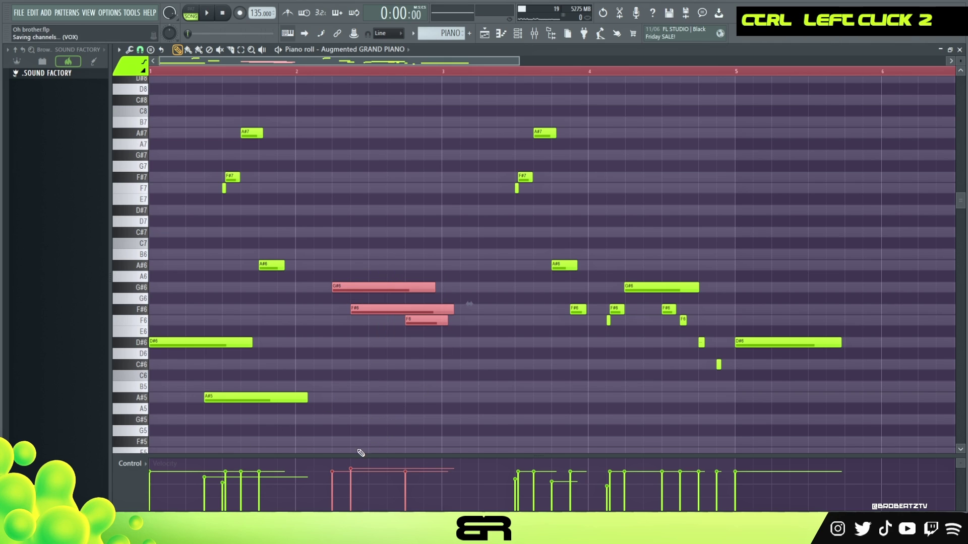
pyautogui.keyDown('alt'); pyautogui.scroll(-3, 422, 346); pyautogui.keyUp('alt')
pyautogui.rightClick(347, 161)
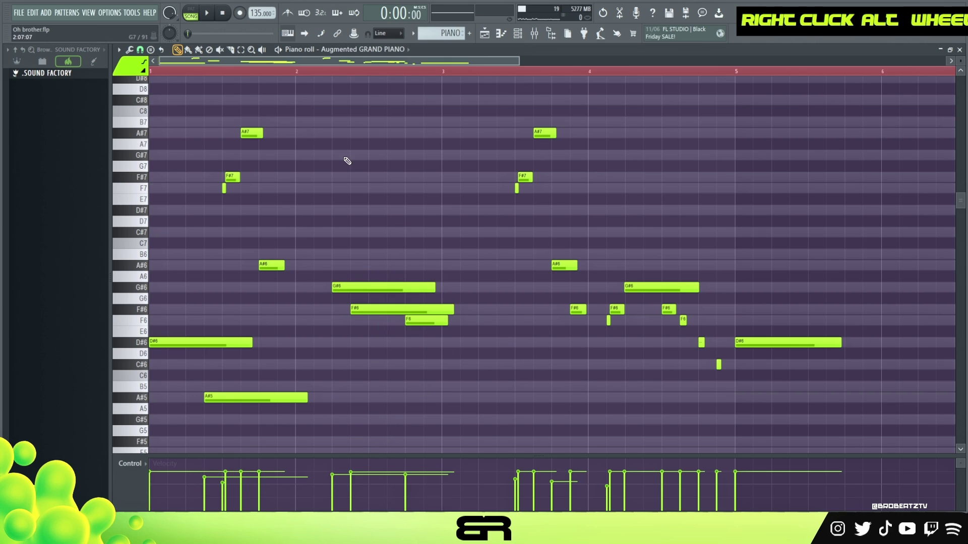
# Step: Play back the melody from bar 1 and replay bars 3 and 4 to check the phrasing
pyautogui.doubleClick(239, 73)
pyautogui.press('space')
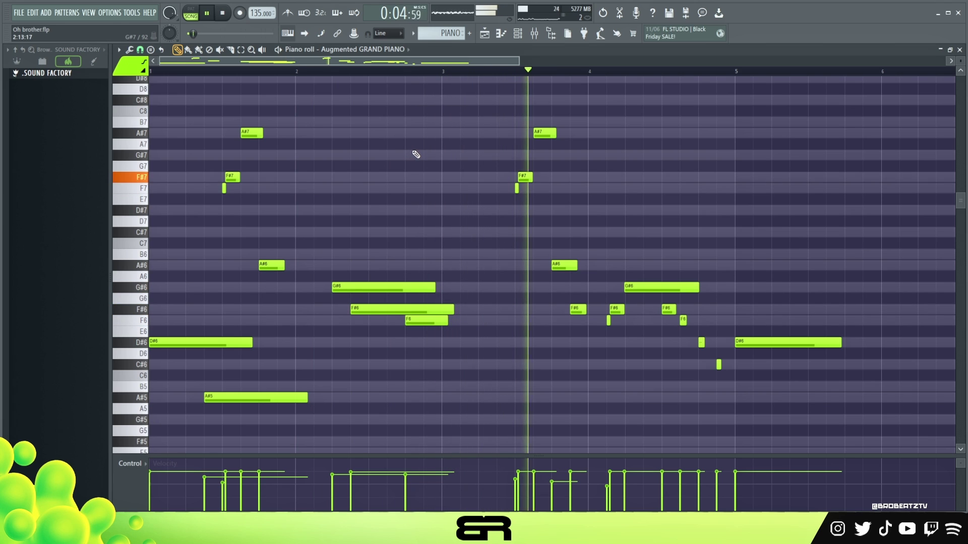
pyautogui.press('space')
pyautogui.press('space')
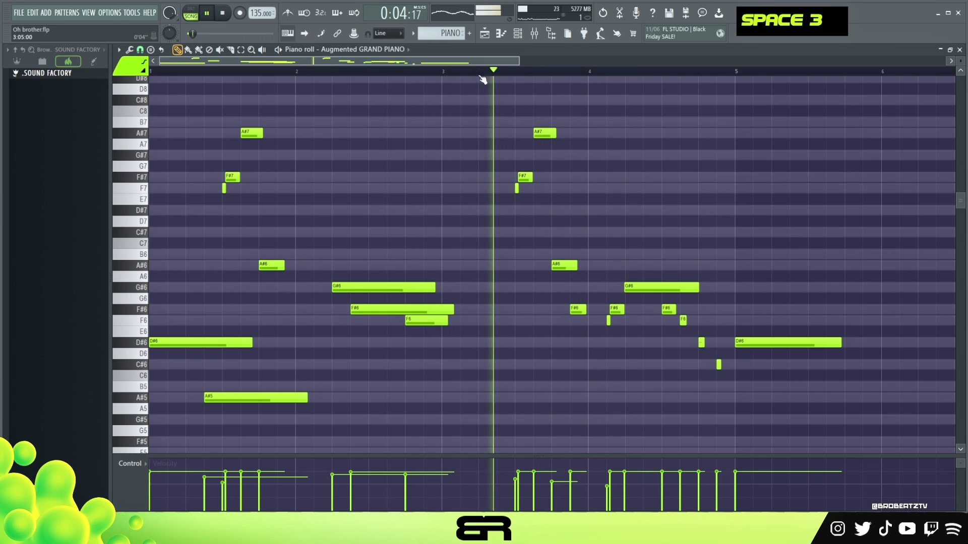
pyautogui.press('space')
pyautogui.press('ctrl')
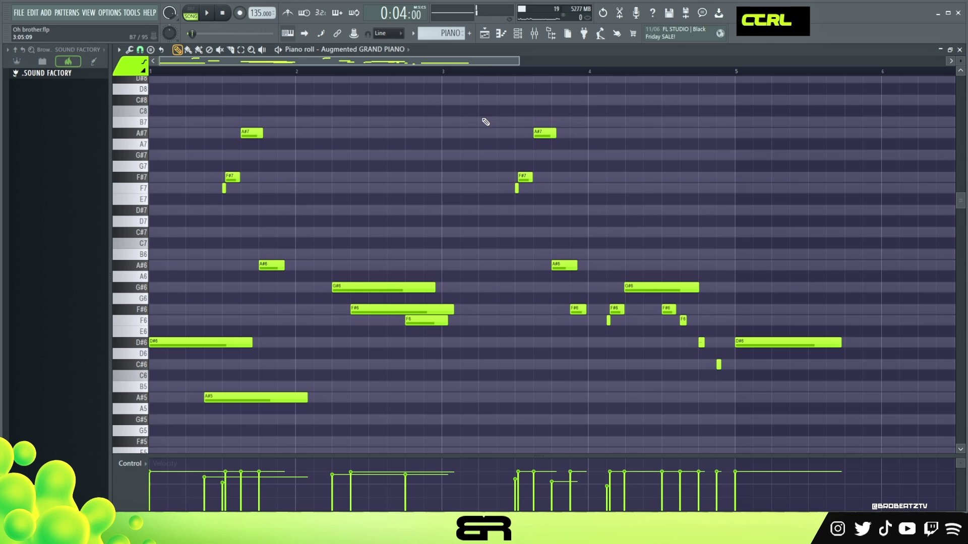
pyautogui.press('space')
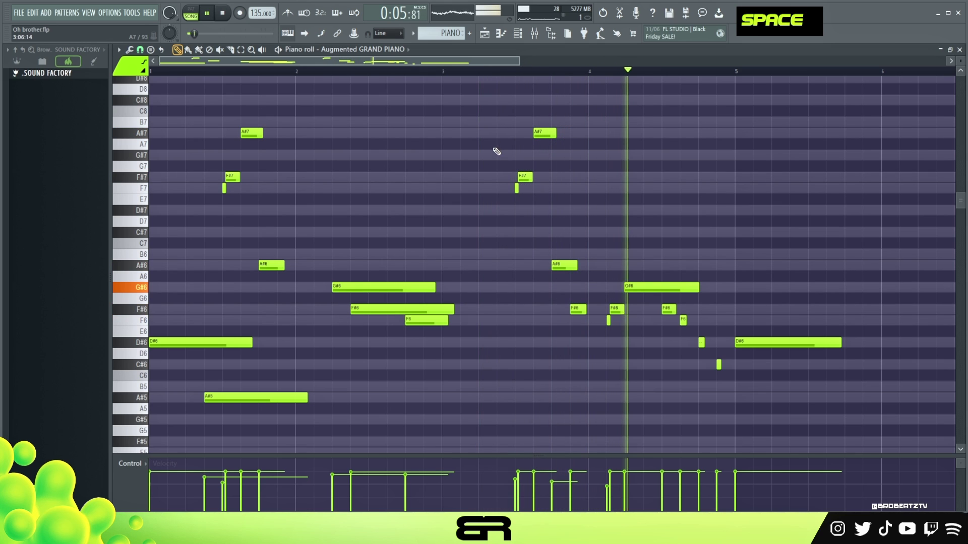
pyautogui.press('space')
pyautogui.press('space')
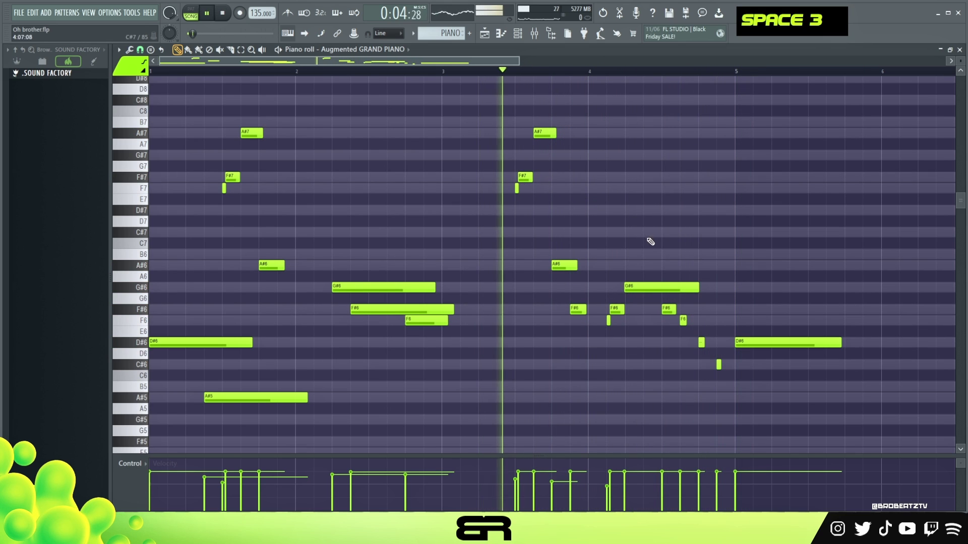
# Step: Lengthen the bar 4 F#6 notes: the one at 4:09 to reach 4:11 and the one after the grace note to about four steps
pyautogui.rightClick(707, 261)
pyautogui.moveTo(675, 312); pyautogui.dragTo(681, 311)
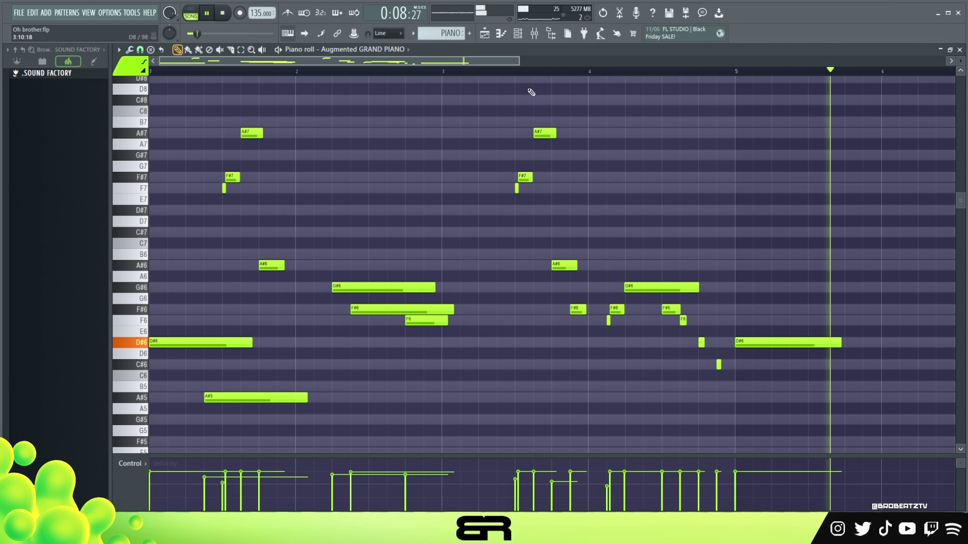
pyautogui.press('space')
pyautogui.press('space')
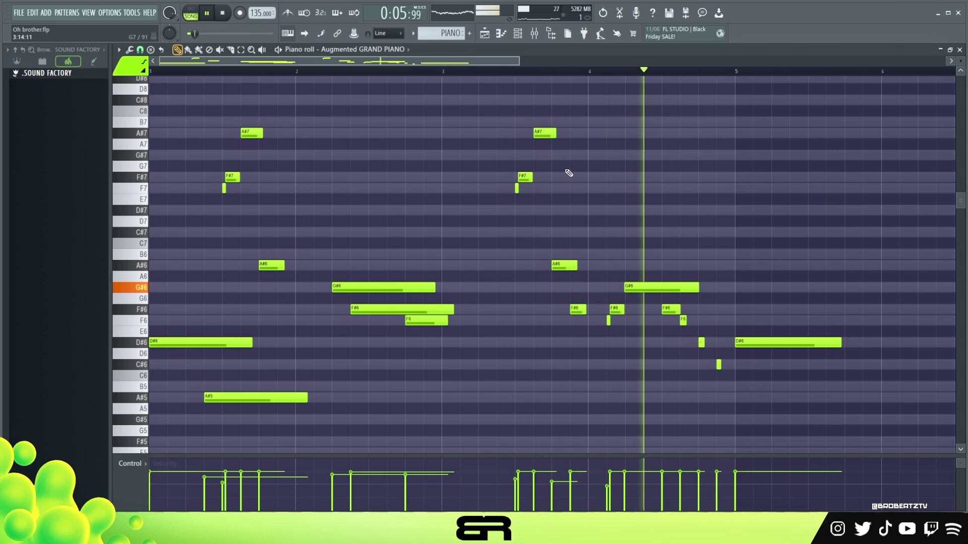
pyautogui.press('space')
pyautogui.press('space')
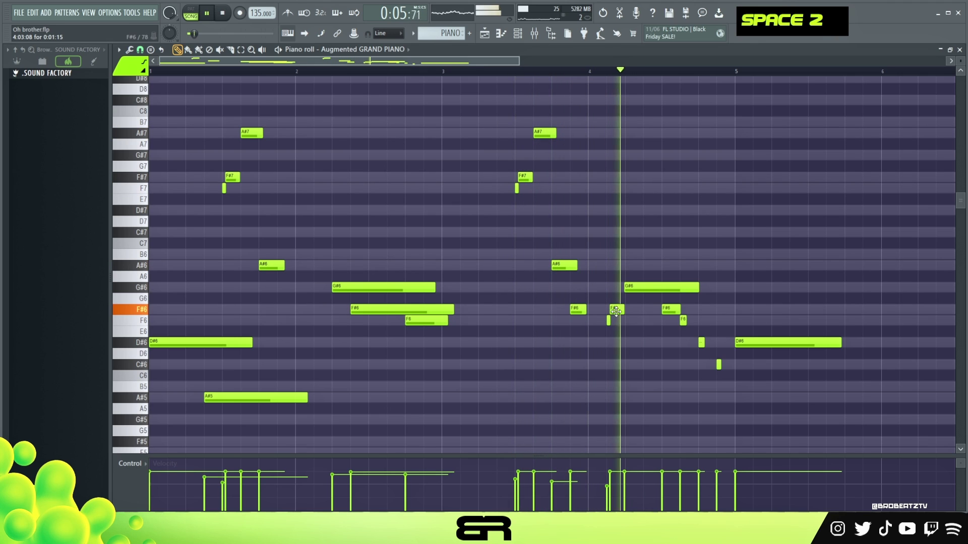
pyautogui.press('space')
pyautogui.moveTo(622, 313); pyautogui.dragTo(623, 313)
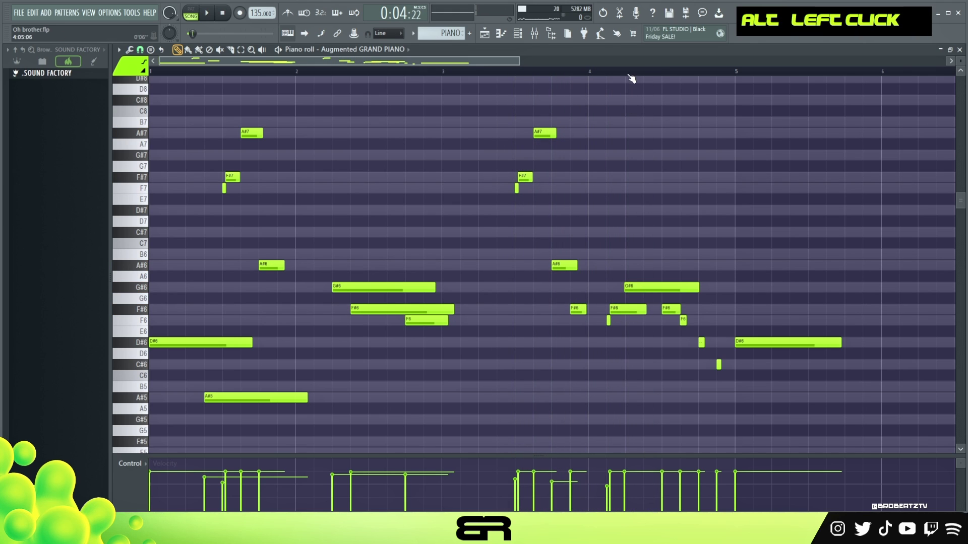
# Step: Shorten bar 3's A#6 note to about 1.8 steps and its A#7 note to about 1.4 steps, checking them by playback
pyautogui.scroll(3, 616, 280)
pyautogui.keyDown('shift'); pyautogui.scroll(1, 606, 304); pyautogui.keyUp('shift')
pyautogui.press('space')
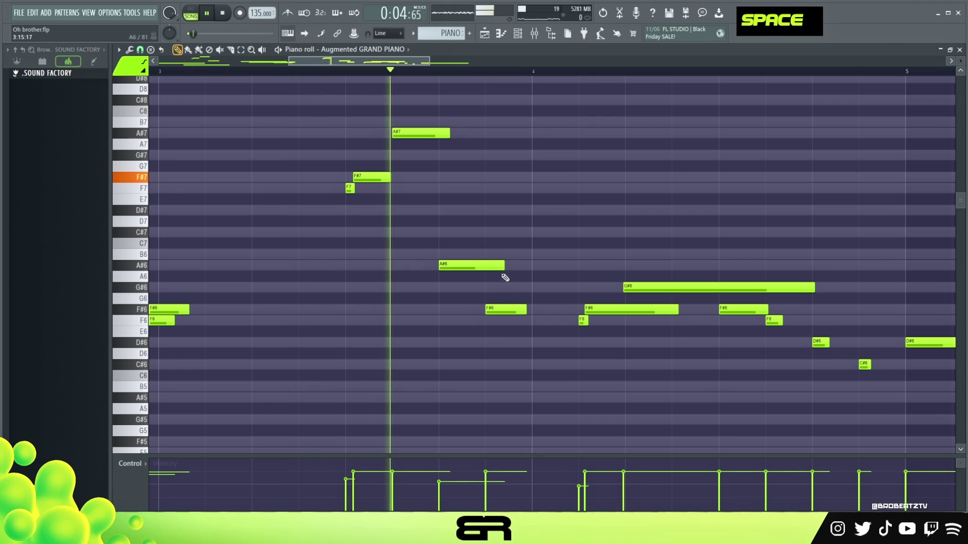
pyautogui.press('space')
pyautogui.moveTo(502, 272); pyautogui.dragTo(480, 272)
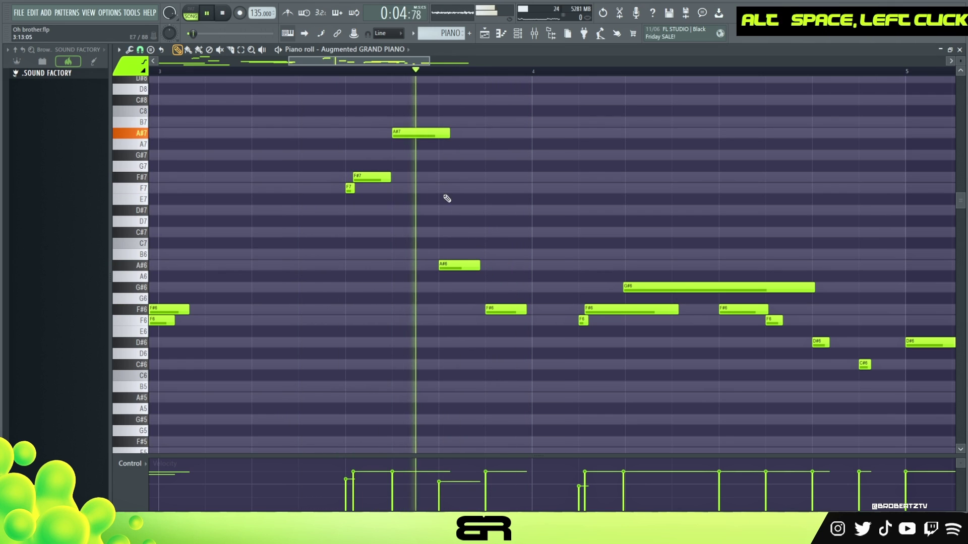
pyautogui.moveTo(449, 134); pyautogui.dragTo(424, 134)
pyautogui.press('space')
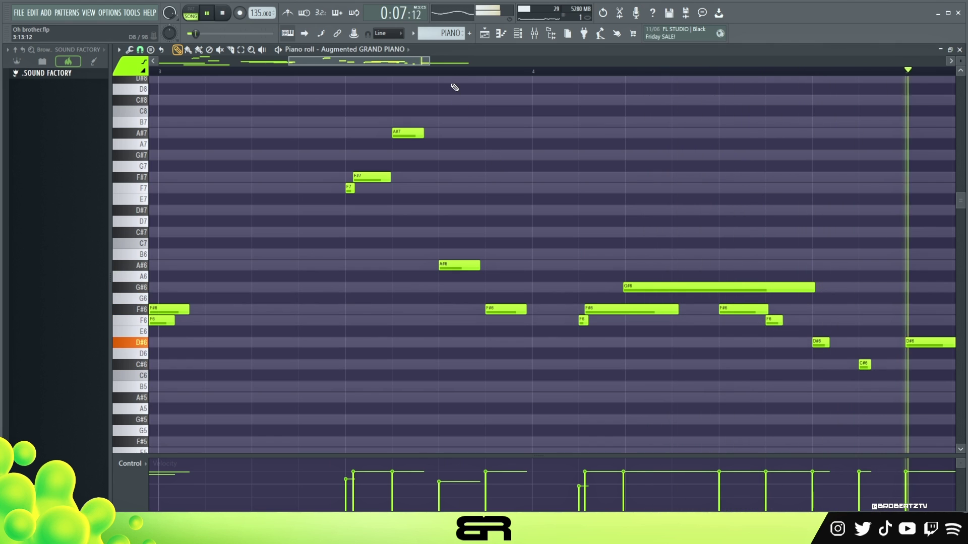
pyautogui.press('space')
# Step: Review the full piano melody, browse the other patterns' notes including BELL and FLUTE, and return to the playlist
pyautogui.scroll(-3, 454, 88)
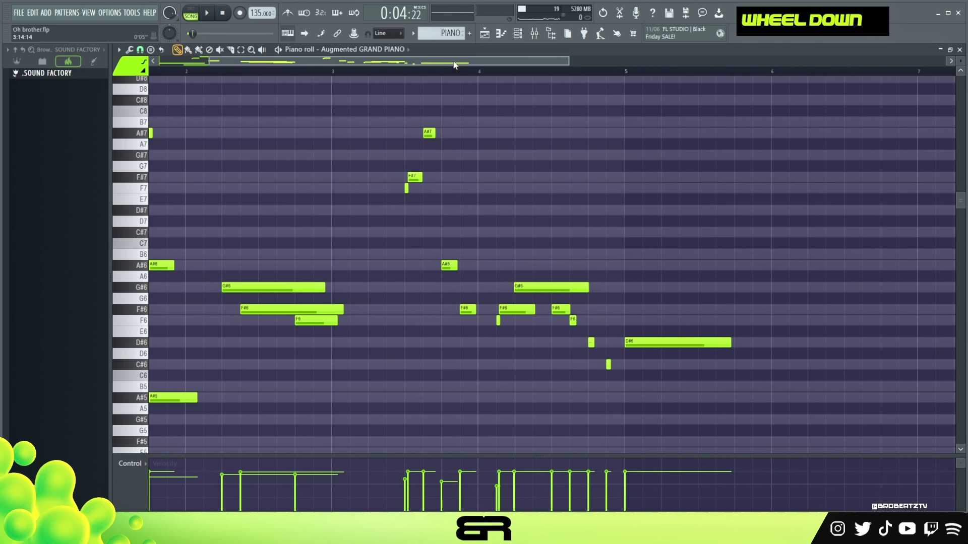
pyautogui.moveTo(454, 61); pyautogui.dragTo(281, 65)
pyautogui.moveTo(519, 61); pyautogui.dragTo(558, 61)
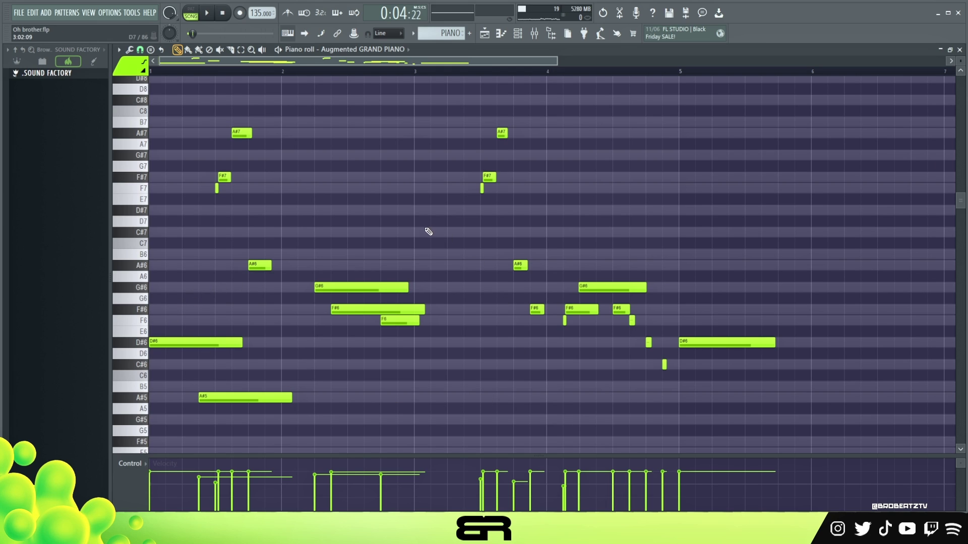
pyautogui.click(517, 34)
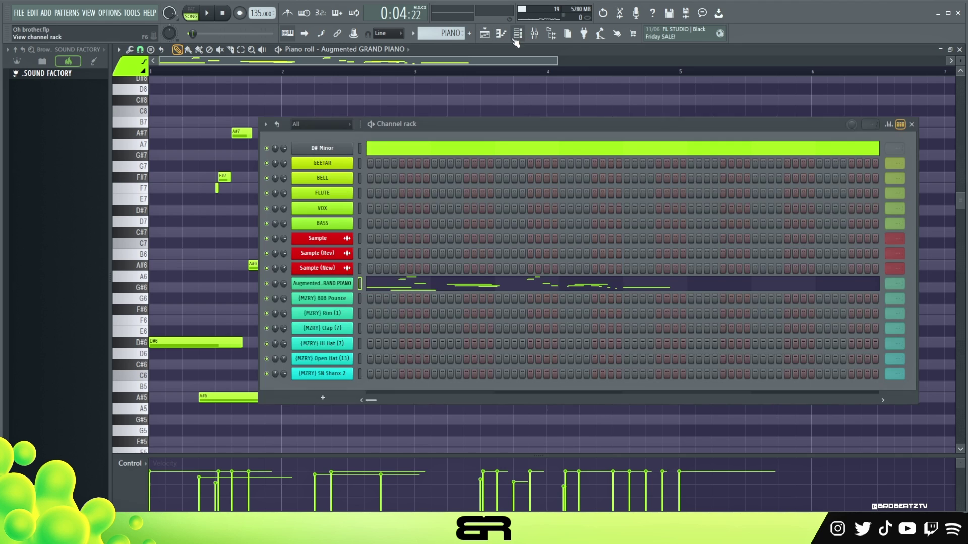
pyautogui.scroll(-5, 435, 35)
pyautogui.scroll(-2, 435, 35)
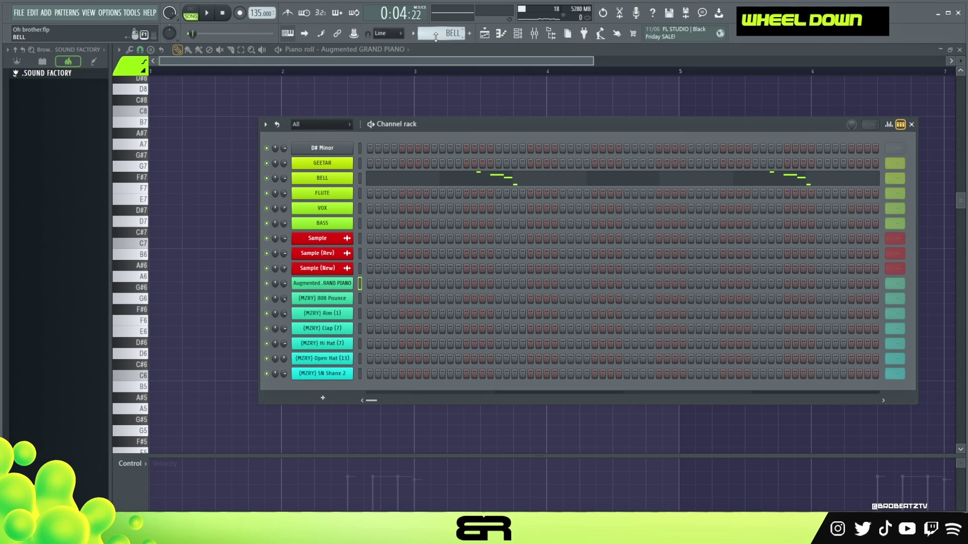
pyautogui.scroll(1, 436, 35)
pyautogui.click(439, 200)
pyautogui.scroll(-6, 390, 247)
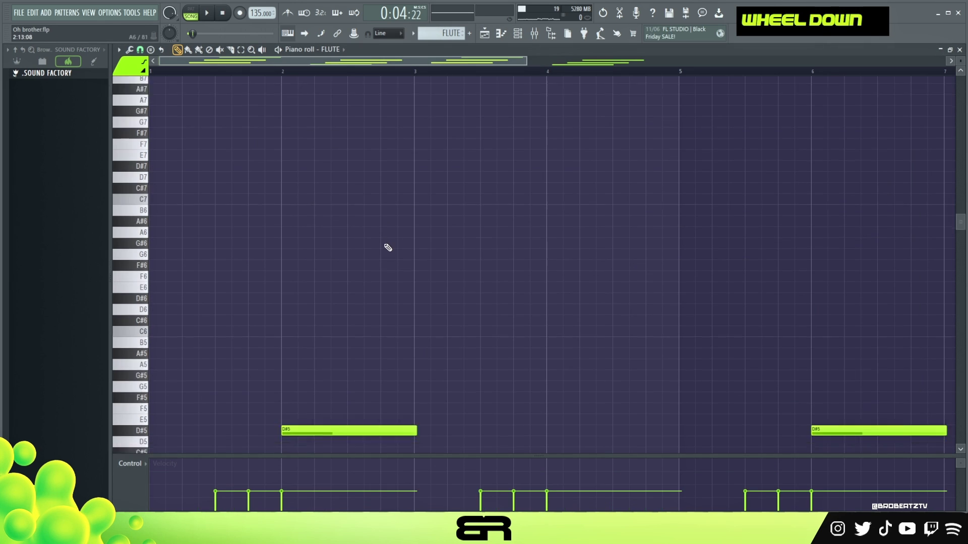
pyautogui.scroll(3, 463, 189)
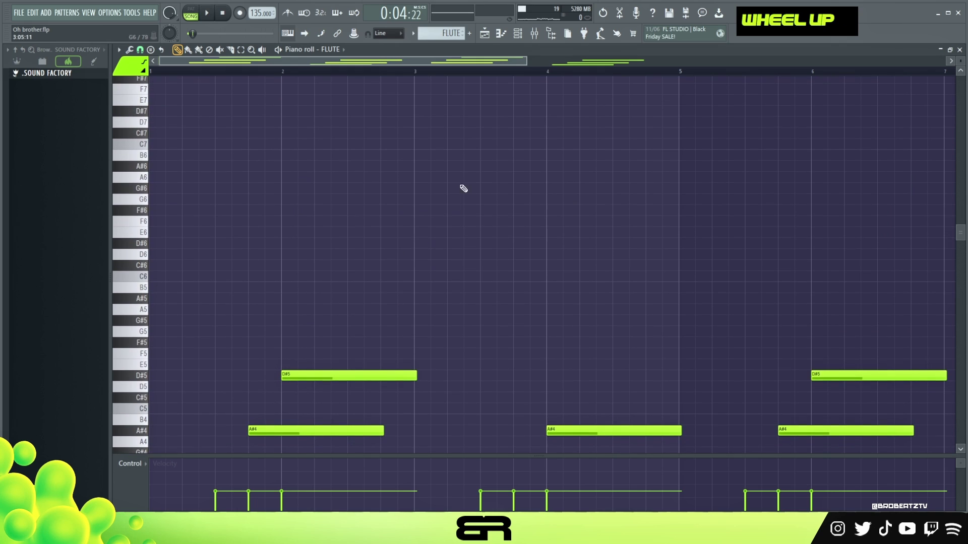
pyautogui.click(486, 39)
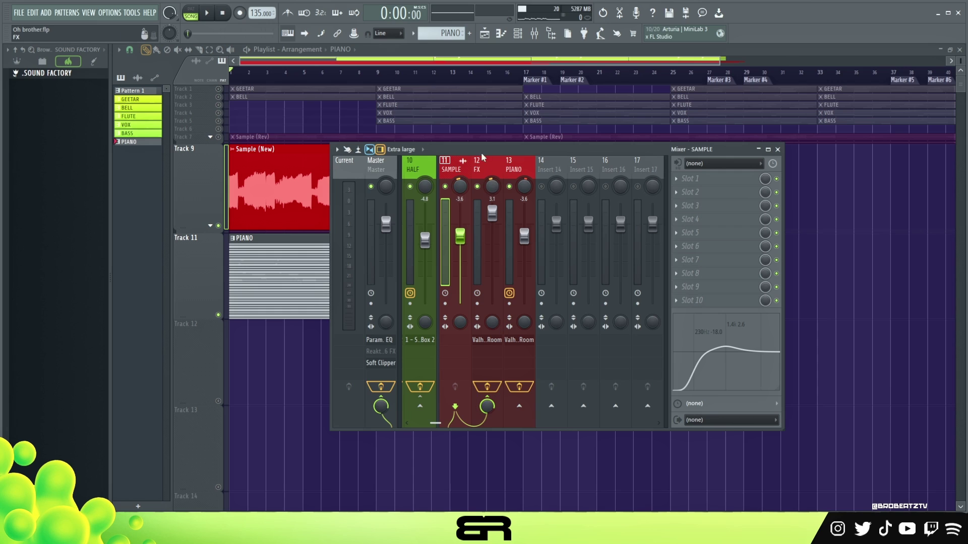
# Step: Examine the FX insert's ValhallaRoom settings, compare the SAMPLE and FX inserts' EQ curves, and listen to the mix
pyautogui.click(484, 169)
pyautogui.click(716, 179)
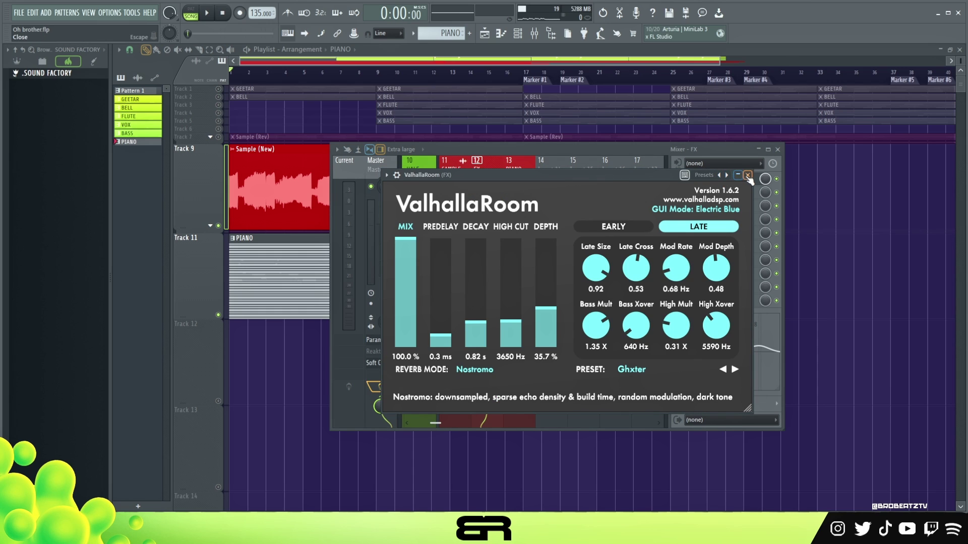
pyautogui.click(747, 175)
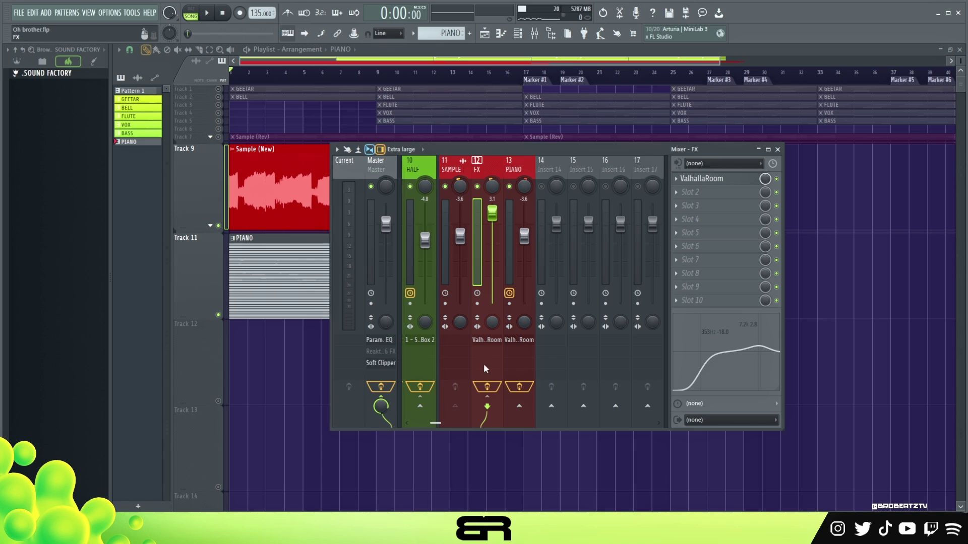
pyautogui.click(456, 212)
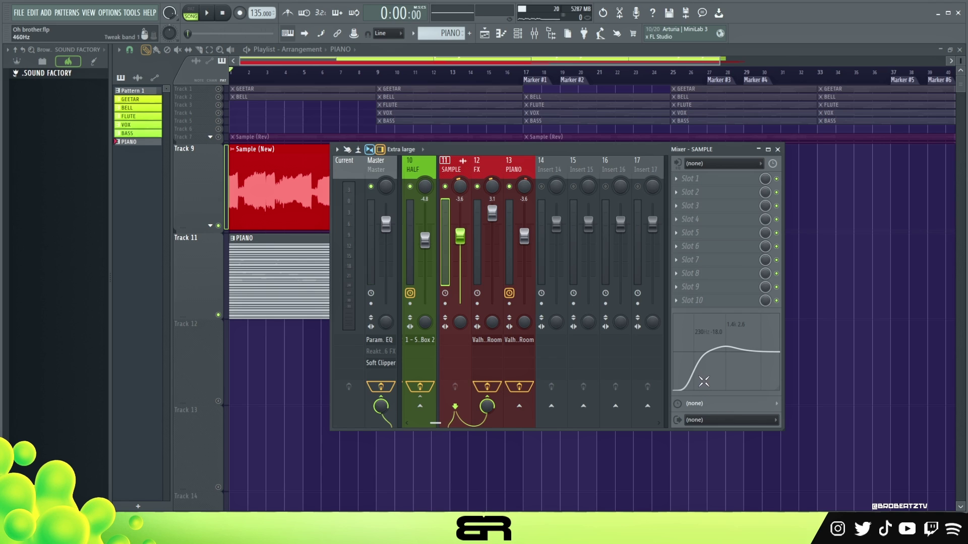
pyautogui.click(484, 165)
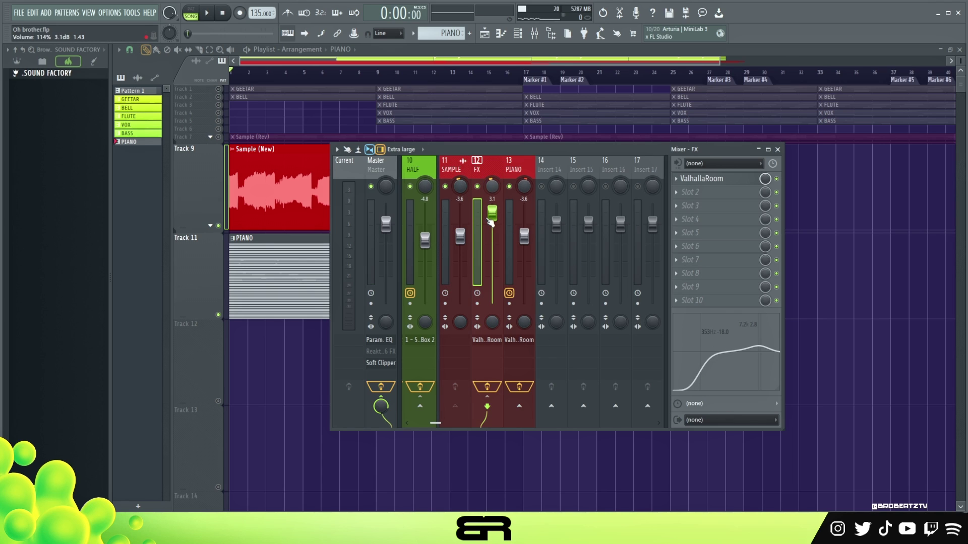
pyautogui.press('space')
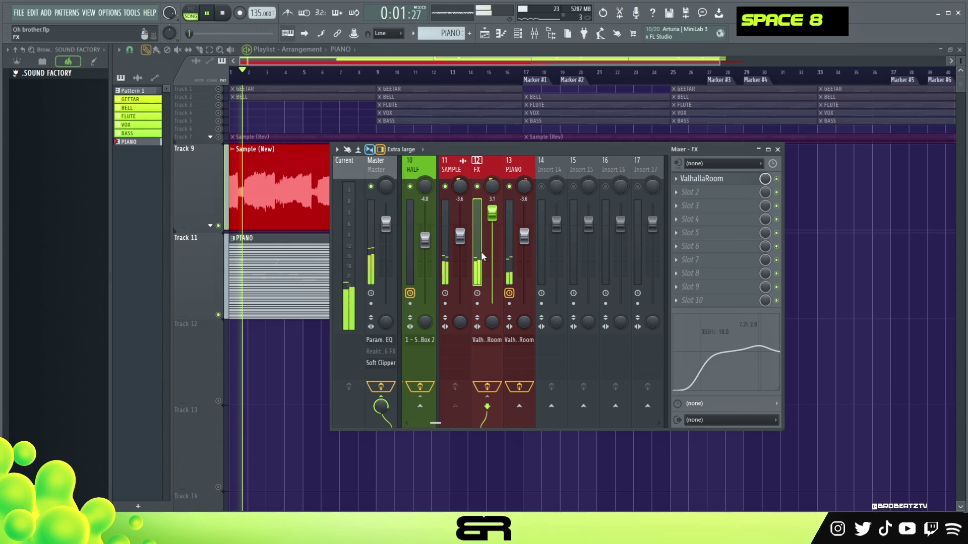
pyautogui.press('space')
# Step: Examine the PIANO insert's ValhallaRoom settings and play the arrangement to hear the piano with the sample
pyautogui.click(513, 167)
pyautogui.click(701, 178)
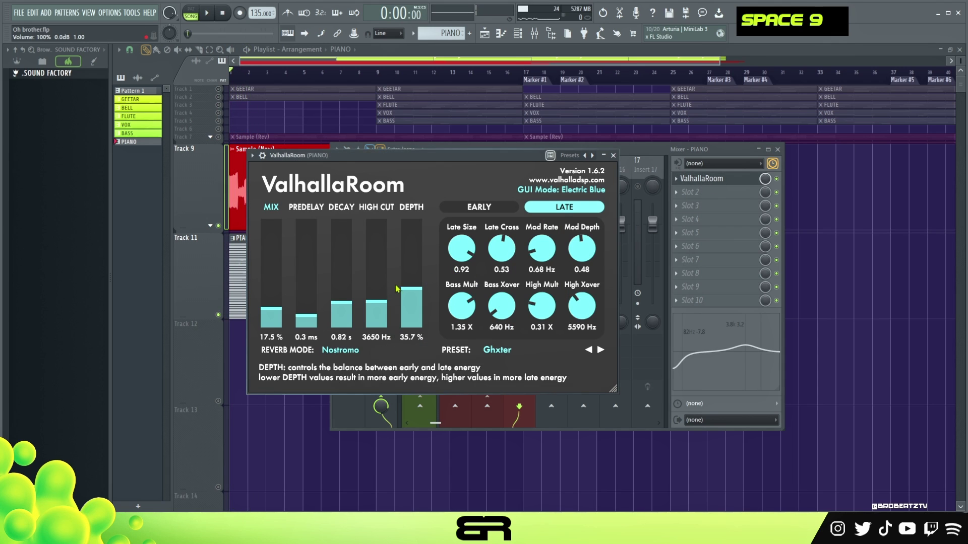
pyautogui.click(613, 155)
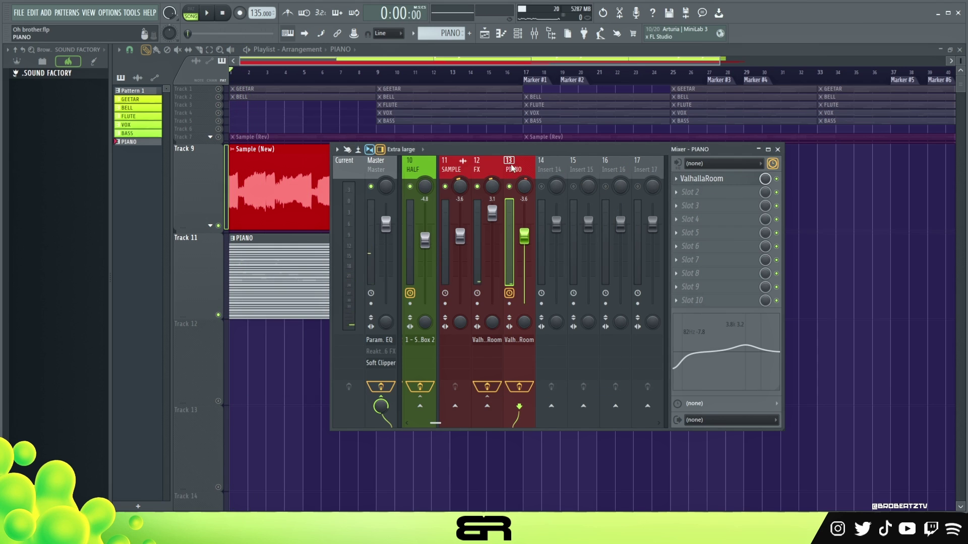
pyautogui.press('space')
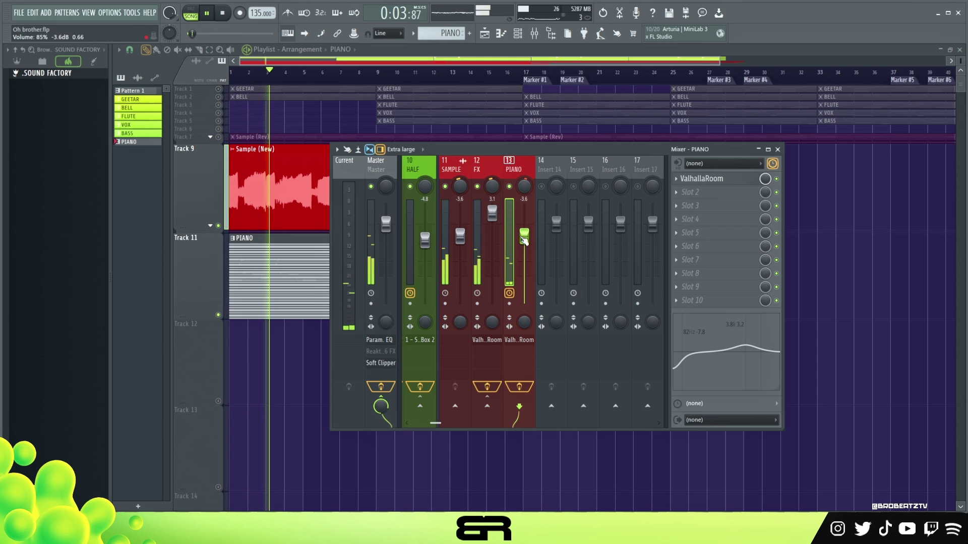
pyautogui.press('space')
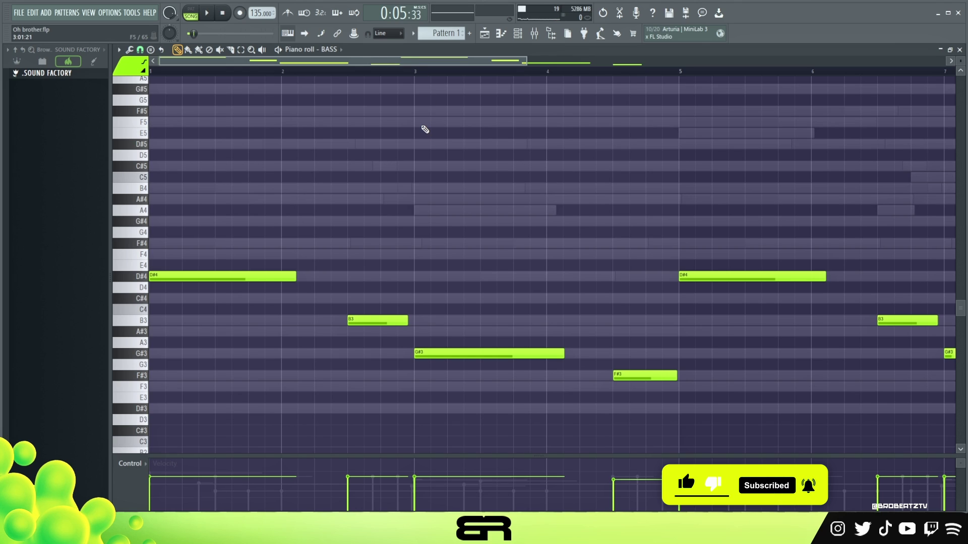
# Step: Examine the BASS melody's notes in Pattern 1 and check which channel they belong to
pyautogui.click(520, 34)
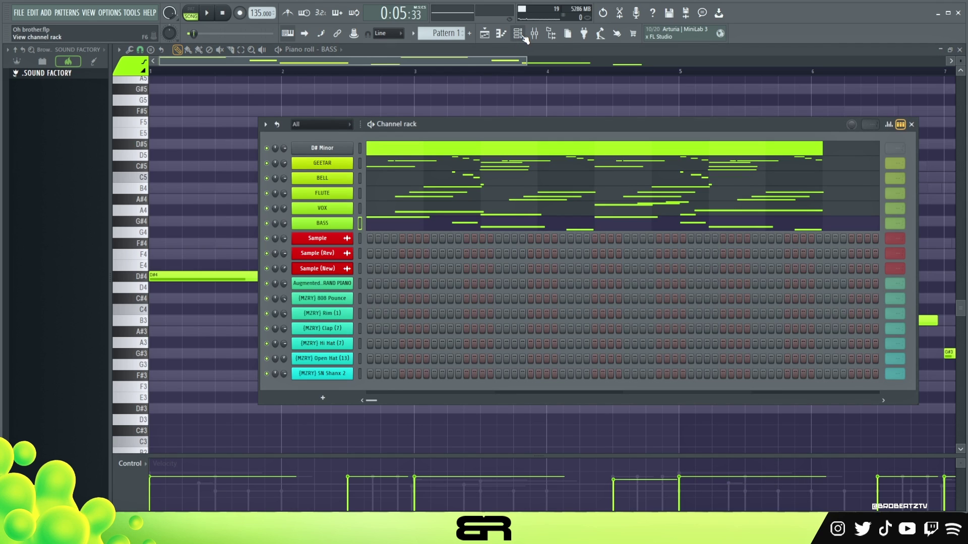
pyautogui.click(520, 34)
pyautogui.moveTo(225, 248); pyautogui.dragTo(663, 404)
pyautogui.rightClick(423, 291)
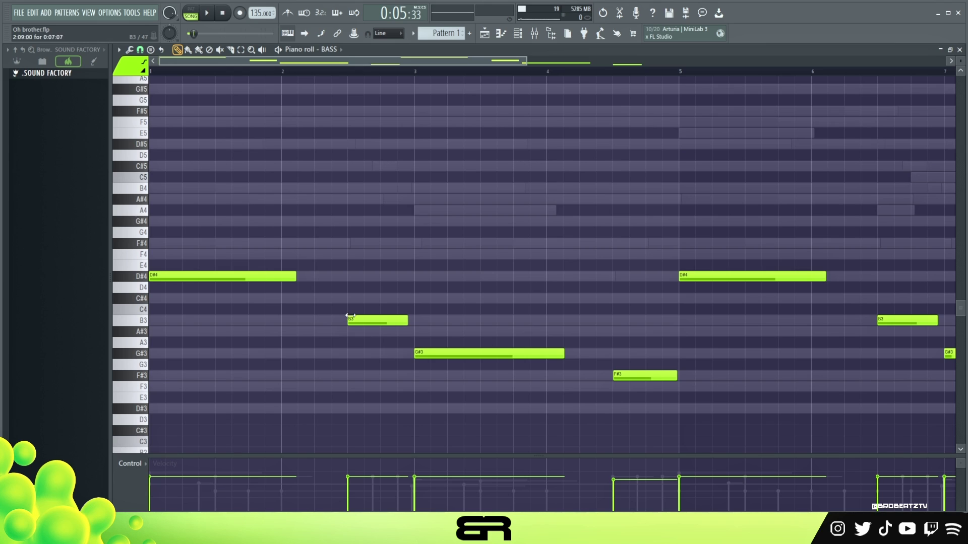
pyautogui.moveTo(227, 251); pyautogui.dragTo(668, 406)
pyautogui.rightClick(565, 372)
# Step: Copy the BASS channel's notes from Pattern 1 into the BASS channel of the DRUMS pattern and open them in the piano roll
pyautogui.click(527, 35)
pyautogui.rightClick(334, 229)
pyautogui.click(465, 233)
pyautogui.click(414, 34)
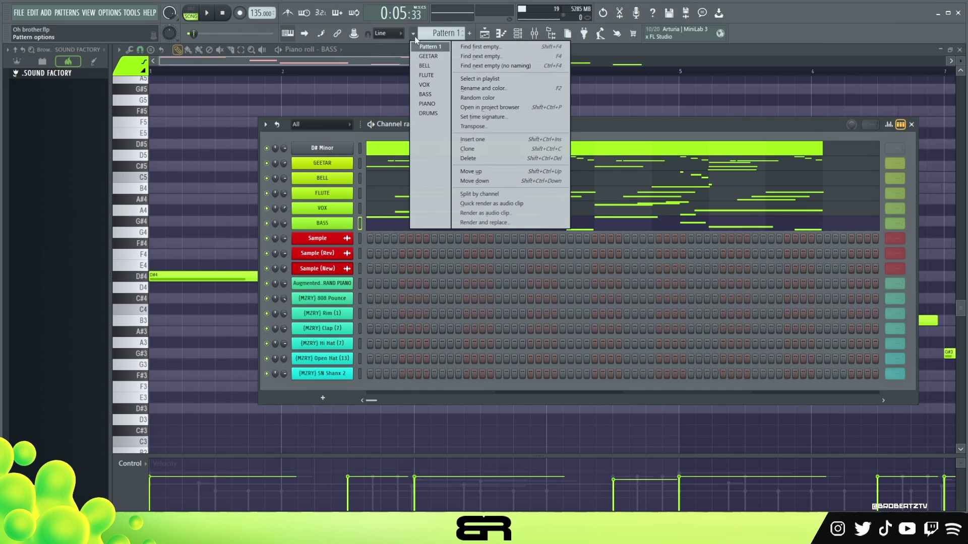
pyautogui.click(430, 114)
pyautogui.rightClick(348, 221)
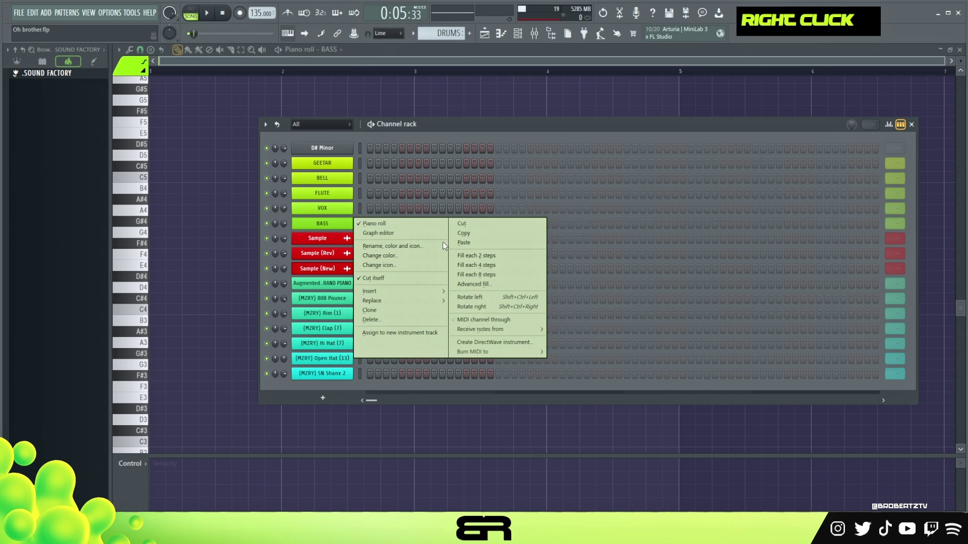
pyautogui.click(477, 243)
pyautogui.doubleClick(451, 223)
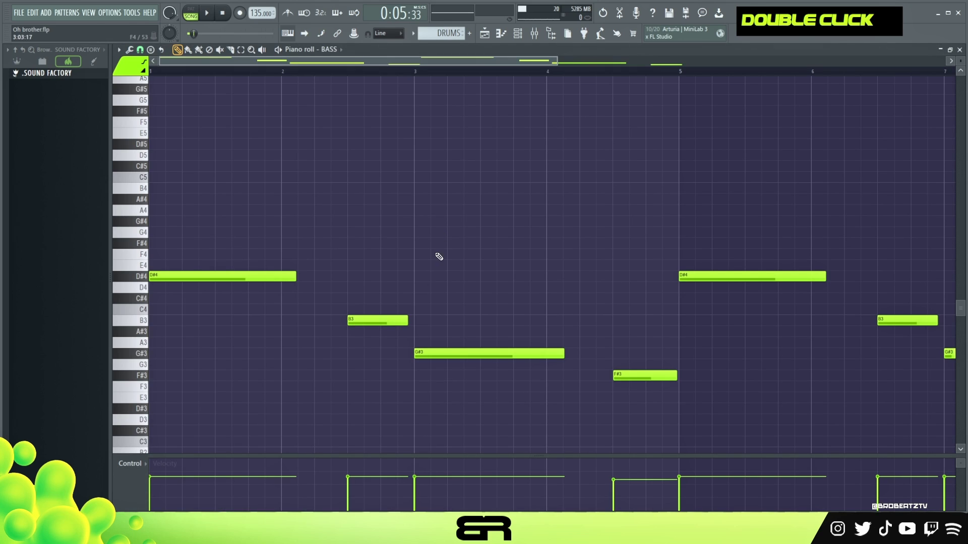
# Step: Reorder the bass notes as F#3, G#3, B3 and D#4 within the first four bars and delete the remaining notes after them
pyautogui.moveTo(635, 374); pyautogui.dragTo(160, 376)
pyautogui.moveTo(447, 354); pyautogui.dragTo(457, 322)
pyautogui.moveTo(557, 292); pyautogui.dragTo(606, 282)
pyautogui.rightClick(705, 276)
pyautogui.scroll(-2, 509, 74)
pyautogui.rightClick(624, 320)
pyautogui.rightClick(700, 353)
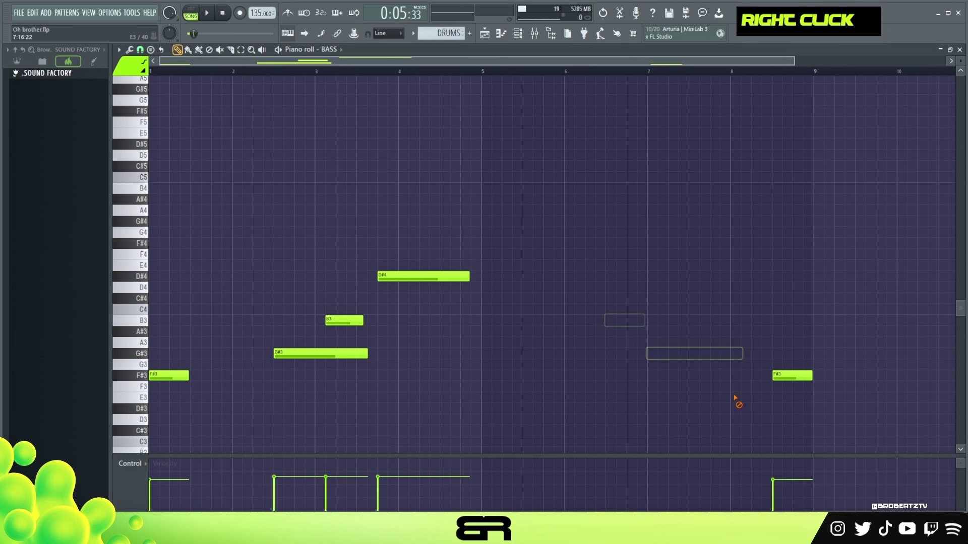
pyautogui.rightClick(793, 375)
# Step: Cut the BASS channel's notes in the DRUMS pattern and paste them into the (MZRY) 808 Pounce channel
pyautogui.click(518, 33)
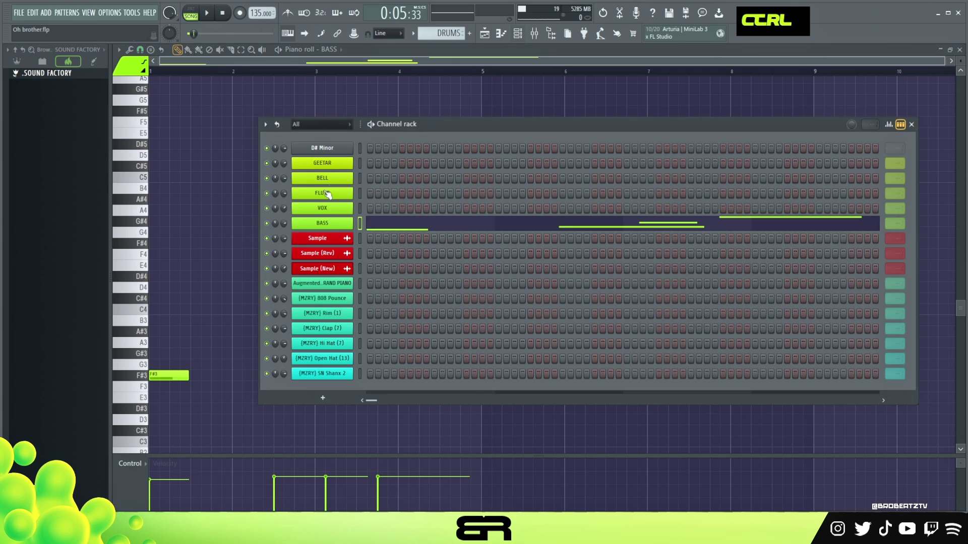
pyautogui.rightClick(335, 226)
pyautogui.click(461, 224)
pyautogui.rightClick(328, 304)
pyautogui.click(461, 319)
pyautogui.click(438, 301)
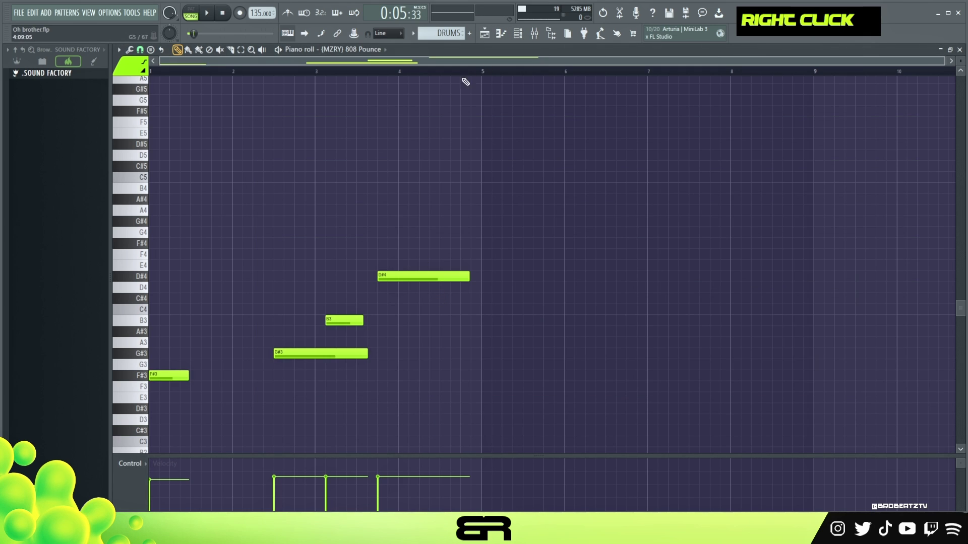
# Step: Set the playlist's playback position to bar 5 and briefly play the arrangement with the DRUMS clips
pyautogui.click(483, 36)
pyautogui.click(231, 72)
pyautogui.click(304, 74)
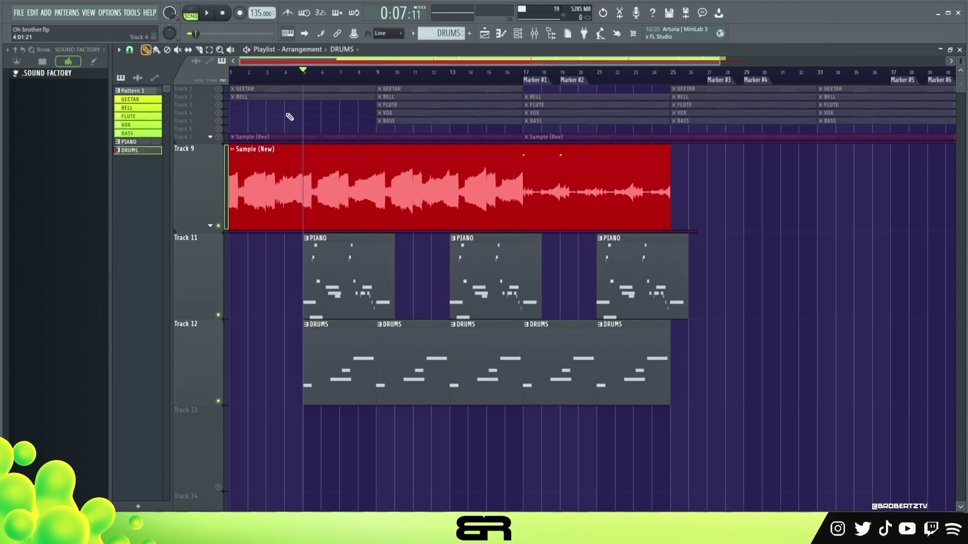
pyautogui.press('space')
pyautogui.press('space')
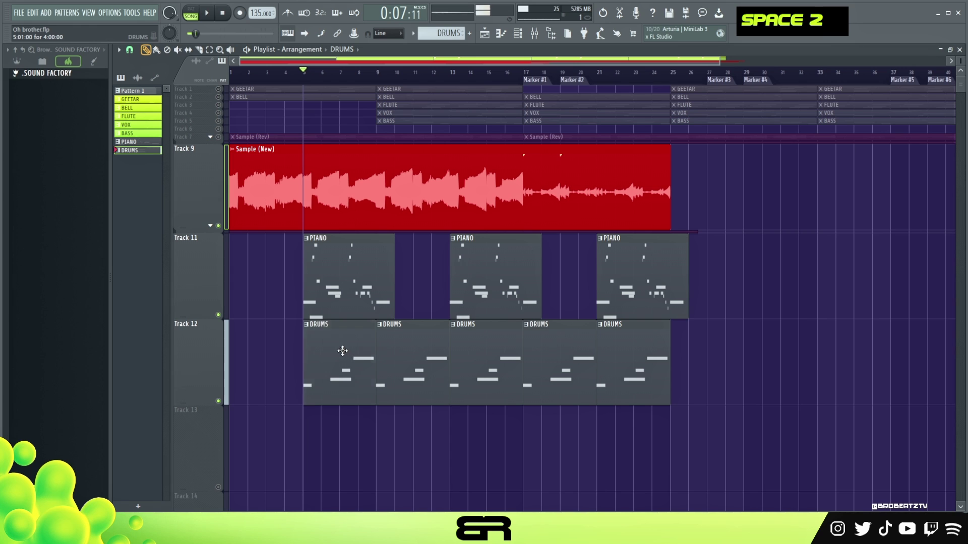
# Step: Shorten all notes of the (MZRY) 808 Pounce channel to two steps each
pyautogui.click(518, 33)
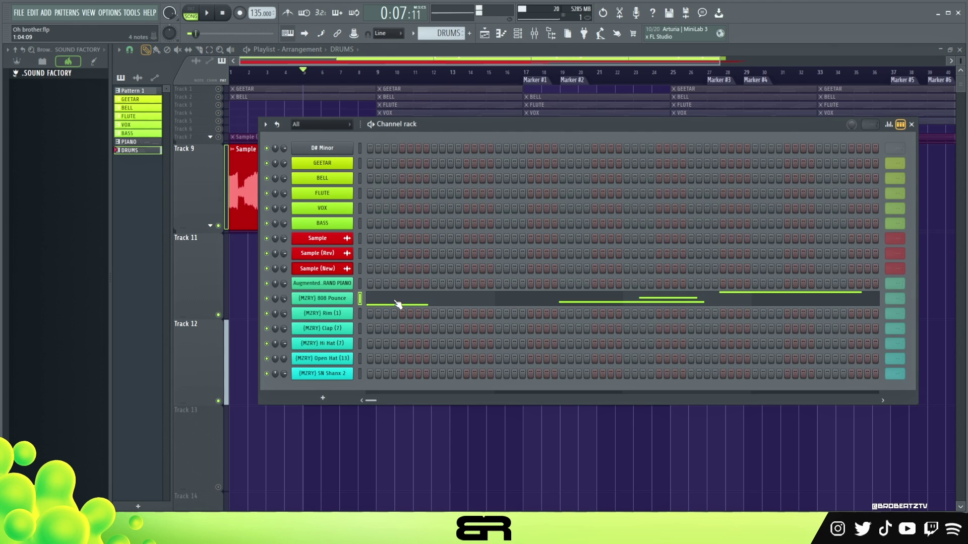
pyautogui.doubleClick(386, 294)
pyautogui.hotkey('ctrl', 'a')
pyautogui.moveTo(468, 277); pyautogui.dragTo(388, 276)
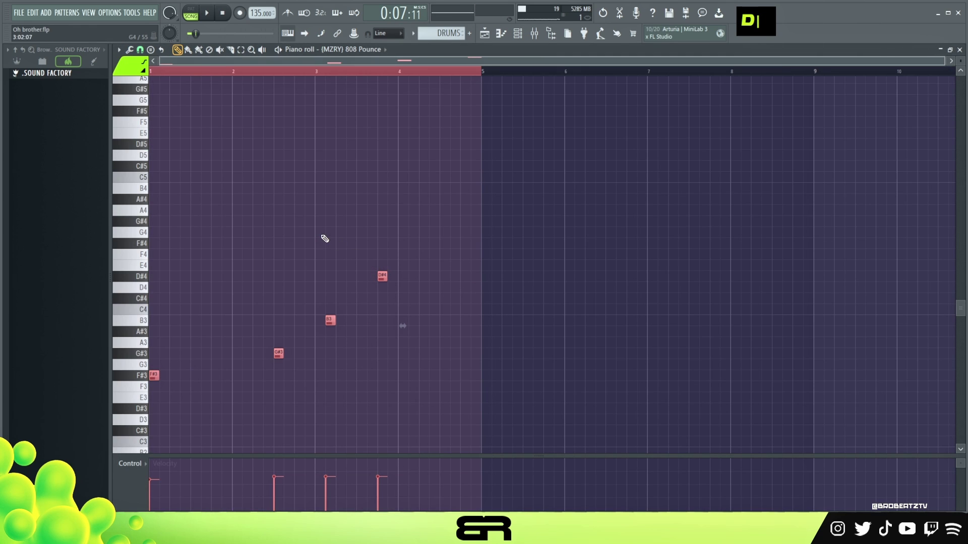
# Step: Raise all 808 notes to full velocity and transpose them up two octaves, checking the sound by playback
pyautogui.keyDown('alt'); pyautogui.scroll(5, 333, 278); pyautogui.keyUp('alt')
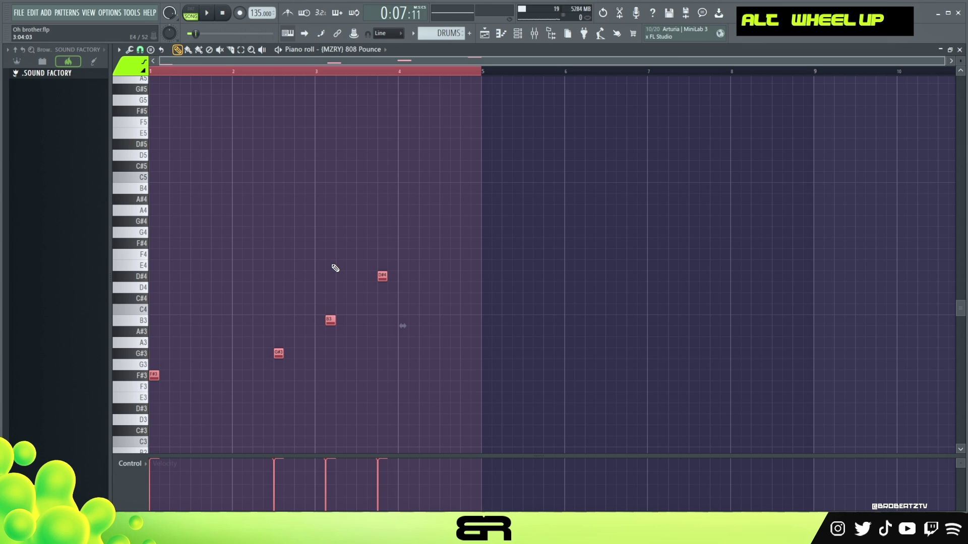
pyautogui.hotkey('ctrl', 'Up')
pyautogui.hotkey('ctrl', 'Up')
pyautogui.scroll(5, 201, 190)
pyautogui.press('space')
pyautogui.scroll(4, 205, 74)
pyautogui.press('space')
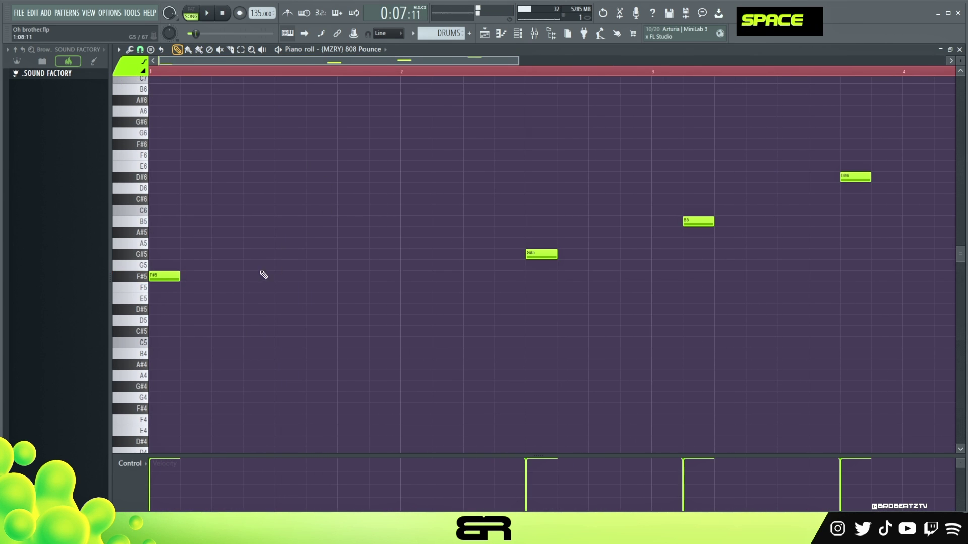
# Step: Repeat the F#5, G#5 and B5 notes six steps on, with the G#5 pair starting at bar 2, step 5 and the B5 pair at bar 3
pyautogui.keyDown('shift'); pyautogui.moveTo(169, 276); pyautogui.dragTo(251, 280); pyautogui.keyUp('shift')
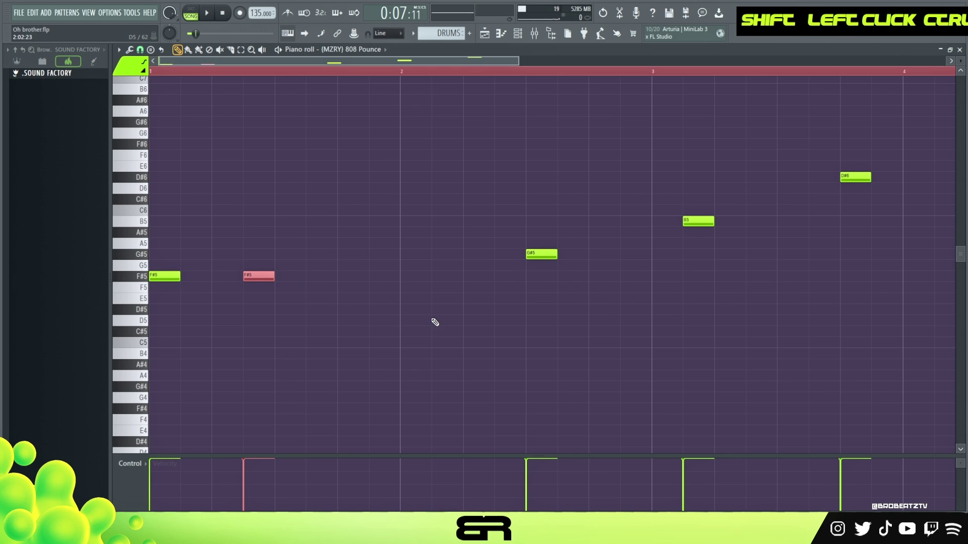
pyautogui.keyDown('ctrl'); pyautogui.click(544, 255); pyautogui.keyUp('ctrl')
pyautogui.moveTo(544, 253); pyautogui.dragTo(578, 262)
pyautogui.scroll(-3, 483, 77)
pyautogui.rightClick(493, 139)
pyautogui.keyDown('ctrl'); pyautogui.moveTo(251, 261); pyautogui.dragTo(450, 213); pyautogui.keyUp('ctrl')
pyautogui.rightClick(475, 224)
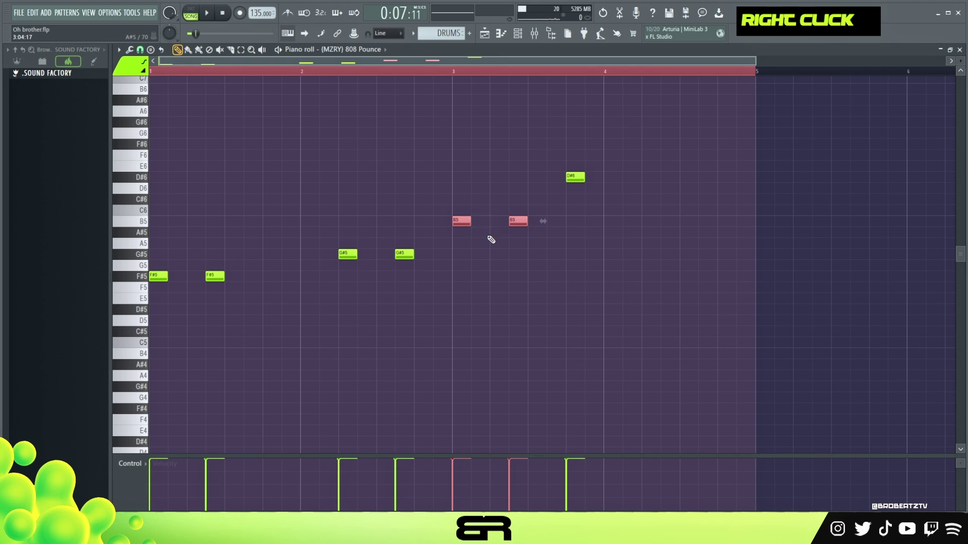
# Step: Lower the D#6 note one octave, place it at bar 3, step 15, and duplicate it at bar 4, step 5
pyautogui.keyDown('ctrl'); pyautogui.click(575, 177); pyautogui.keyUp('ctrl')
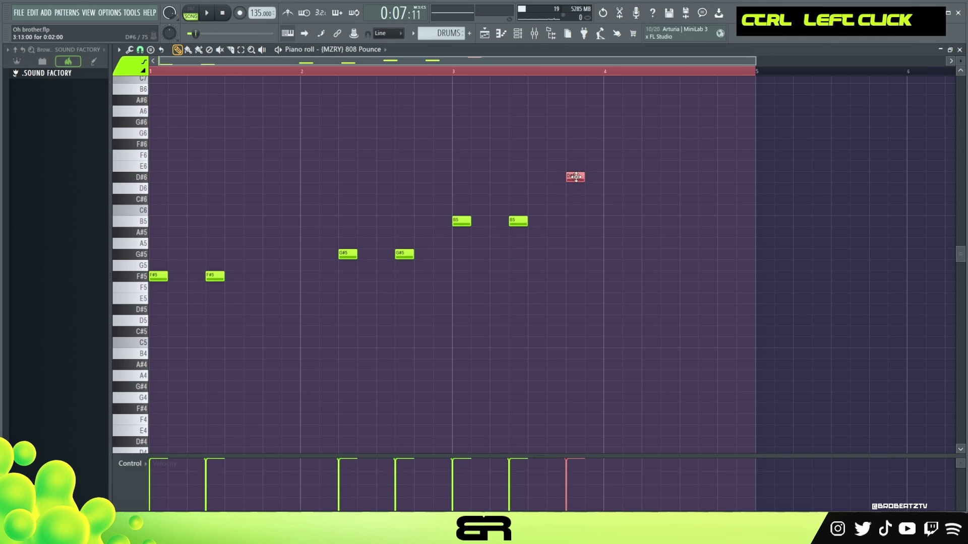
pyautogui.moveTo(574, 180)
pyautogui.mouseDown()
pyautogui.moveTo(648, 181)
pyautogui.moveTo(565, 192)
pyautogui.mouseUp()
pyautogui.hotkey('ctrl', 'Down')
pyautogui.rightClick(595, 184)
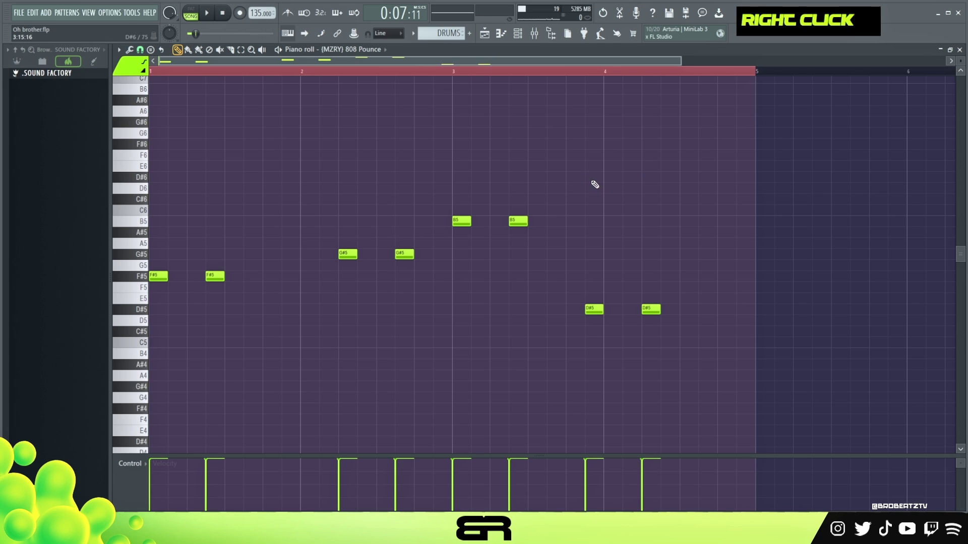
# Step: Copy the F#5 note to bar 4, step 11, clear the timeline selection, and listen to the 808 line with the arrangement
pyautogui.keyDown('ctrl'); pyautogui.click(215, 276); pyautogui.keyUp('ctrl')
pyautogui.keyDown('shift'); pyautogui.moveTo(215, 276); pyautogui.dragTo(698, 309); pyautogui.keyUp('shift')
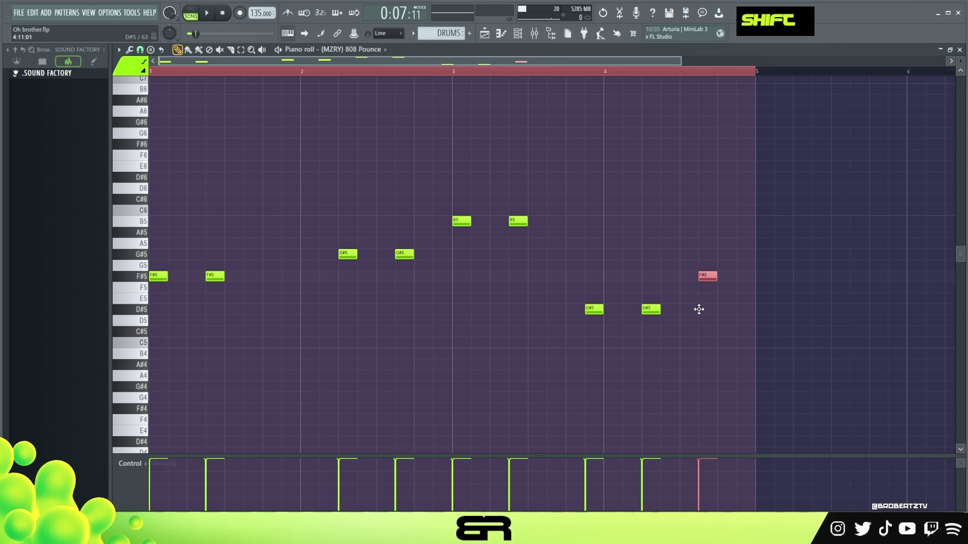
pyautogui.rightClick(590, 310)
pyautogui.hotkey('ctrl', 'z')
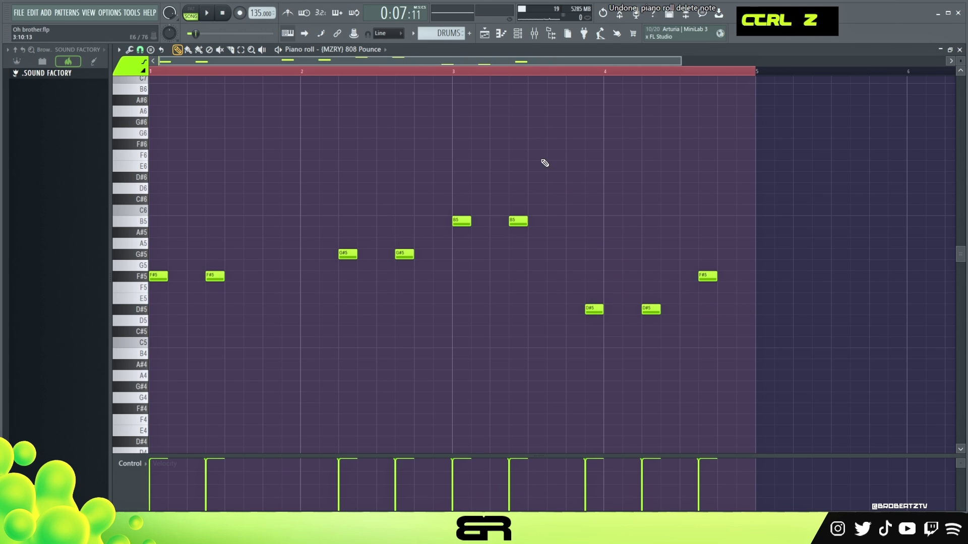
pyautogui.doubleClick(499, 75)
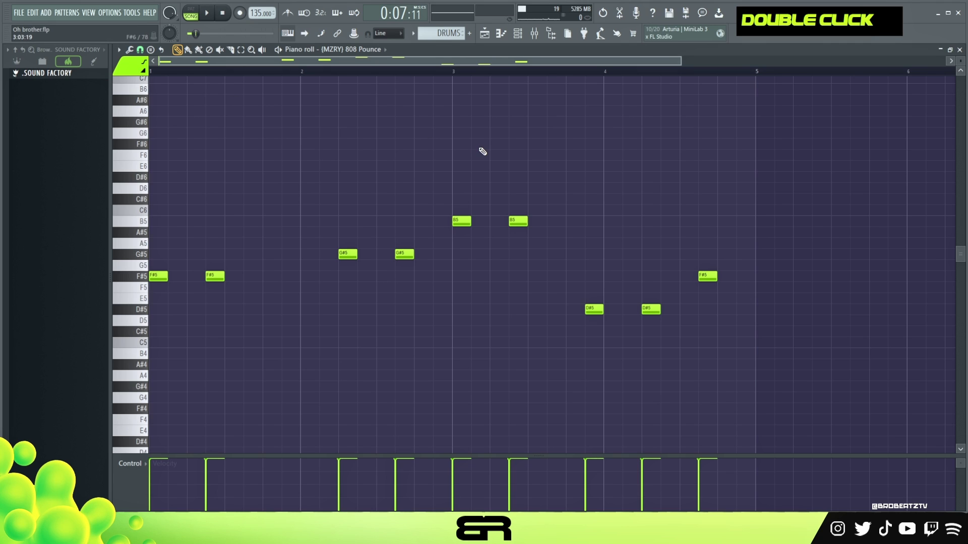
pyautogui.press('space')
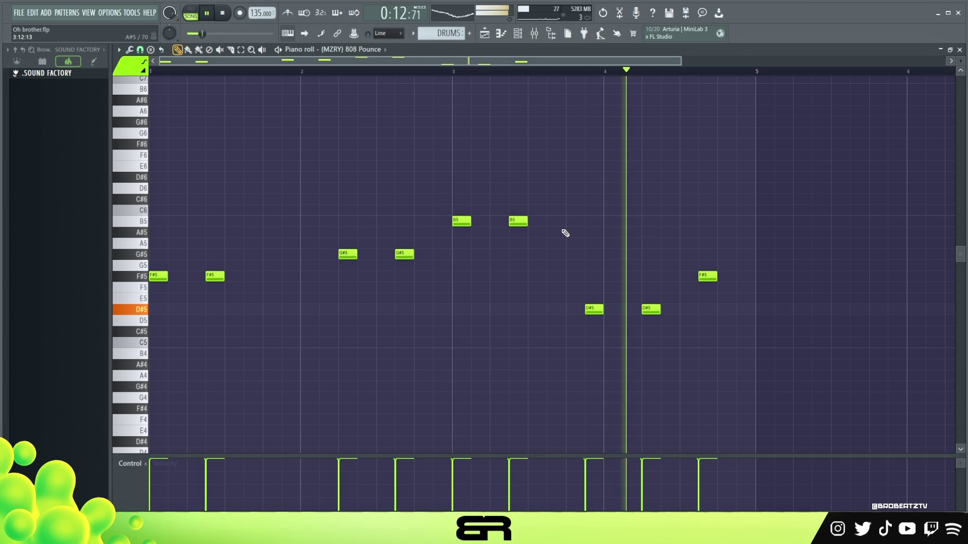
pyautogui.press('space')
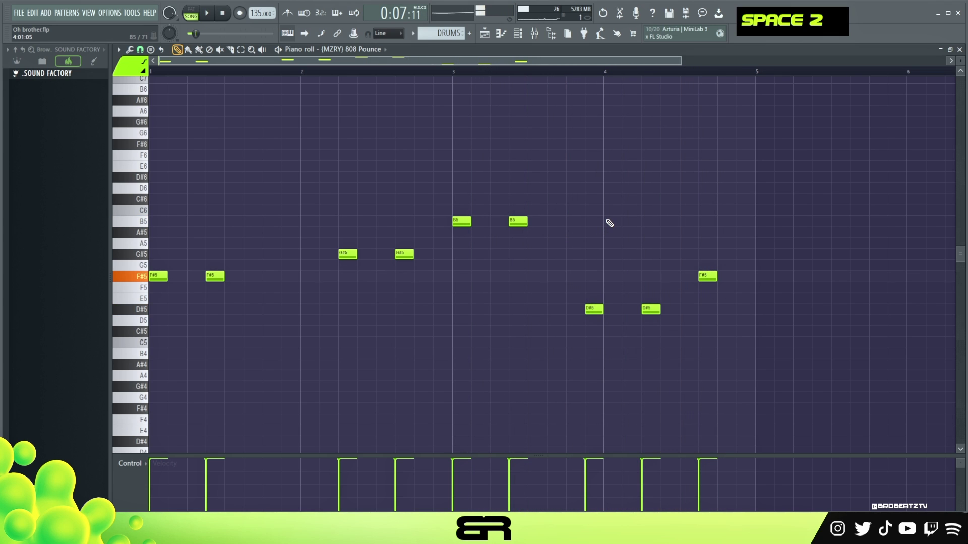
# Step: Try the second B5 note at bar 3, step 11, compare it by playback, and return it to step 7
pyautogui.rightClick(518, 222)
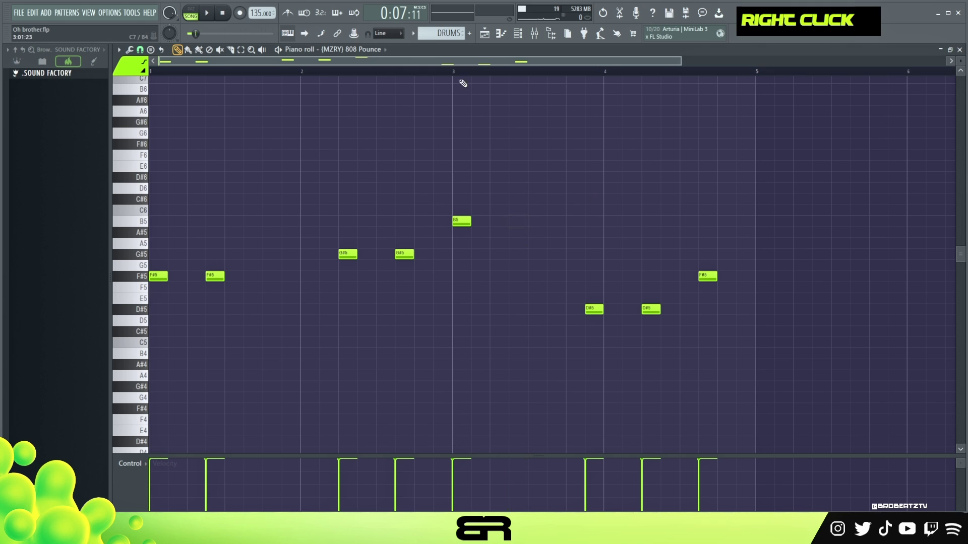
pyautogui.press('space')
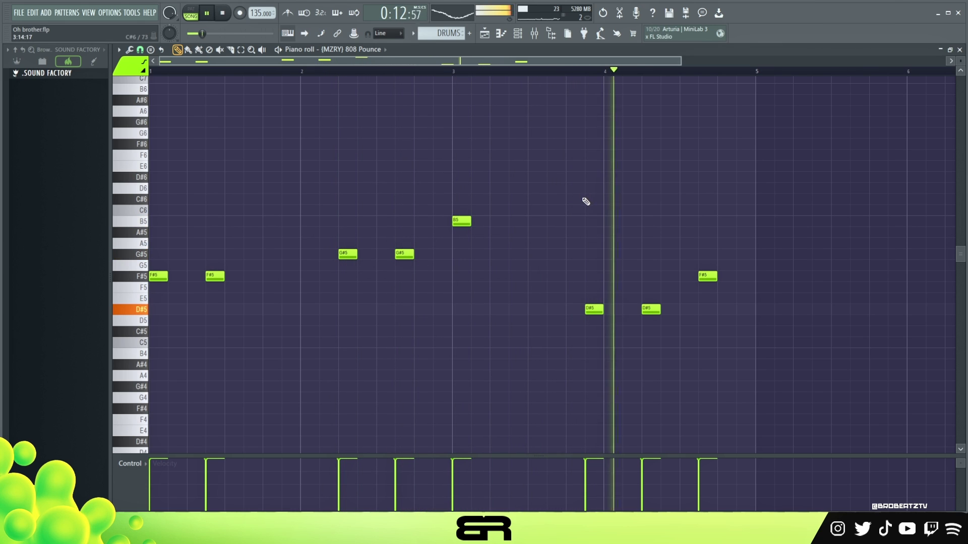
pyautogui.click(559, 221)
pyautogui.press('space')
pyautogui.press('space')
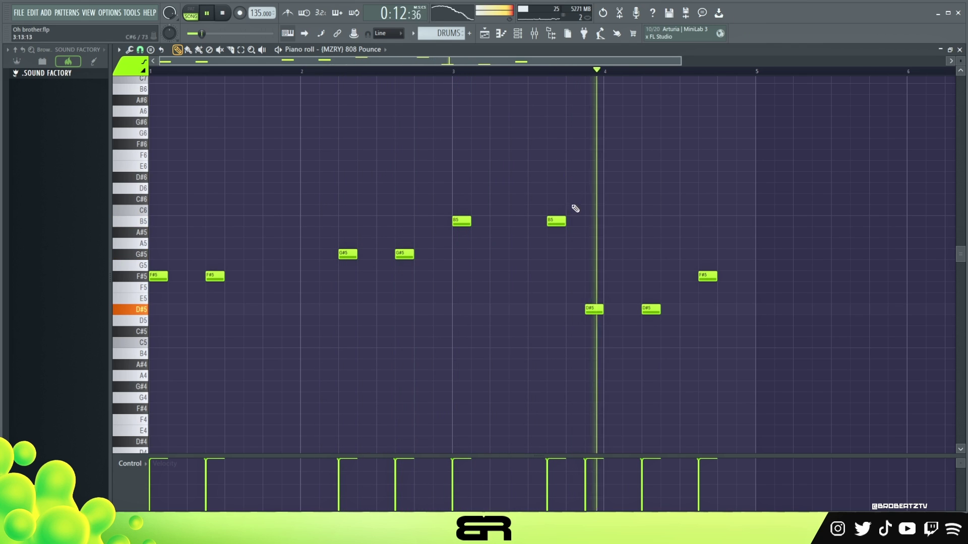
pyautogui.press('space')
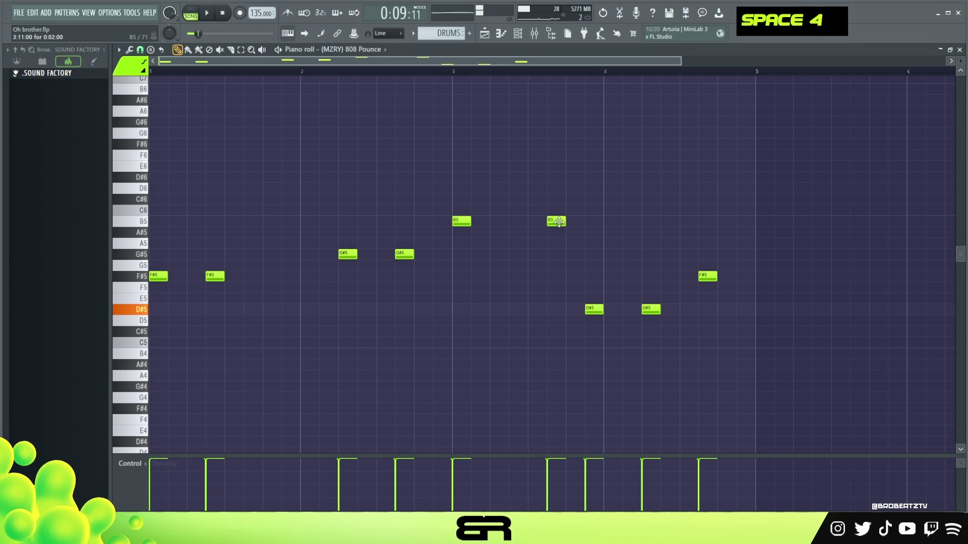
pyautogui.moveTo(559, 222); pyautogui.dragTo(521, 222)
pyautogui.rightClick(530, 183)
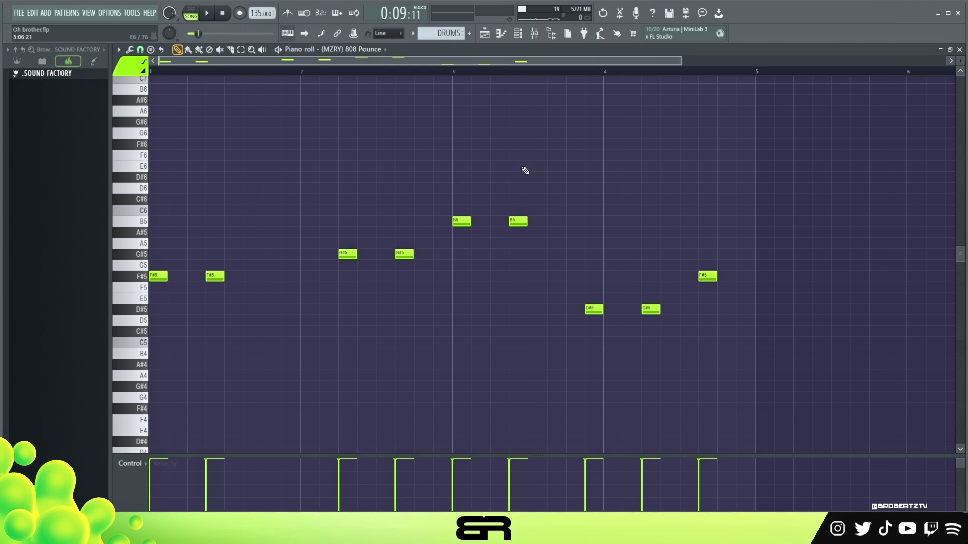
# Step: Collapse the channels from D# Minor to BASS in the channel rack and switch playback to pattern mode
pyautogui.click(518, 33)
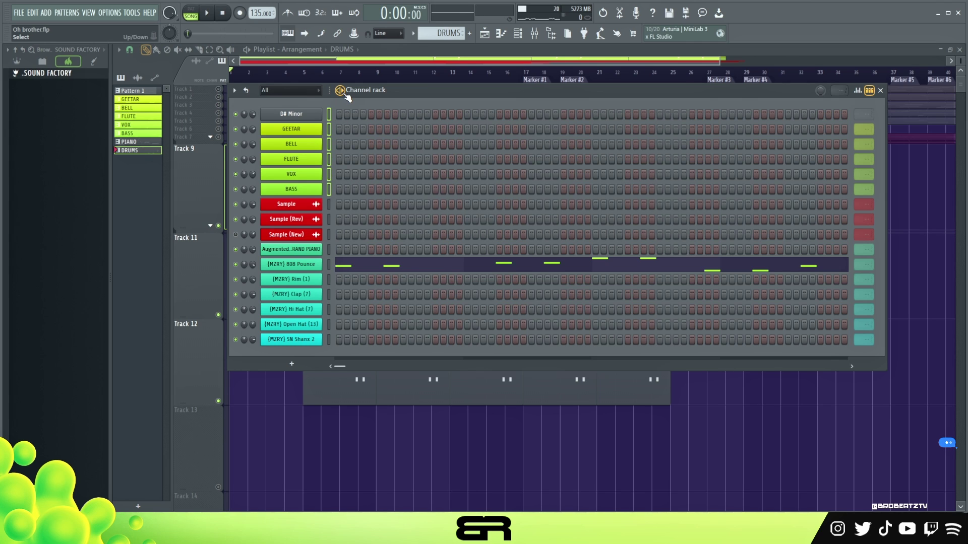
pyautogui.hotkey('alt', 'z')
pyautogui.moveTo(390, 88); pyautogui.dragTo(391, 133)
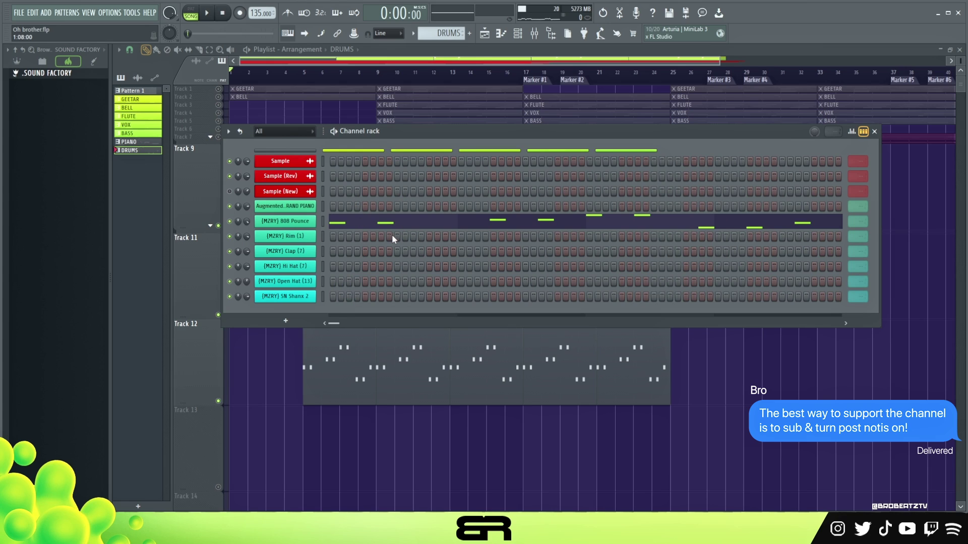
pyautogui.moveTo(402, 126); pyautogui.dragTo(375, 150)
pyautogui.press('space')
pyautogui.press('space')
pyautogui.click(190, 9)
pyautogui.press('space')
pyautogui.press('space')
# Step: Place (MZRY) Rim (1) hits on step 9 of all four bars and on step 15 of bar 3, checking by playback
pyautogui.click(392, 252)
pyautogui.press('space')
pyautogui.click(519, 251)
pyautogui.press('space')
pyautogui.press('space')
pyautogui.click(648, 252)
pyautogui.click(777, 252)
pyautogui.click(696, 252)
# Step: Raise the velocity of all Rim notes in the piano roll, listen to the pattern, and return to the channel rack
pyautogui.rightClick(304, 254)
pyautogui.click(333, 252)
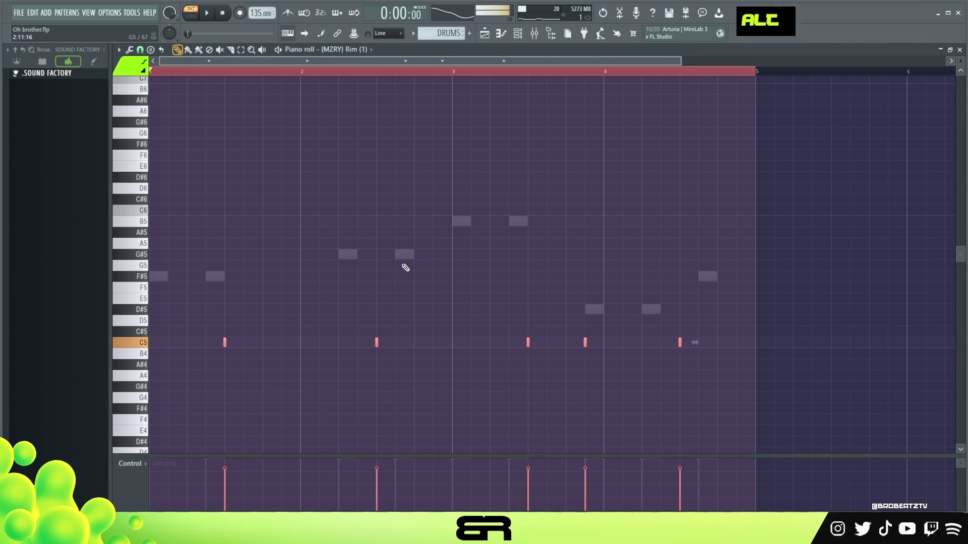
pyautogui.scroll(9, 406, 257)
pyautogui.press('space')
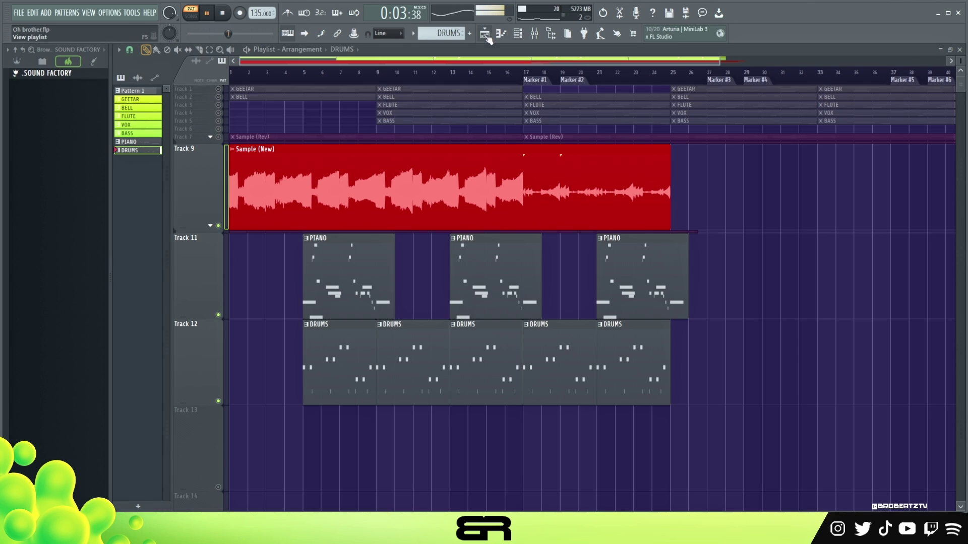
pyautogui.doubleClick(420, 244)
pyautogui.press('space')
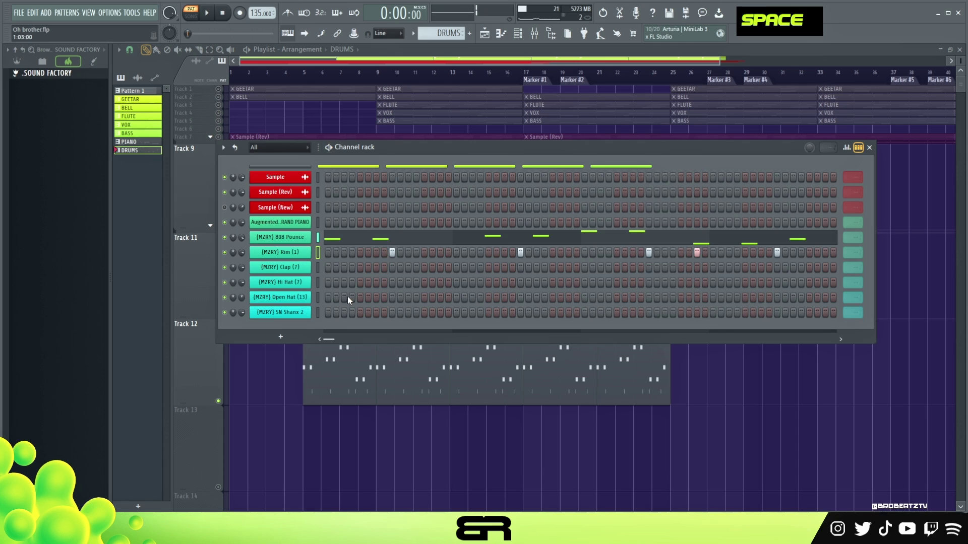
# Step: Place (MZRY) Hi Hat (7) hits on steps 3 and 5 of bar 1, checking the pattern by playback
pyautogui.press('space')
pyautogui.press('space')
pyautogui.press('space')
pyautogui.click(344, 282)
pyautogui.press('space')
pyautogui.press('space')
pyautogui.click(360, 282)
pyautogui.press('space')
pyautogui.press('space')
# Step: Add an (MZRY) Open Hat (13) hit at bar 1, step 9 and an (MZRY) SN Shanx 2 hit at bar 2, step 3
pyautogui.click(392, 298)
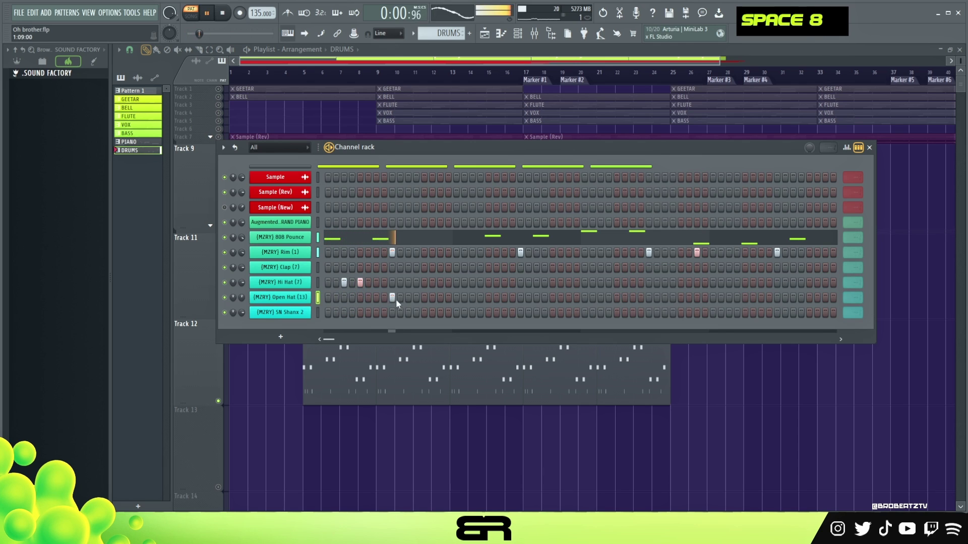
pyautogui.press('space')
pyautogui.press('space')
pyautogui.click(472, 312)
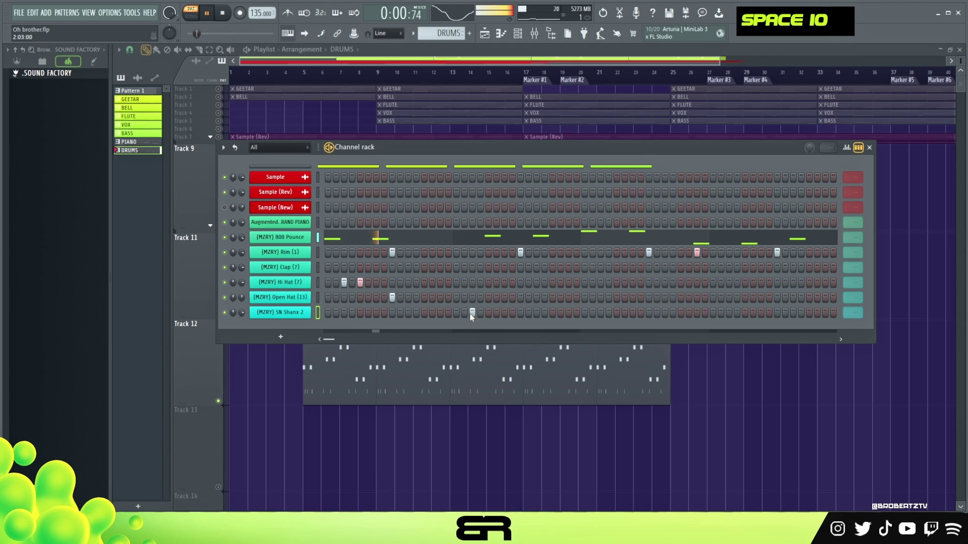
# Step: Place (MZRY) Hi Hat (7) hits at bar 1, step 15 and bar 2, step 1, checking the pattern by playback
pyautogui.press('space')
pyautogui.click(448, 282)
pyautogui.press('space')
pyautogui.click(440, 282)
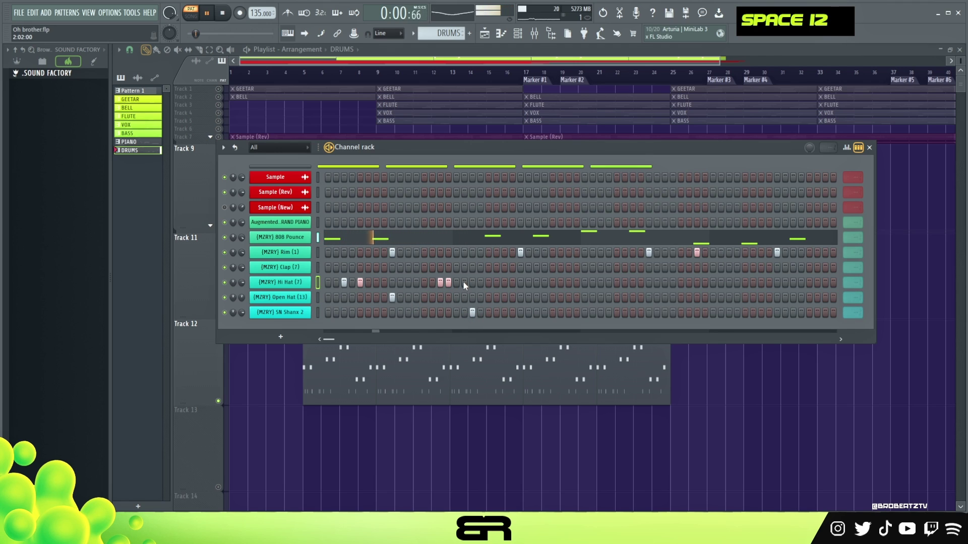
pyautogui.click(456, 282)
pyautogui.press('space')
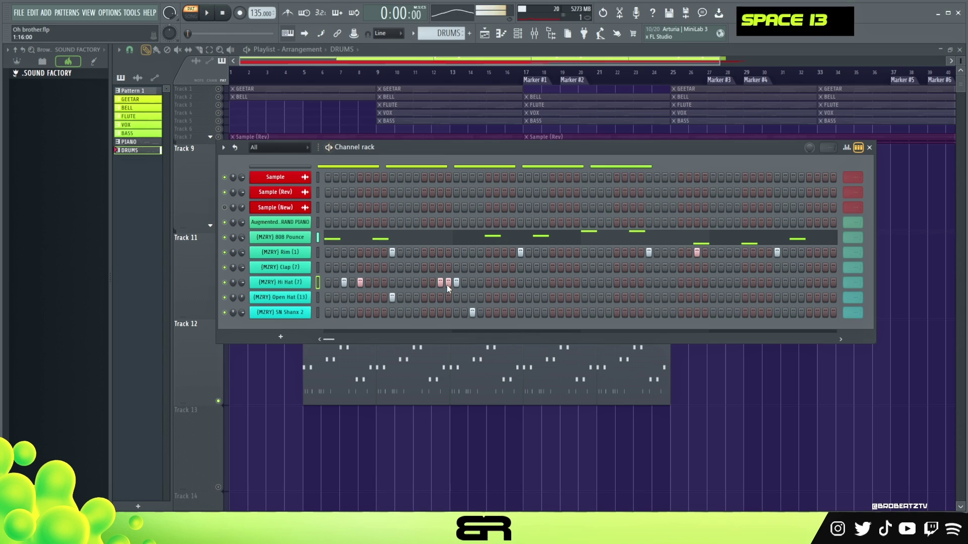
pyautogui.rightClick(447, 284)
pyautogui.press('space')
# Step: Add a (MZRY) Hi Hat (7) hit at bar 1, step 13, and discard the trial hits on steps 3 and 5 of bar 2
pyautogui.click(472, 283)
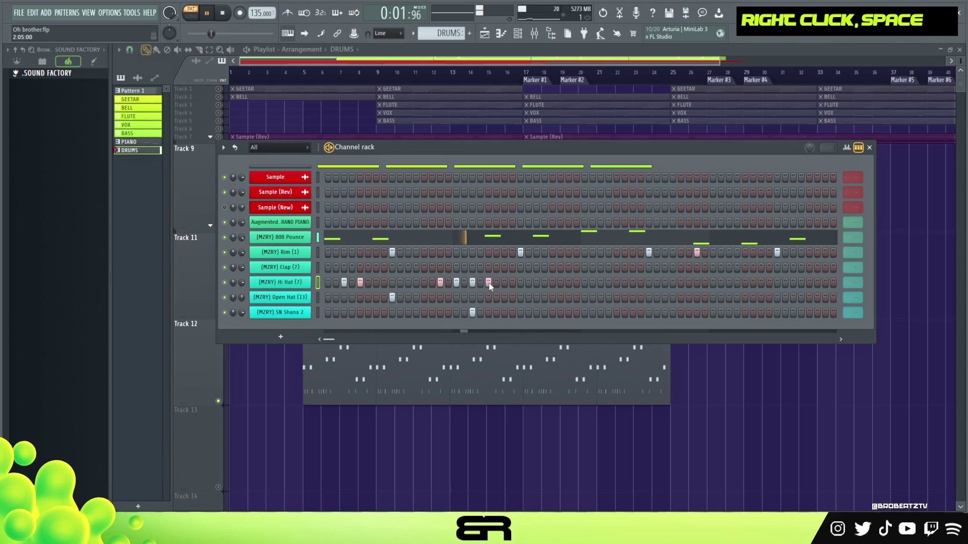
pyautogui.click(488, 283)
pyautogui.press('space')
pyautogui.press('space')
pyautogui.rightClick(489, 282)
pyautogui.press('space')
pyautogui.press('space')
pyautogui.click(424, 283)
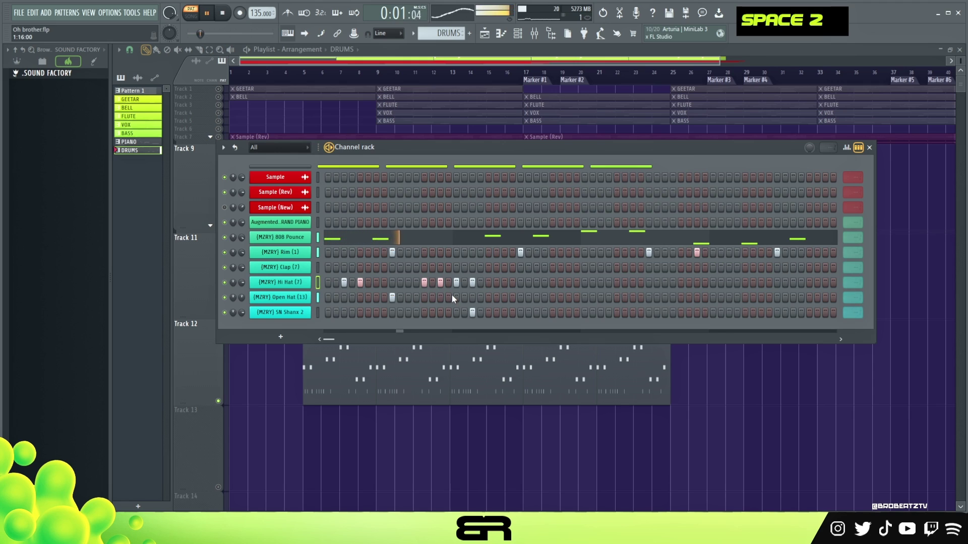
pyautogui.rightClick(472, 283)
pyautogui.press('space')
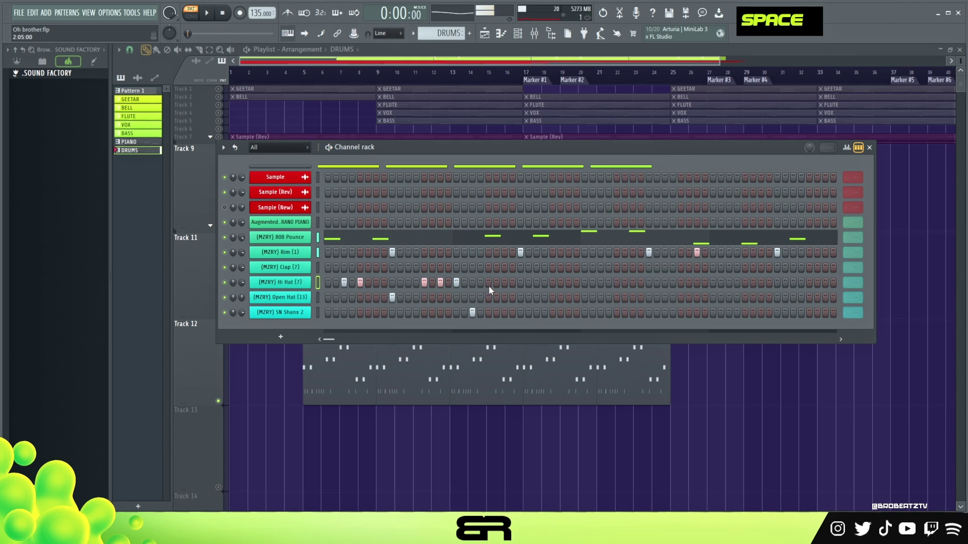
# Step: Add an (MZRY) Open Hat (13) hit at bar 2, step 5 and Hi Hat (7) hits on steps 5 and 7 of bar 2, checking by playback
pyautogui.press('space')
pyautogui.click(489, 297)
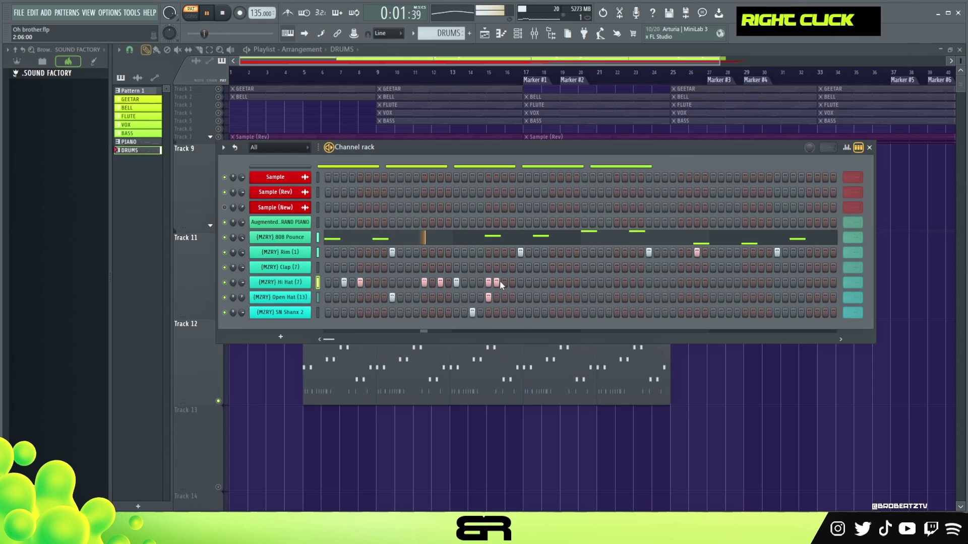
pyautogui.click(503, 284)
pyautogui.press('space')
pyautogui.press('space')
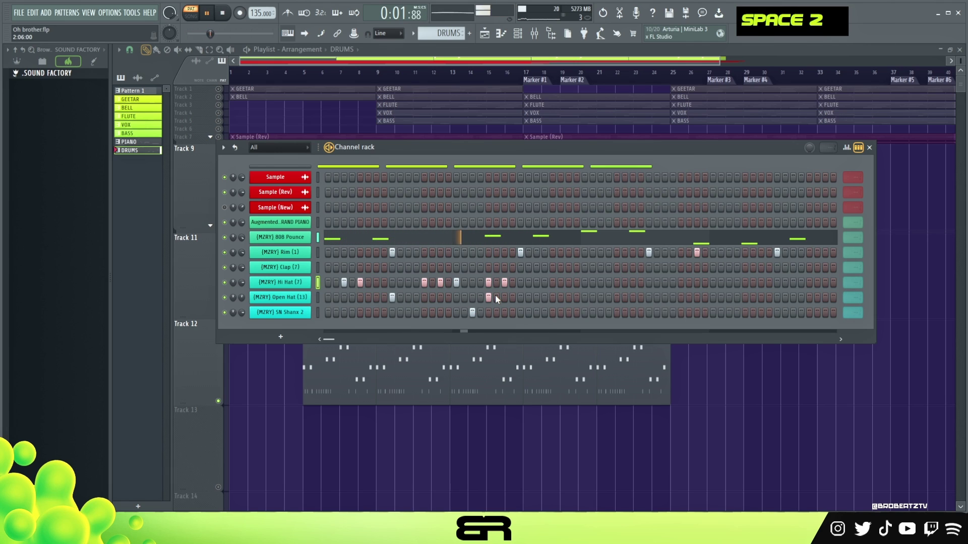
pyautogui.press('space')
pyautogui.press('space')
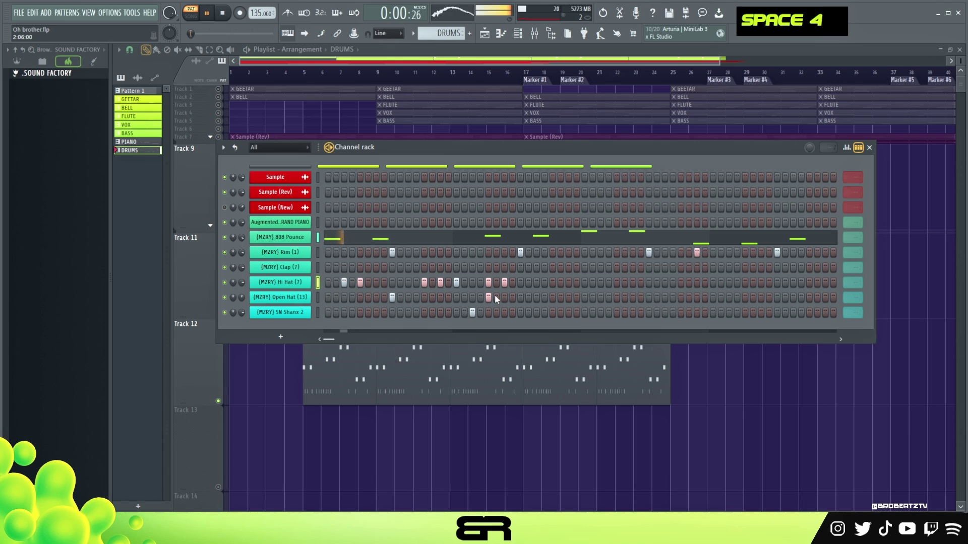
pyautogui.press('space')
# Step: Lower the velocity of the (MZRY) Open Hat (13) hit in bar 2 to about 56% and play the pattern
pyautogui.click(847, 148)
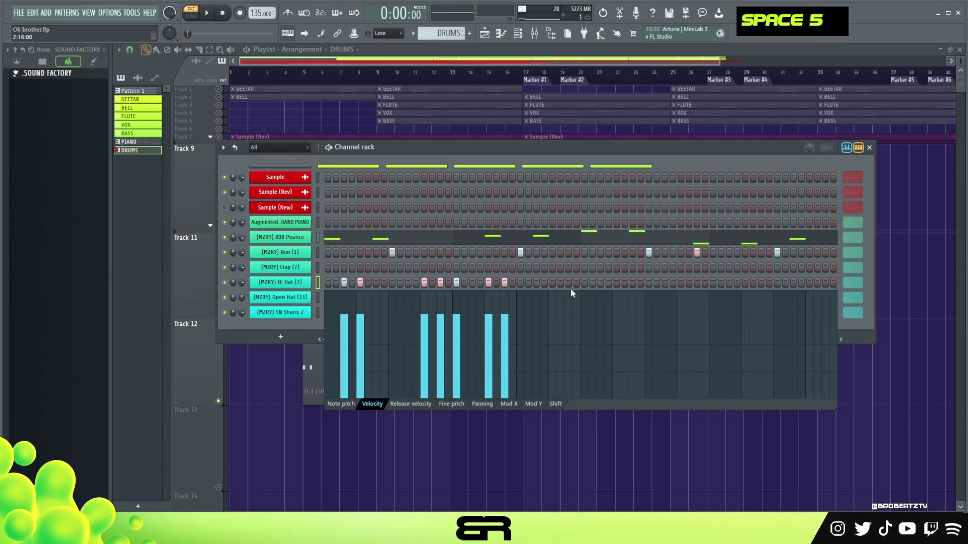
pyautogui.click(318, 298)
pyautogui.click(489, 355)
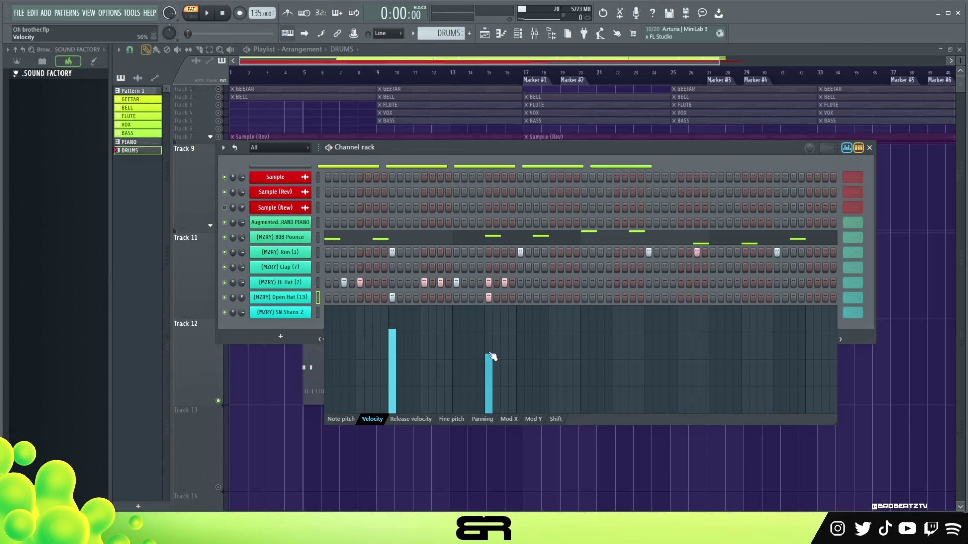
pyautogui.click(847, 148)
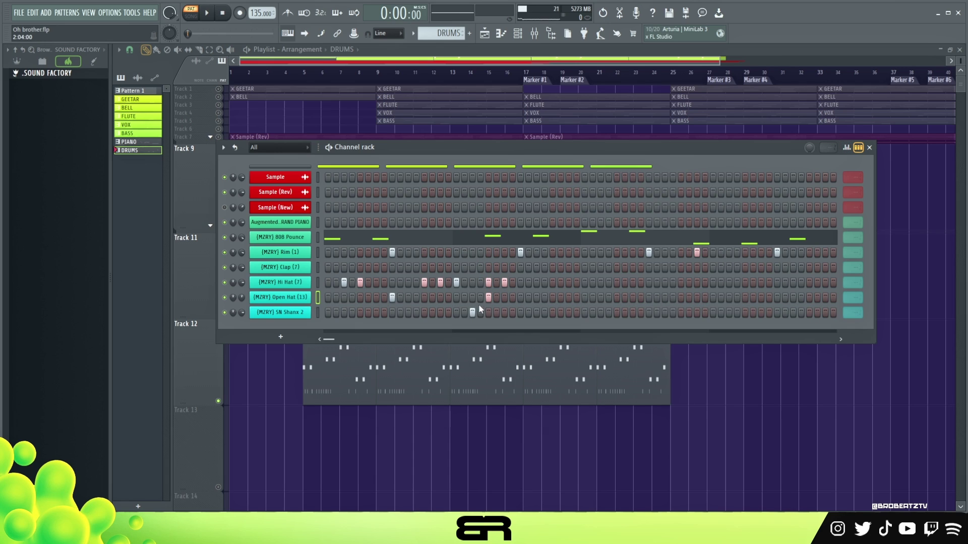
pyautogui.press('space')
# Step: Complete the (MZRY) Hi Hat (7) row with a hit at bar 2, step 11 and loop it every 32 steps
pyautogui.click(319, 282)
pyautogui.press('space')
pyautogui.click(235, 147)
pyautogui.moveTo(853, 283); pyautogui.dragTo(852, 270)
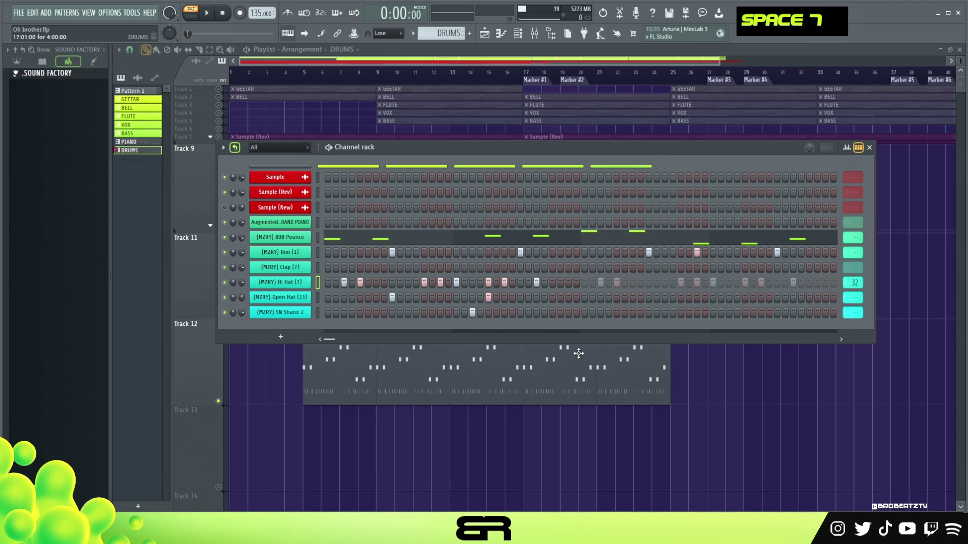
pyautogui.press('space')
pyautogui.press('space')
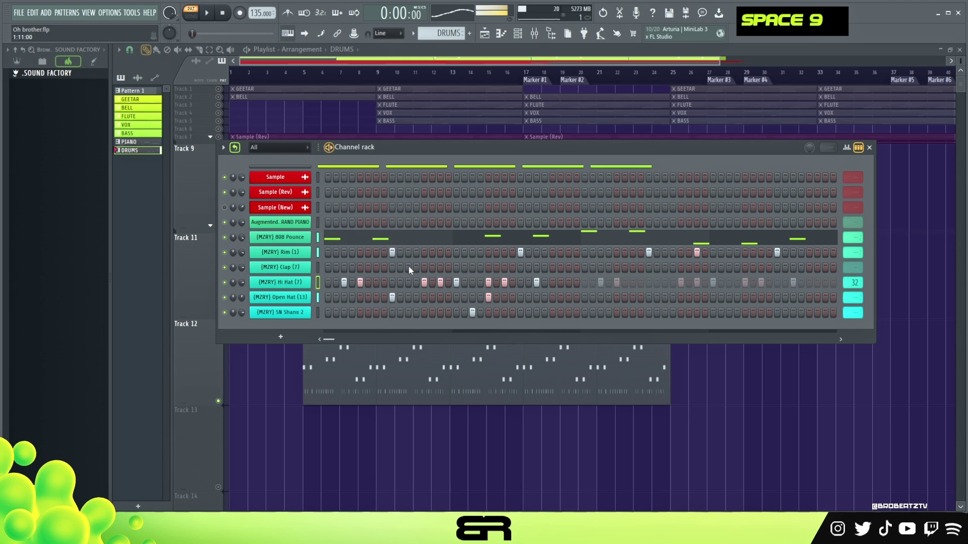
# Step: Try a (MZRY) Clap (7) hit at bar 1, step 9 during playback, then remove it
pyautogui.click(393, 267)
pyautogui.press('space')
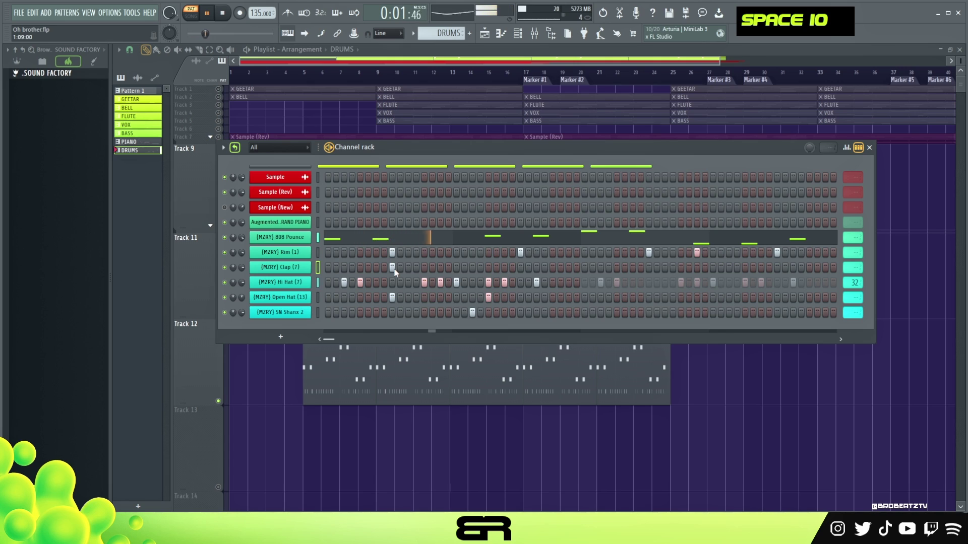
pyautogui.press('space')
pyautogui.press('space')
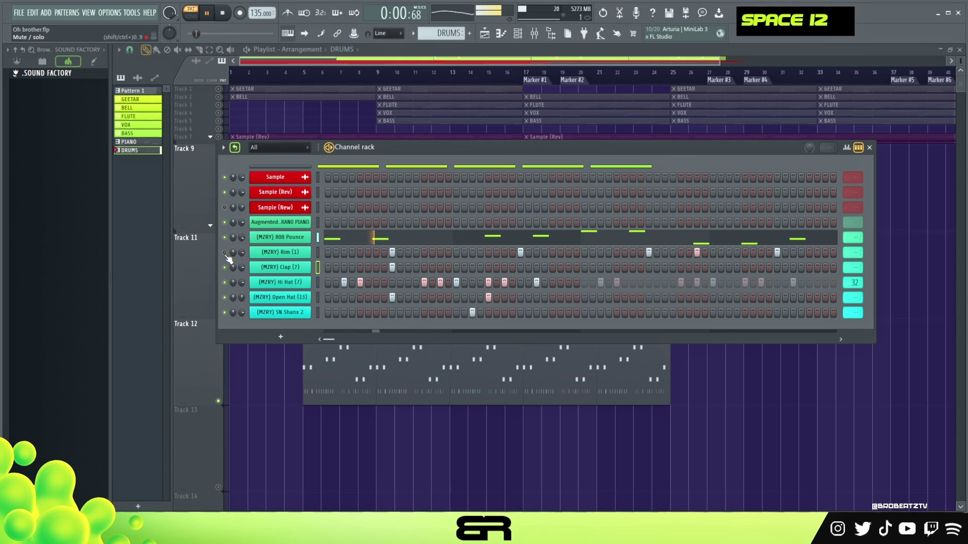
pyautogui.press('space')
pyautogui.rightClick(409, 267)
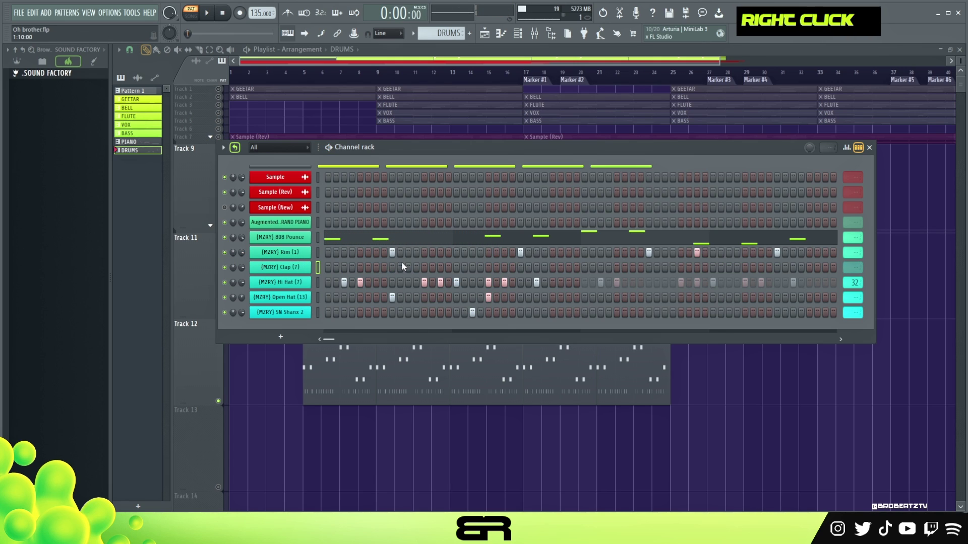
# Step: Add an (MZRY) Open Hat (13) hit at bar 4, step 1 and an (MZRY) SN Shanx 2 hit at bar 4, step 3, checking by playback
pyautogui.press('space')
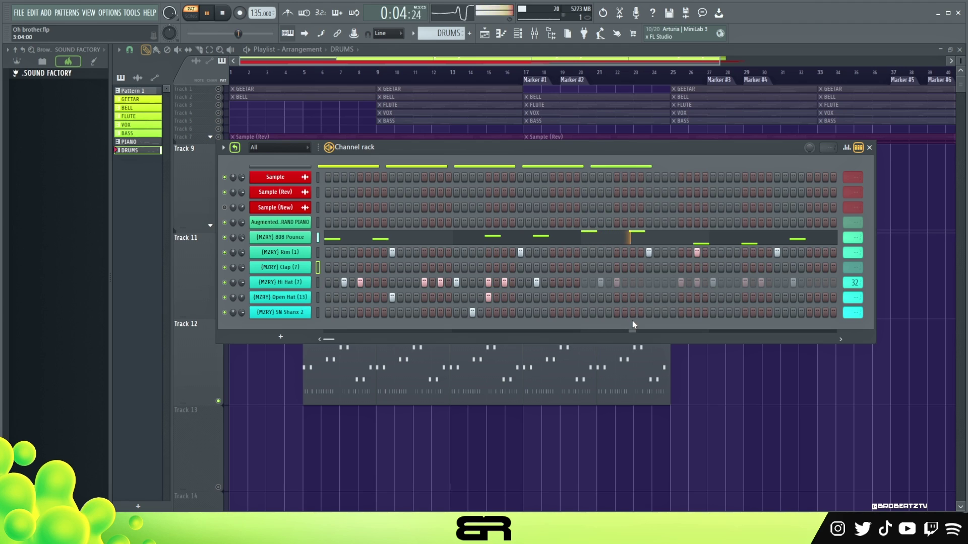
pyautogui.press('space')
pyautogui.click(713, 297)
pyautogui.click(729, 312)
pyautogui.press('space')
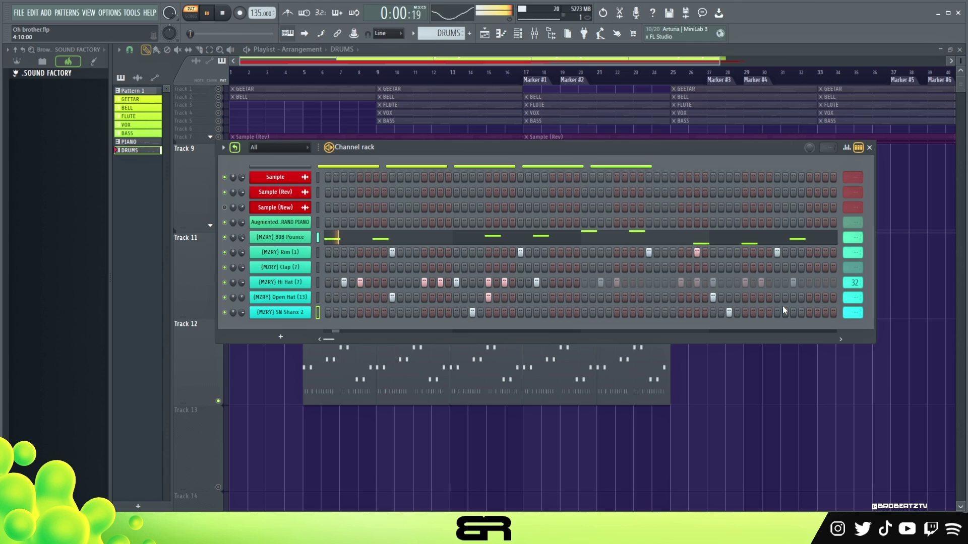
pyautogui.press('space')
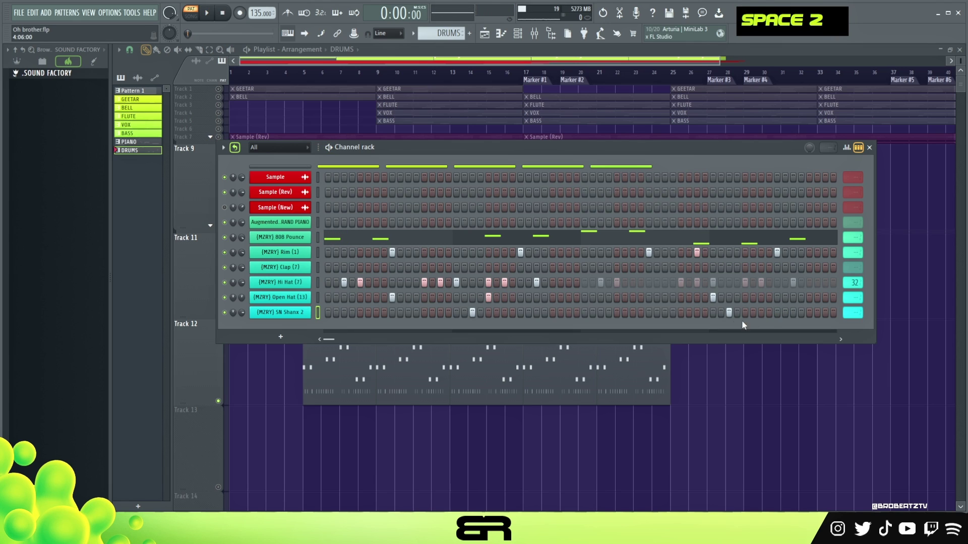
# Step: Raise the velocity of all (MZRY) SN Shanx 2 notes in the piano roll and return to the channel rack
pyautogui.rightClick(310, 316)
pyautogui.hotkey('ctrl', 'a')
pyautogui.scroll(3, 442, 274)
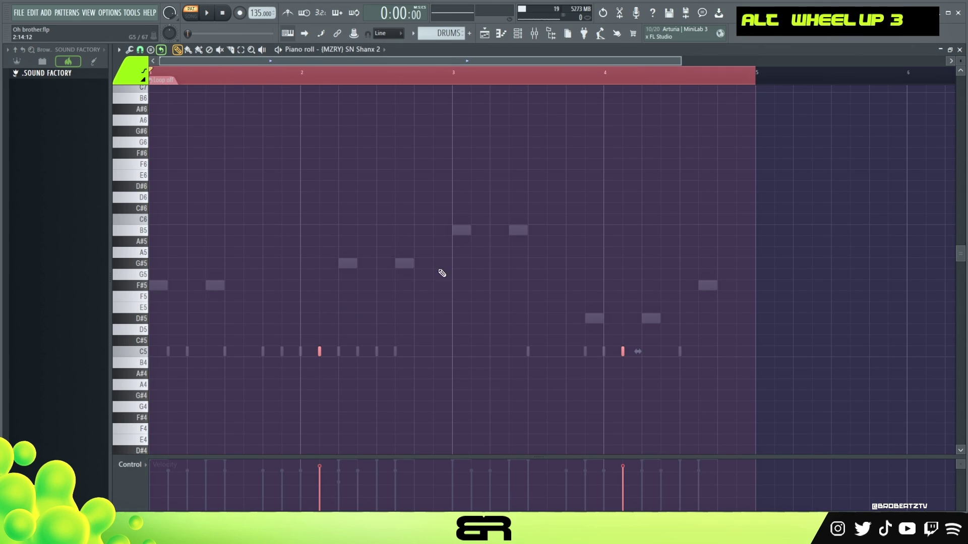
pyautogui.click(484, 34)
pyautogui.press('F6')
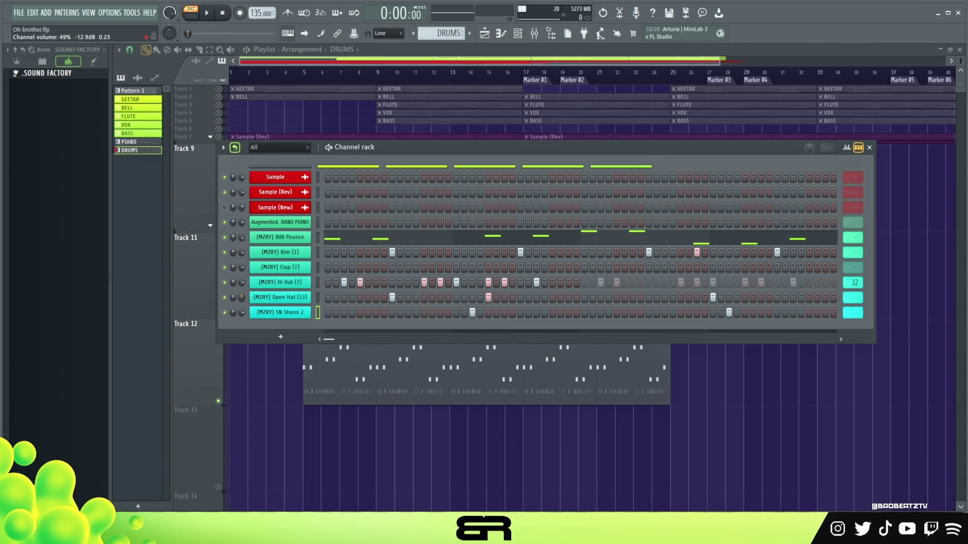
# Step: Close the channel rack and play the whole arrangement in song mode
pyautogui.rightClick(292, 345)
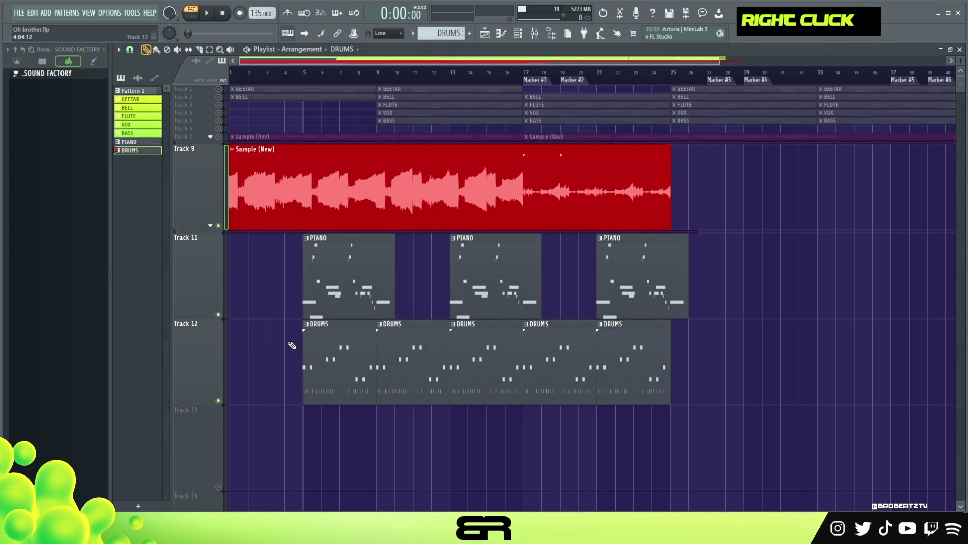
pyautogui.click(526, 29)
pyautogui.rightClick(300, 441)
pyautogui.click(190, 14)
pyautogui.press('space')
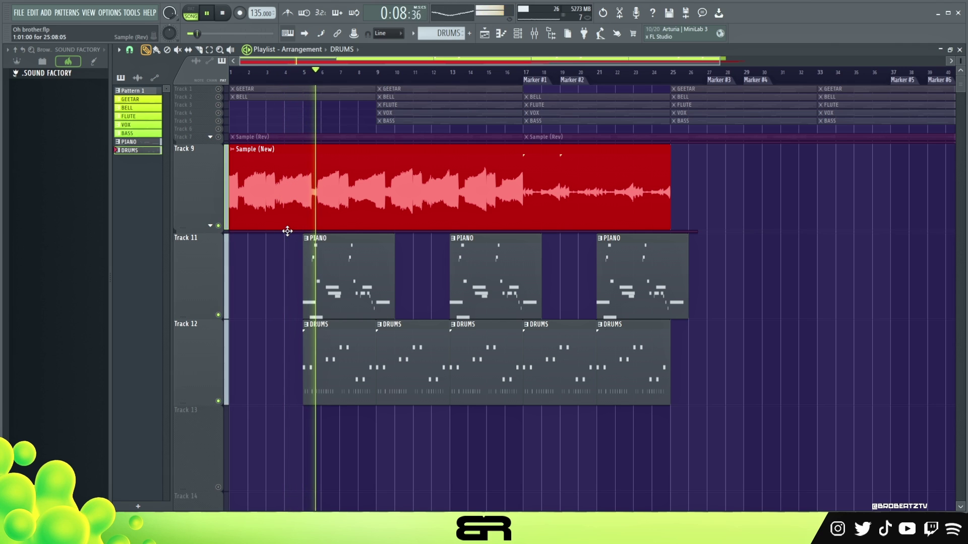
# Step: Slightly lower the channel volume of the Sample (New) audio clip and close its settings
pyautogui.doubleClick(370, 180)
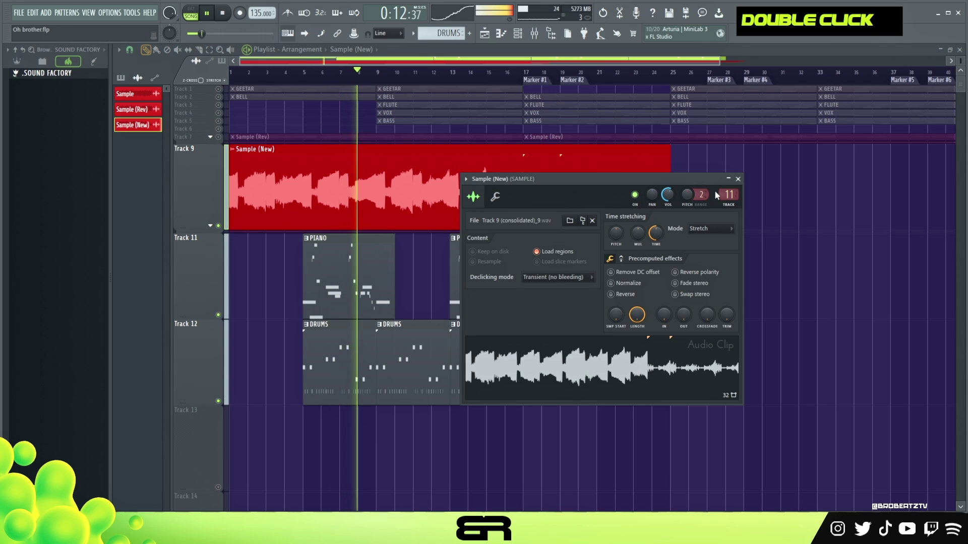
pyautogui.moveTo(674, 196); pyautogui.dragTo(674, 200)
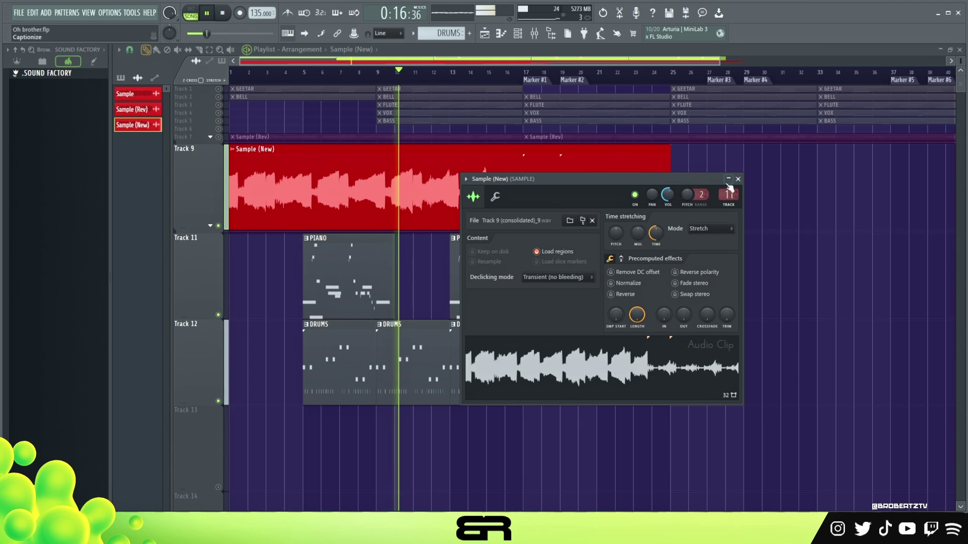
pyautogui.click(737, 178)
# Step: Try removing the PIANO clip at bar 13 on Track 11 while listening, then put it back
pyautogui.rightClick(523, 277)
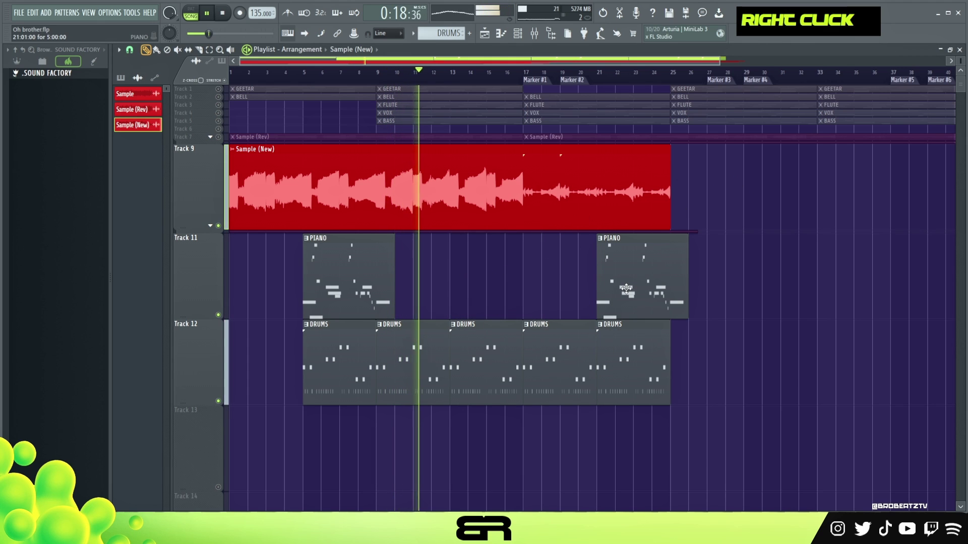
pyautogui.moveTo(627, 288)
pyautogui.mouseDown()
pyautogui.moveTo(537, 288)
pyautogui.moveTo(555, 288)
pyautogui.moveTo(539, 301)
pyautogui.moveTo(483, 301)
pyautogui.moveTo(497, 288)
pyautogui.moveTo(634, 291)
pyautogui.mouseUp()
pyautogui.rightClick(728, 302)
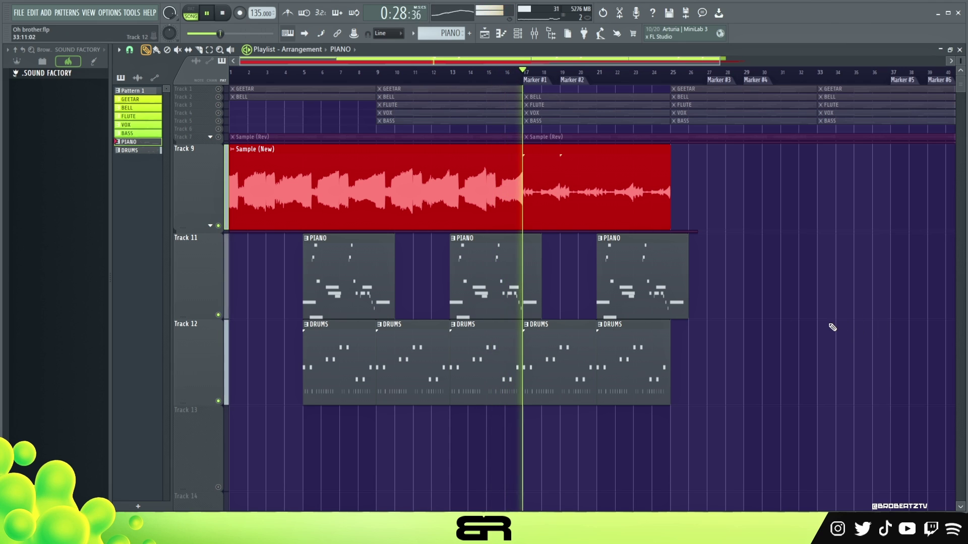
pyautogui.press('space')
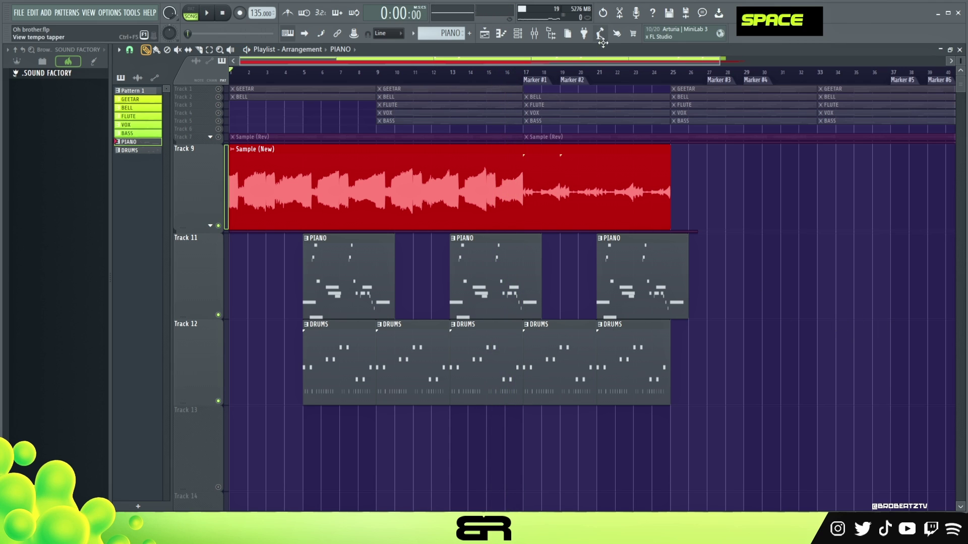
# Step: Play the arrangement from bar 17 at Marker #1 to check the quieter sample section
pyautogui.doubleClick(591, 80)
pyautogui.press('space')
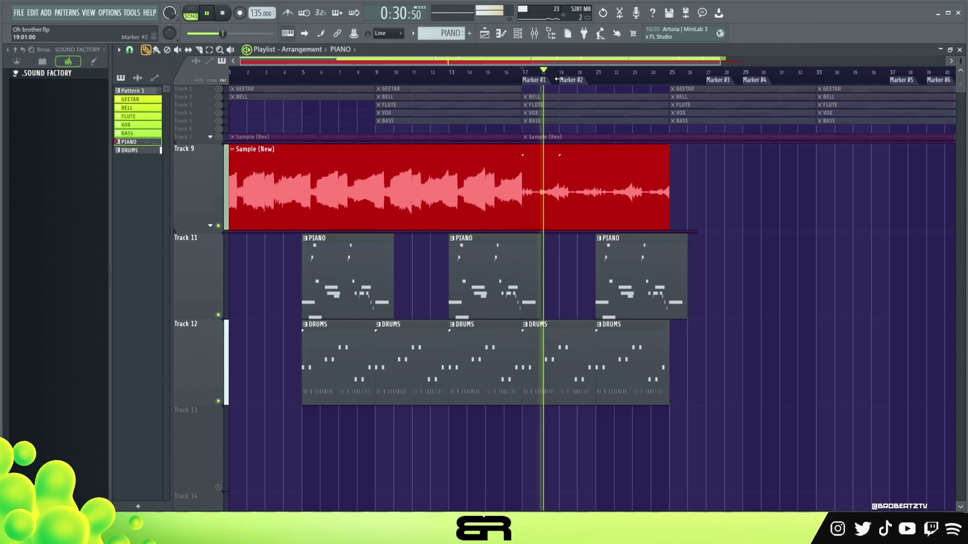
pyautogui.press('space')
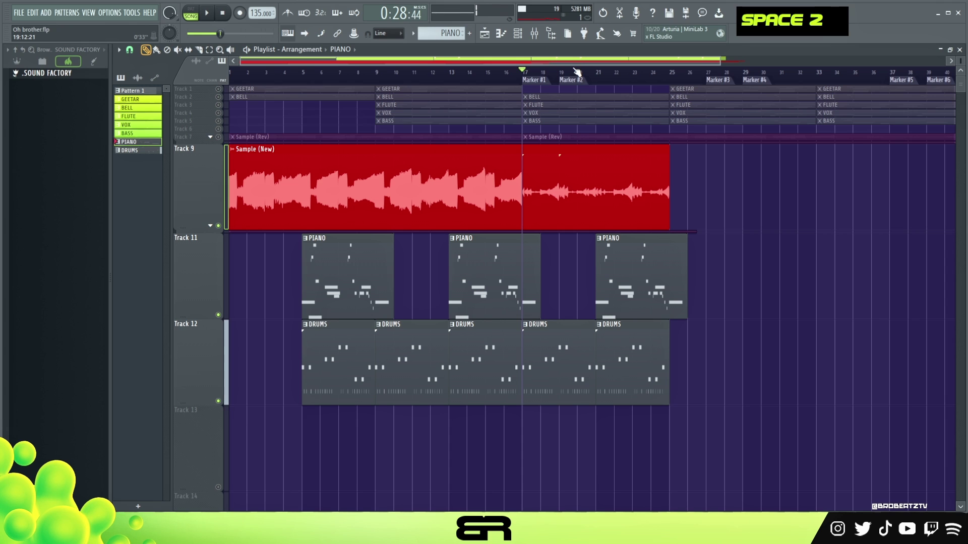